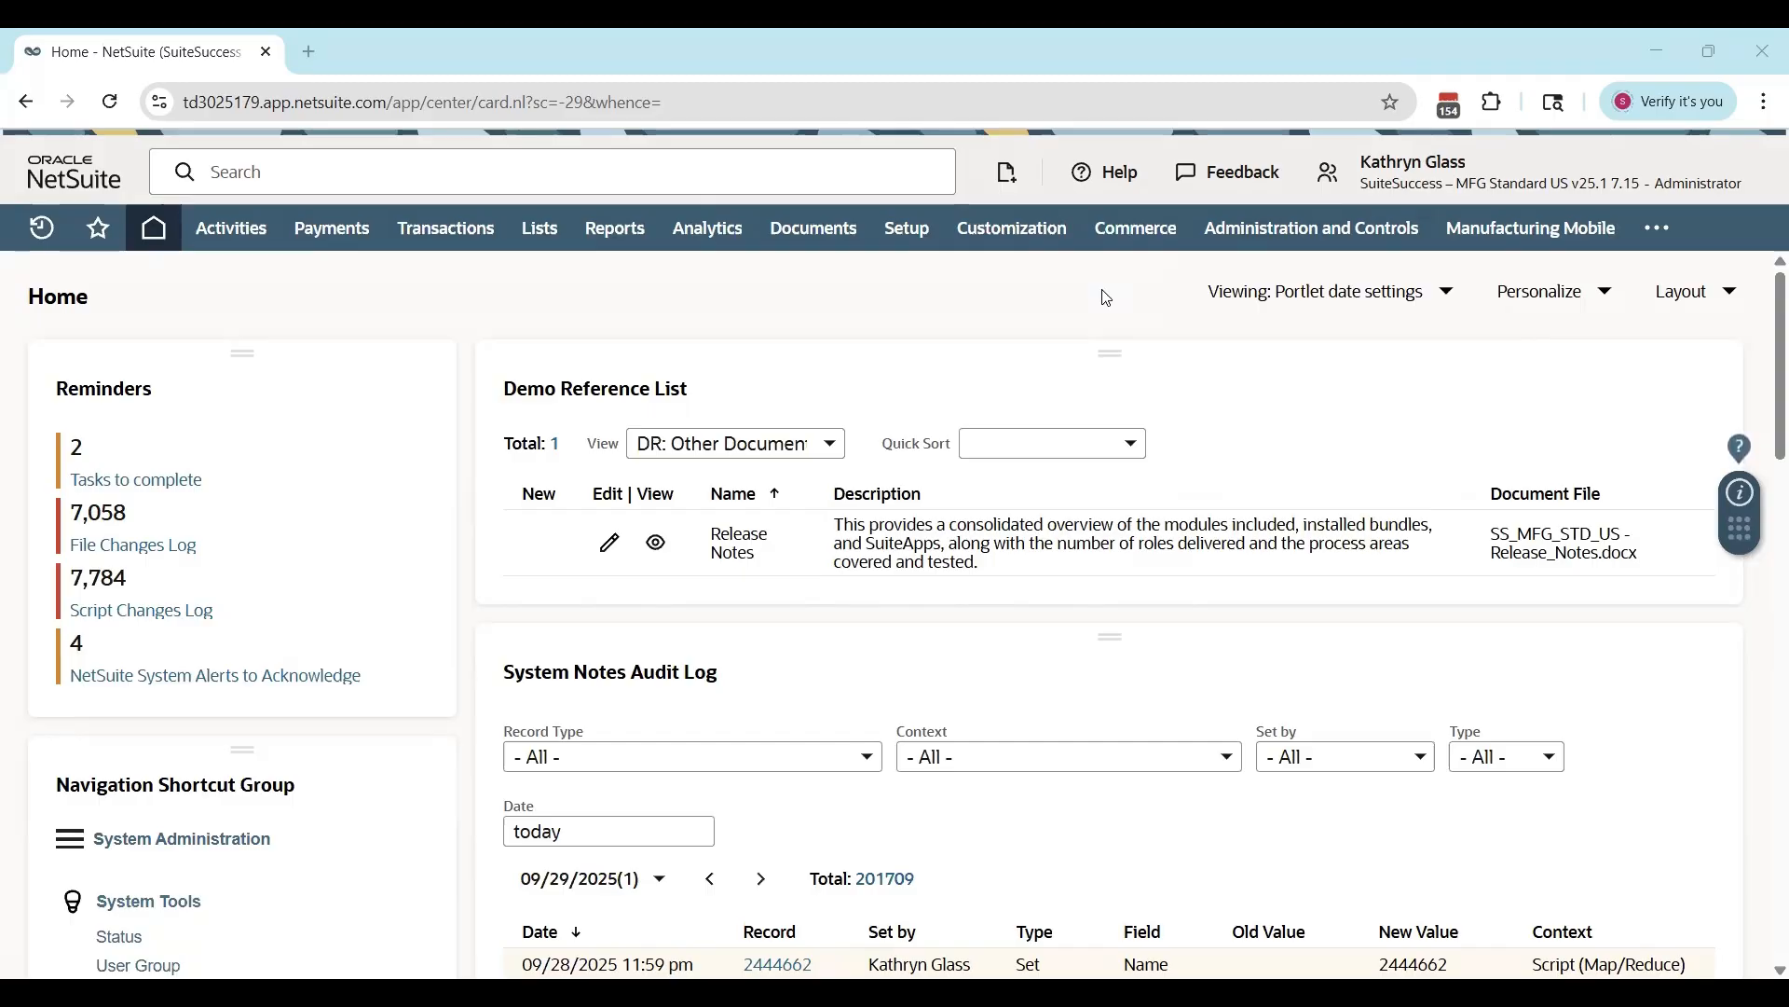
# Step: Check the Help Desk setting among the CRM support features in the company's Enable Features page
pyautogui.moveTo(1510, 182)
pyautogui.moveTo(907, 228)
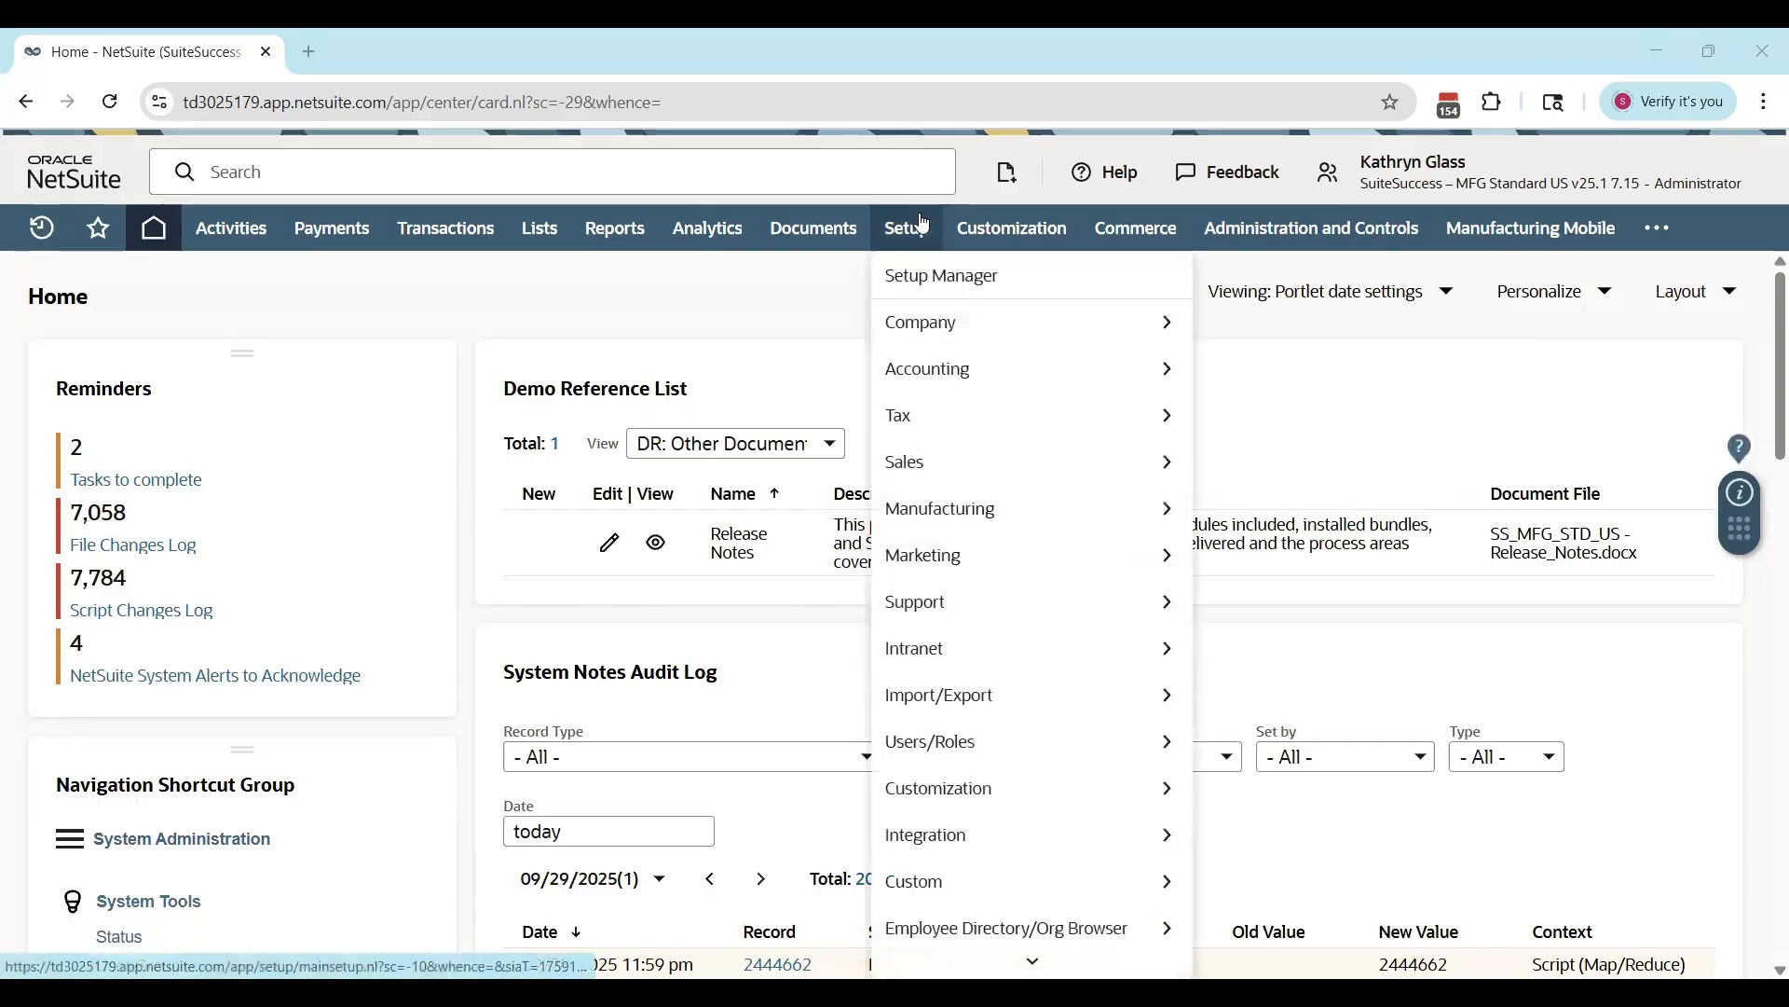
pyautogui.moveTo(1053, 341)
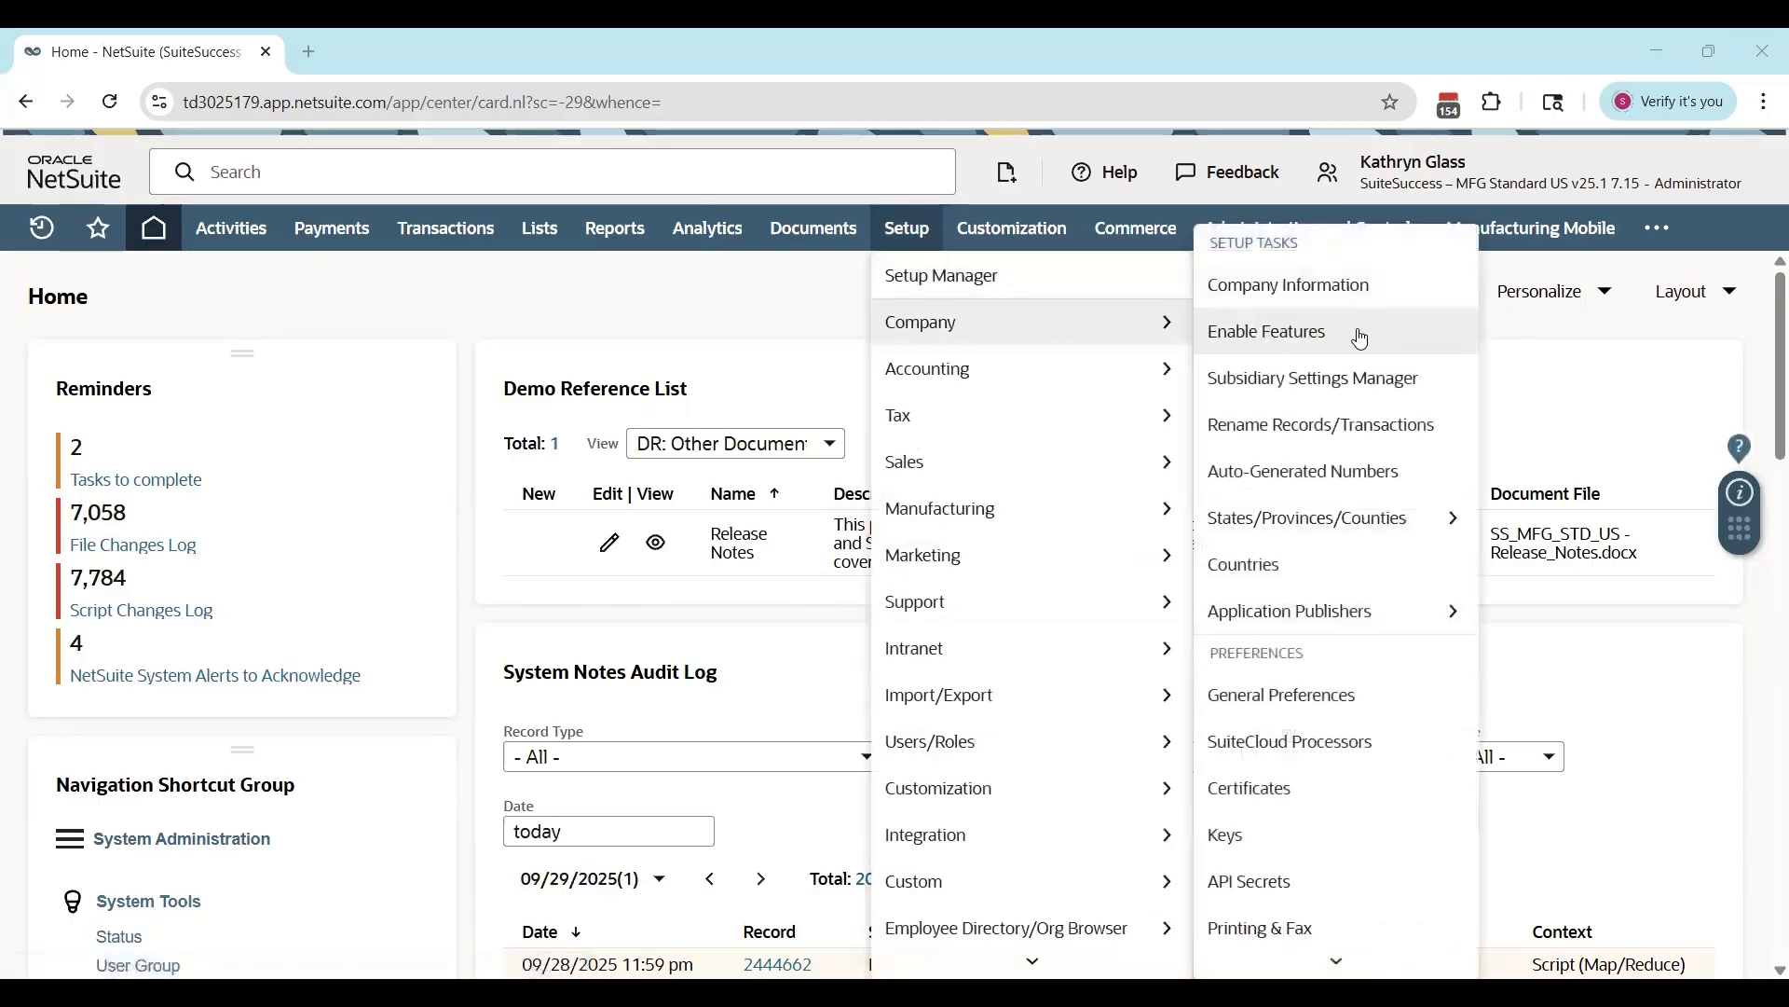
pyautogui.click(1363, 337)
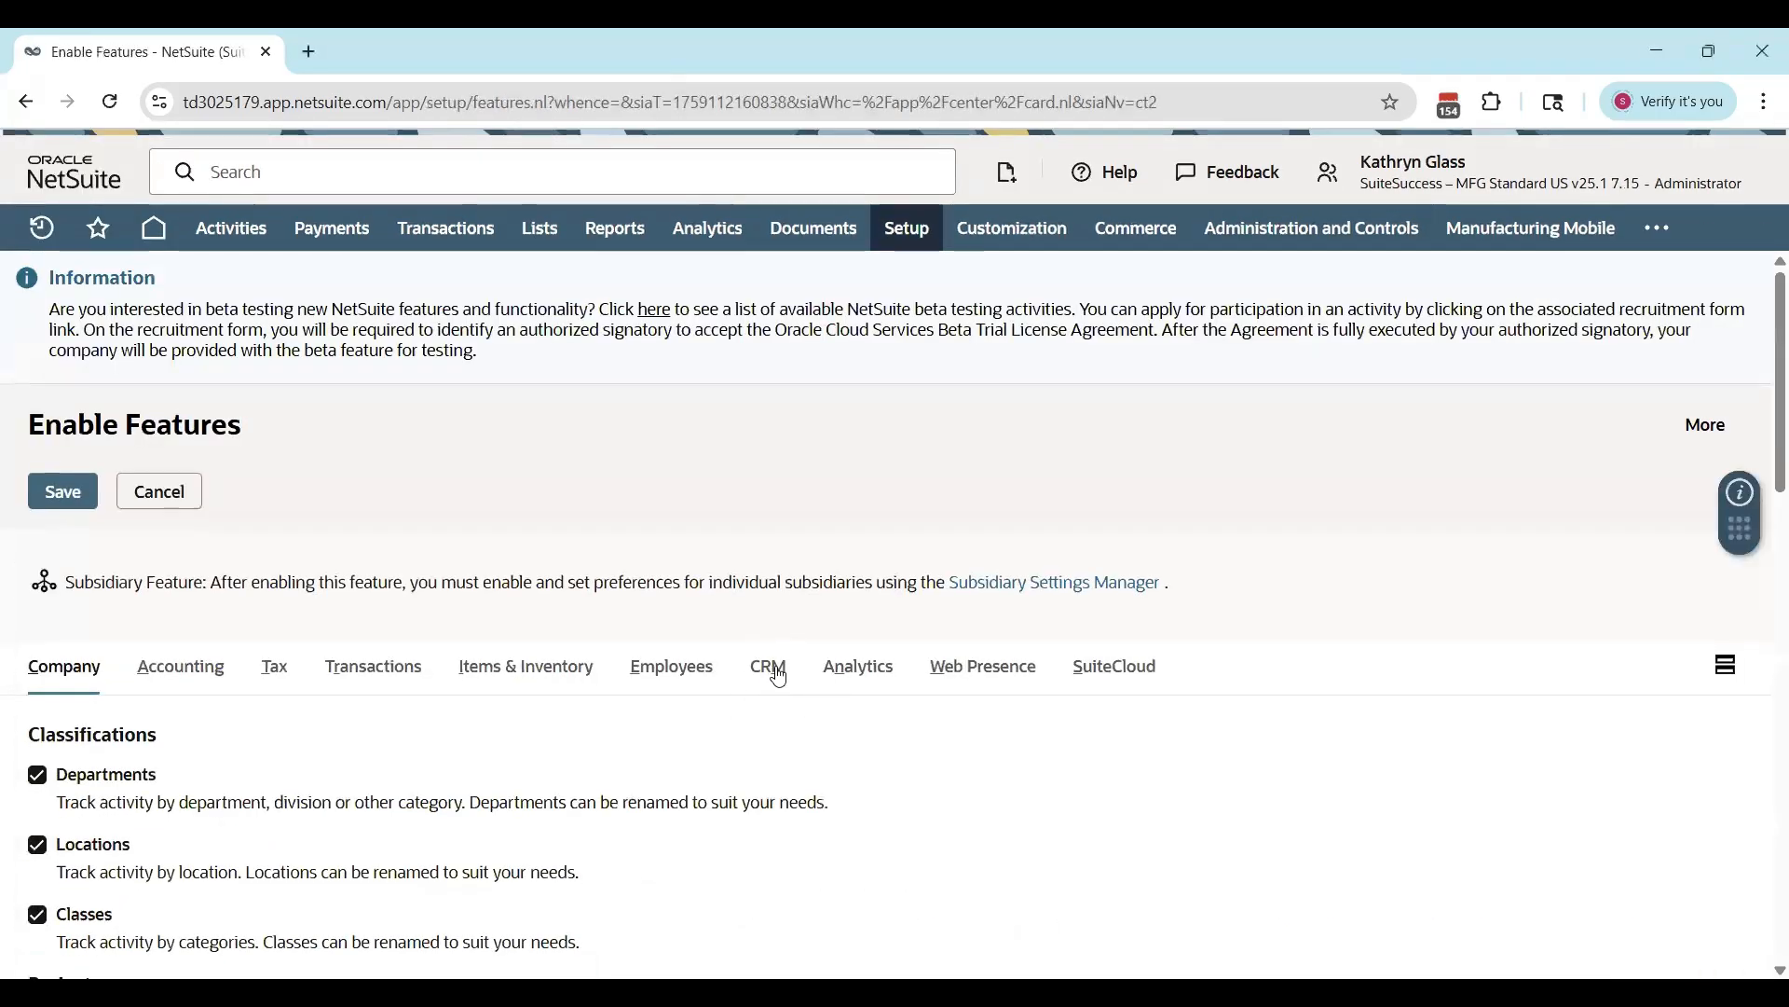
pyautogui.click(770, 667)
pyautogui.scroll(-10, 601, 741)
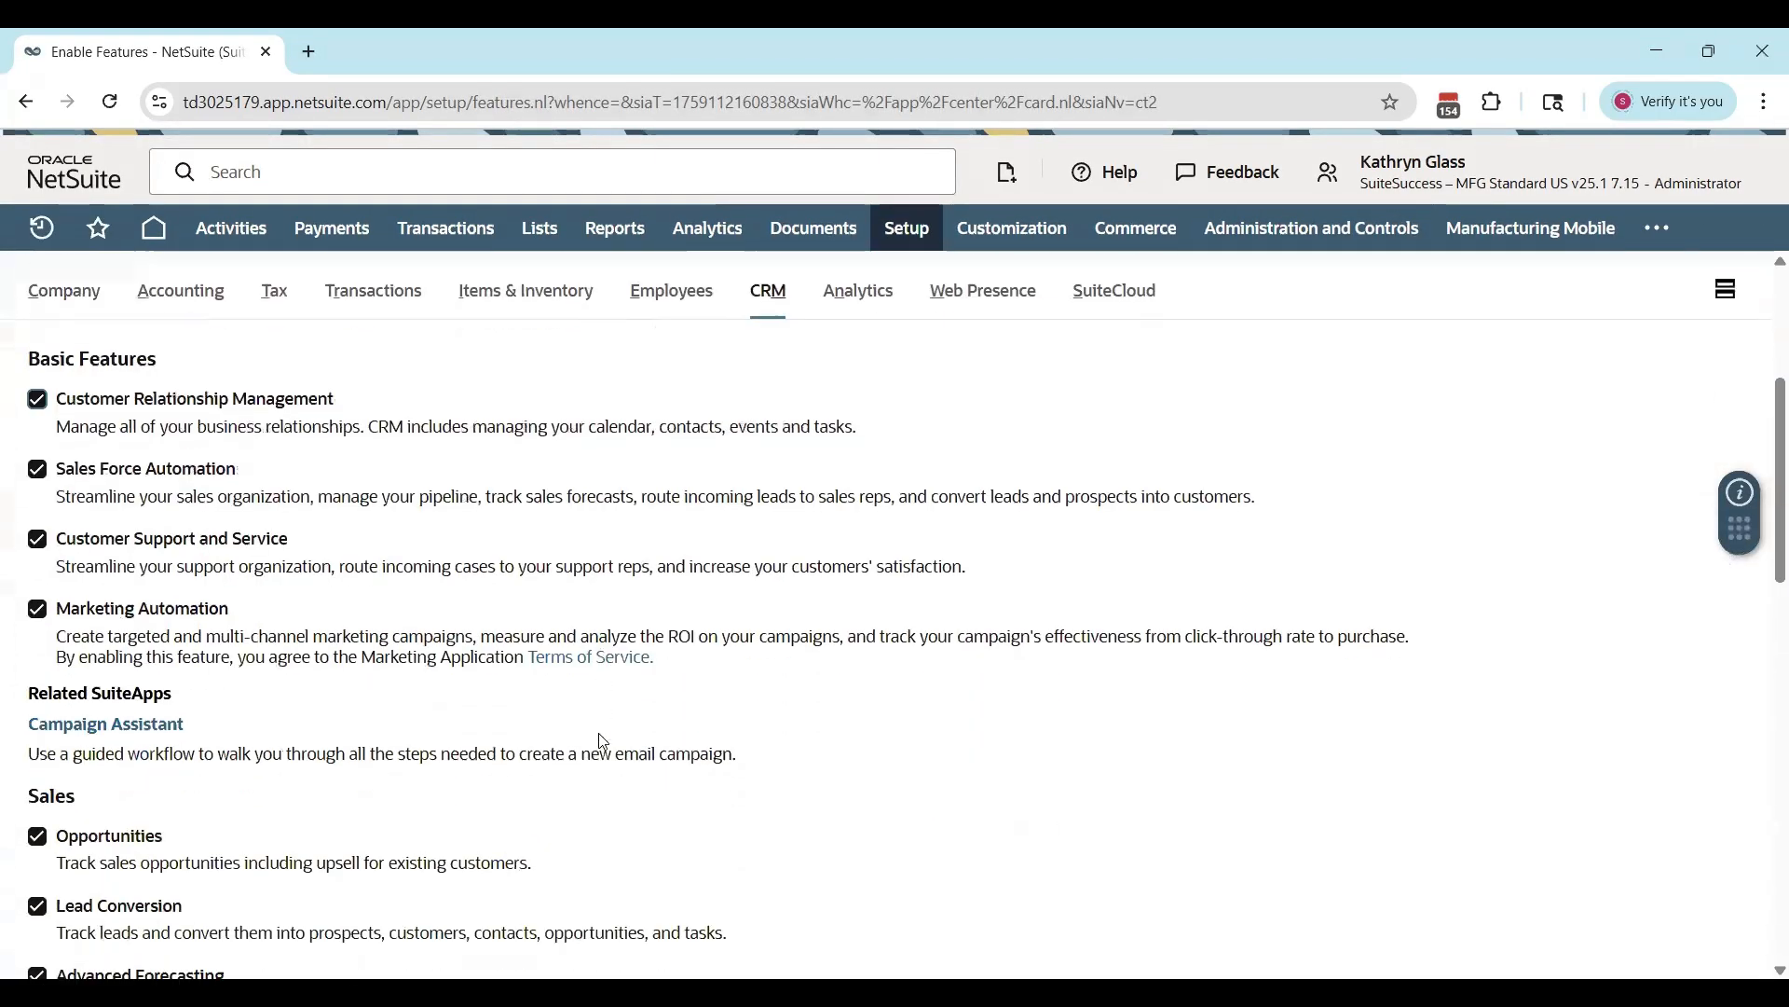
pyautogui.scroll(-3, 604, 743)
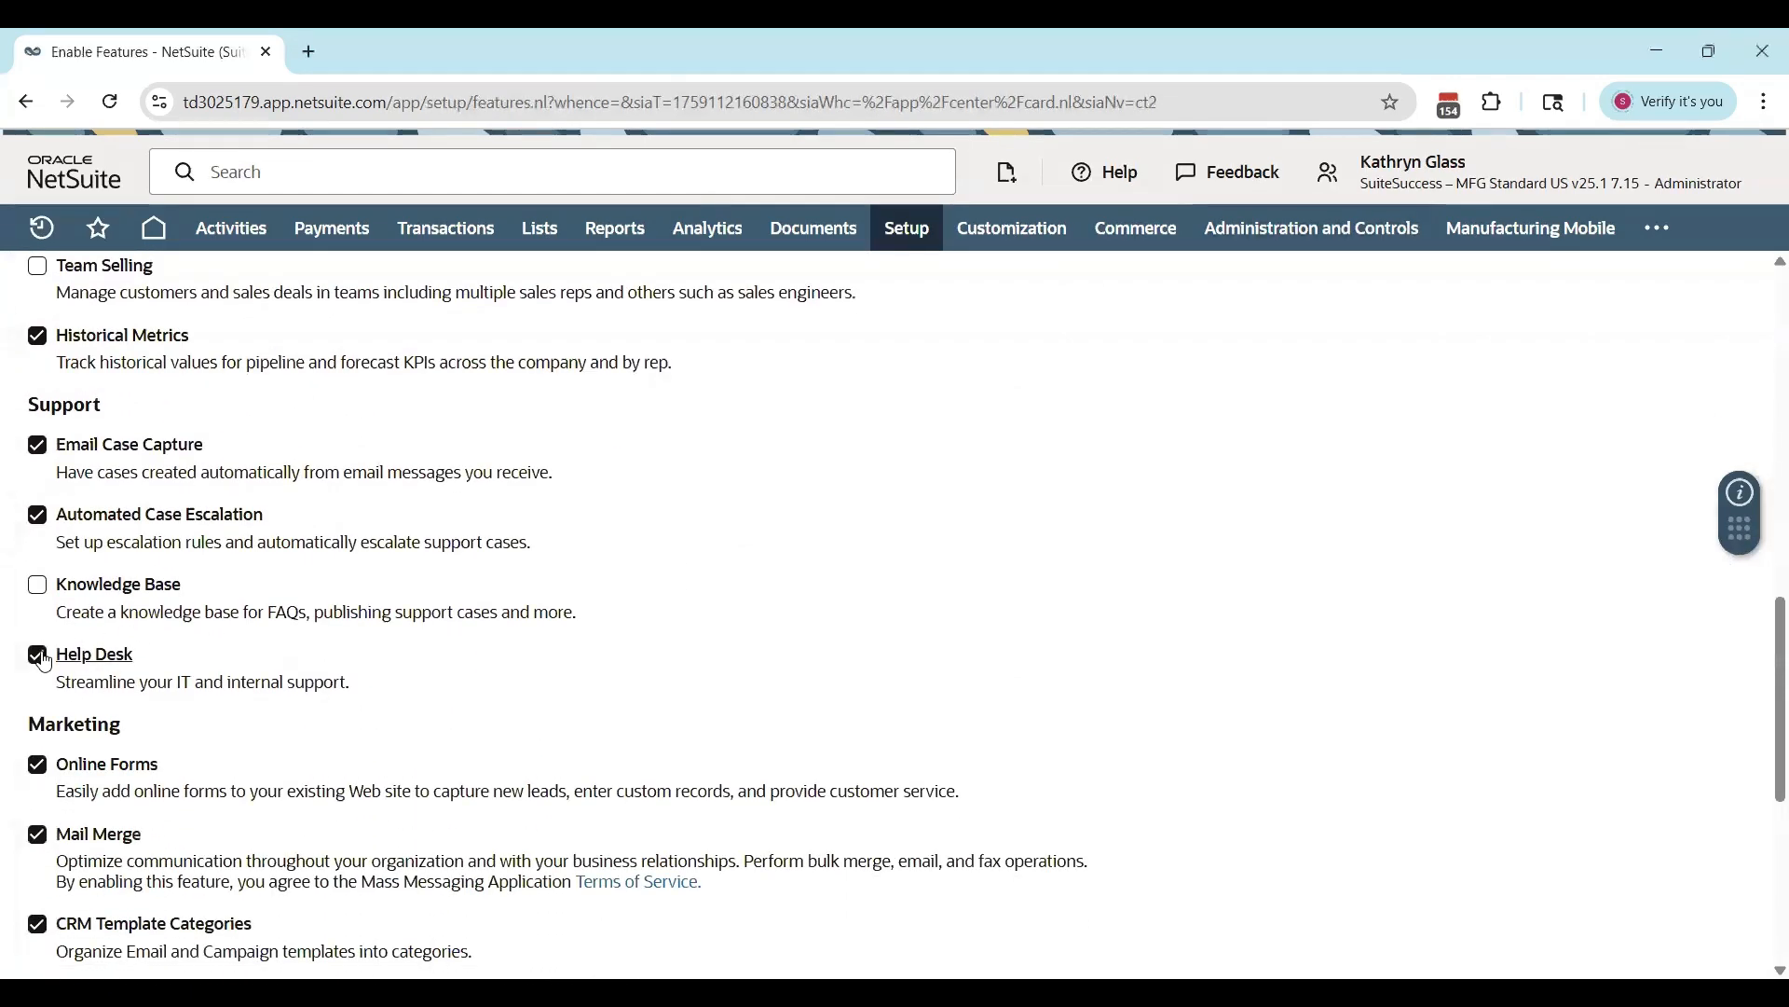
pyautogui.scroll(15, 48, 673)
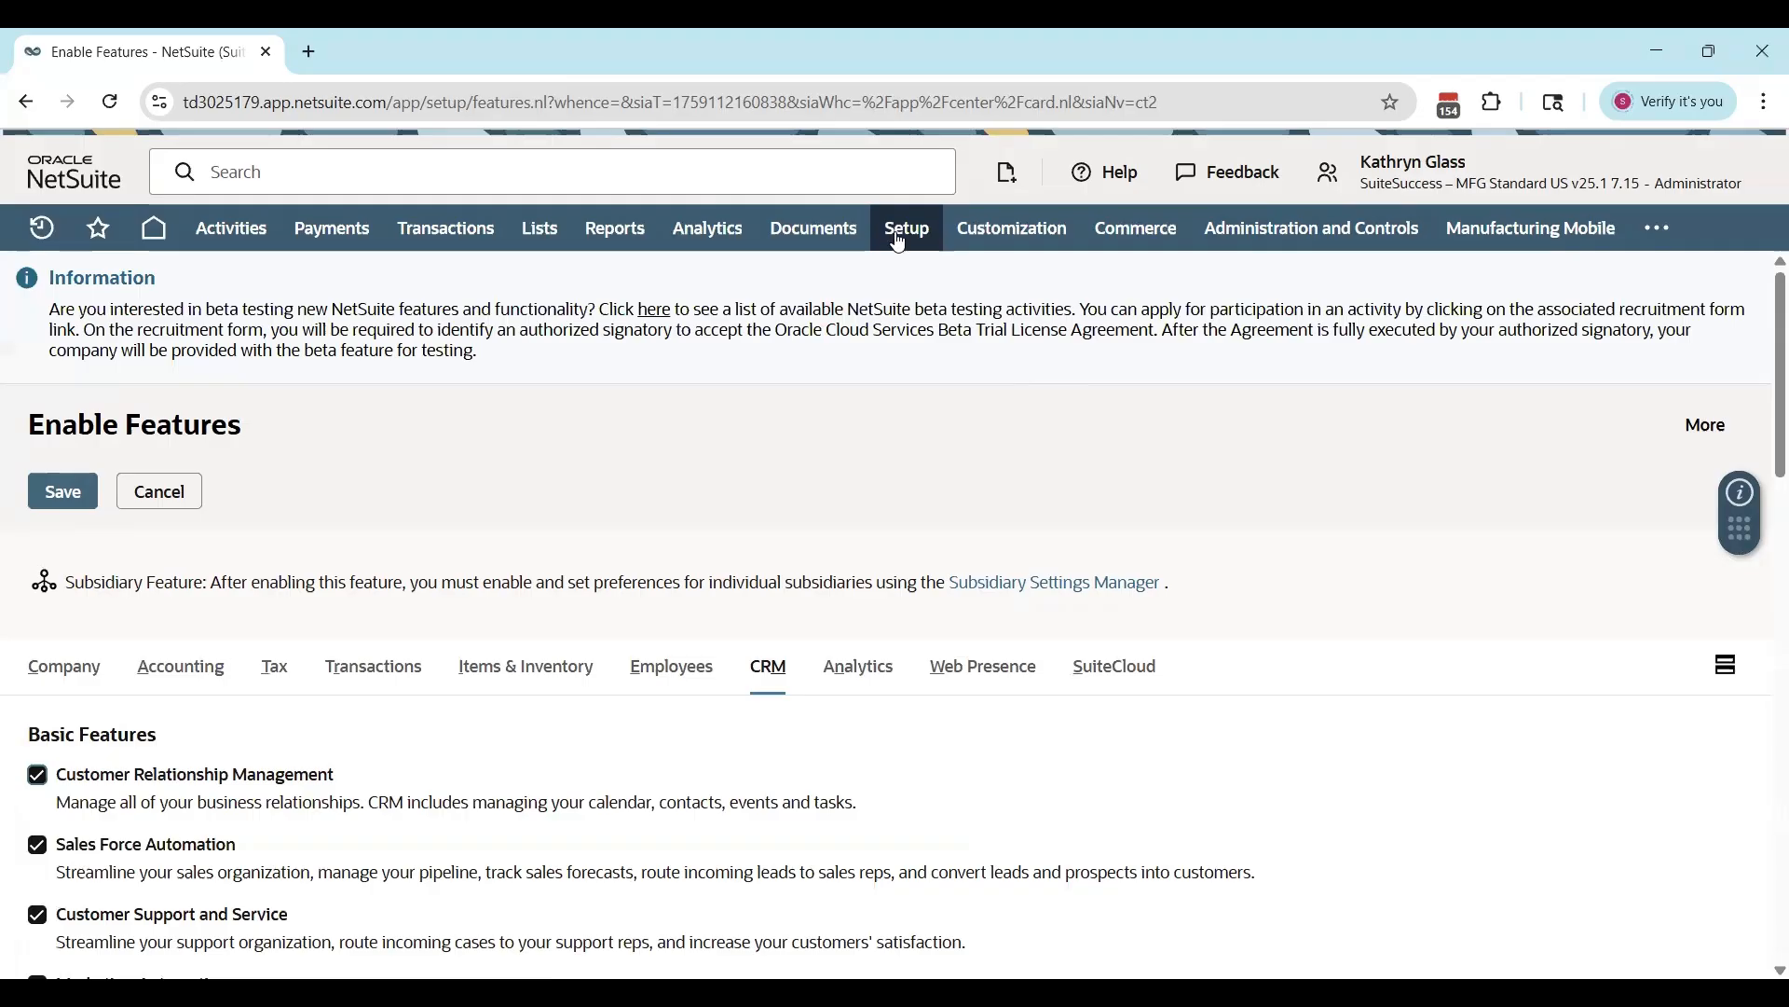
# Step: Review the Help Desk rule in the support Case Rules and return to the list of case field rules
pyautogui.moveTo(899, 243)
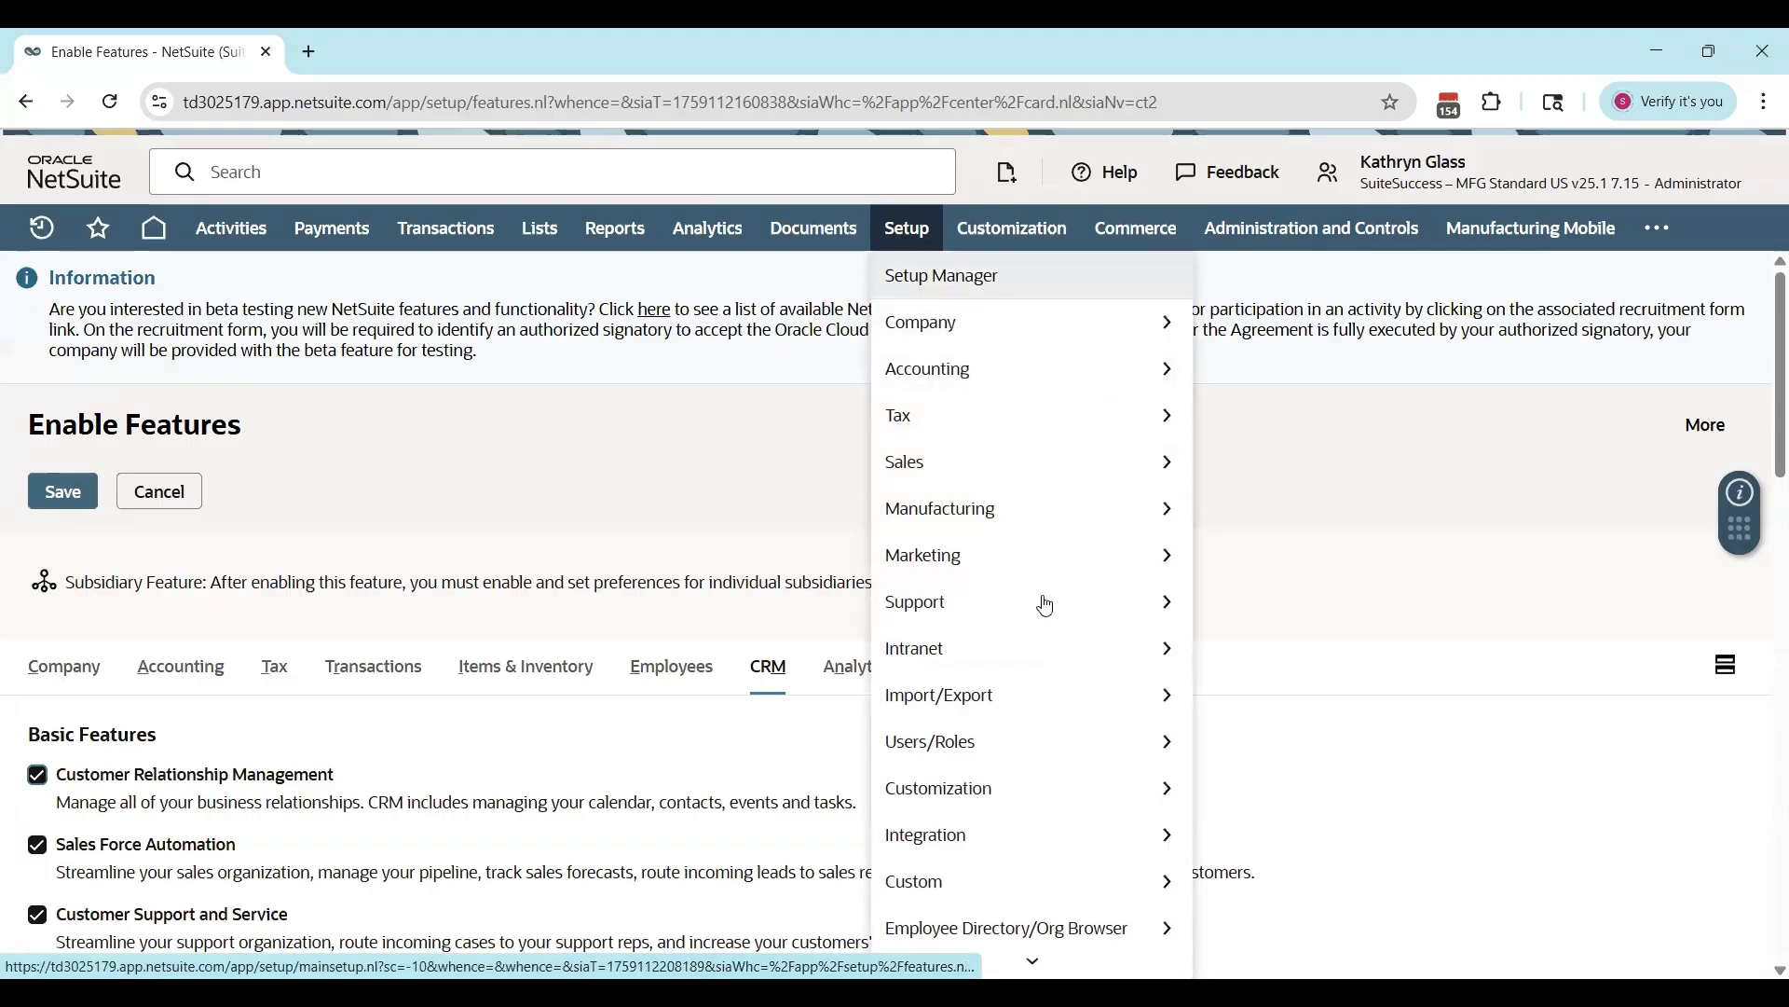
pyautogui.moveTo(1042, 603)
pyautogui.moveTo(1298, 703)
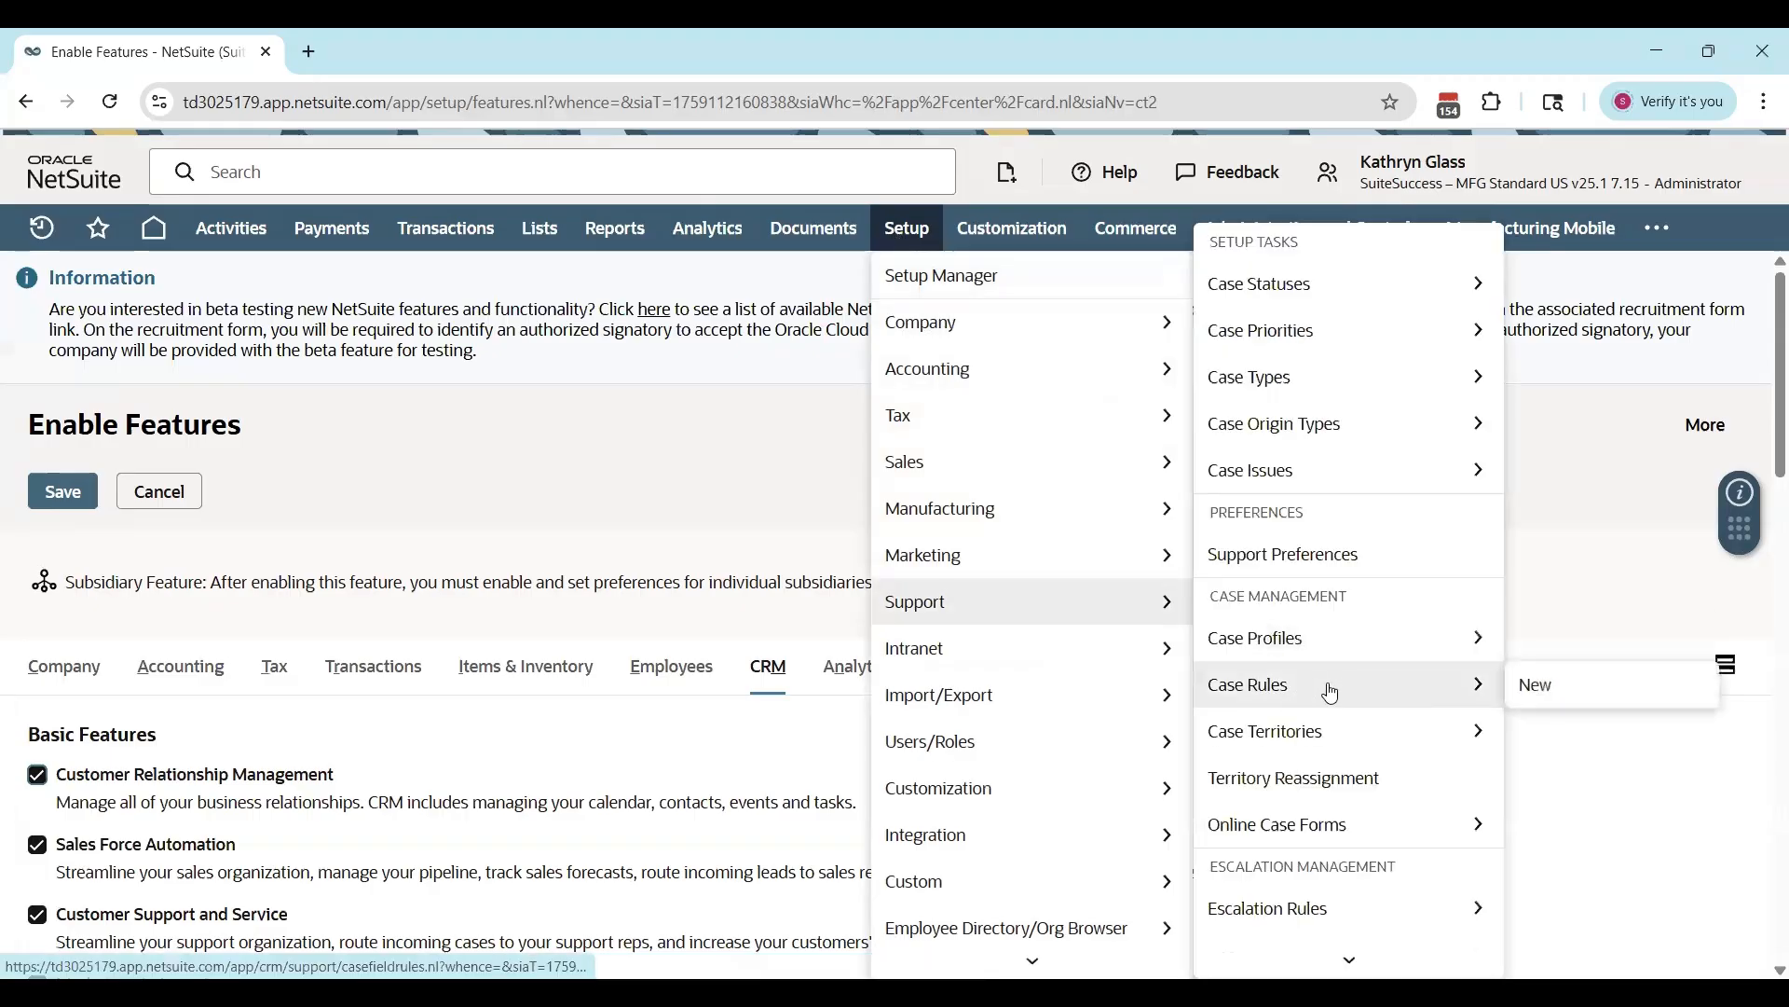
pyautogui.click(1333, 687)
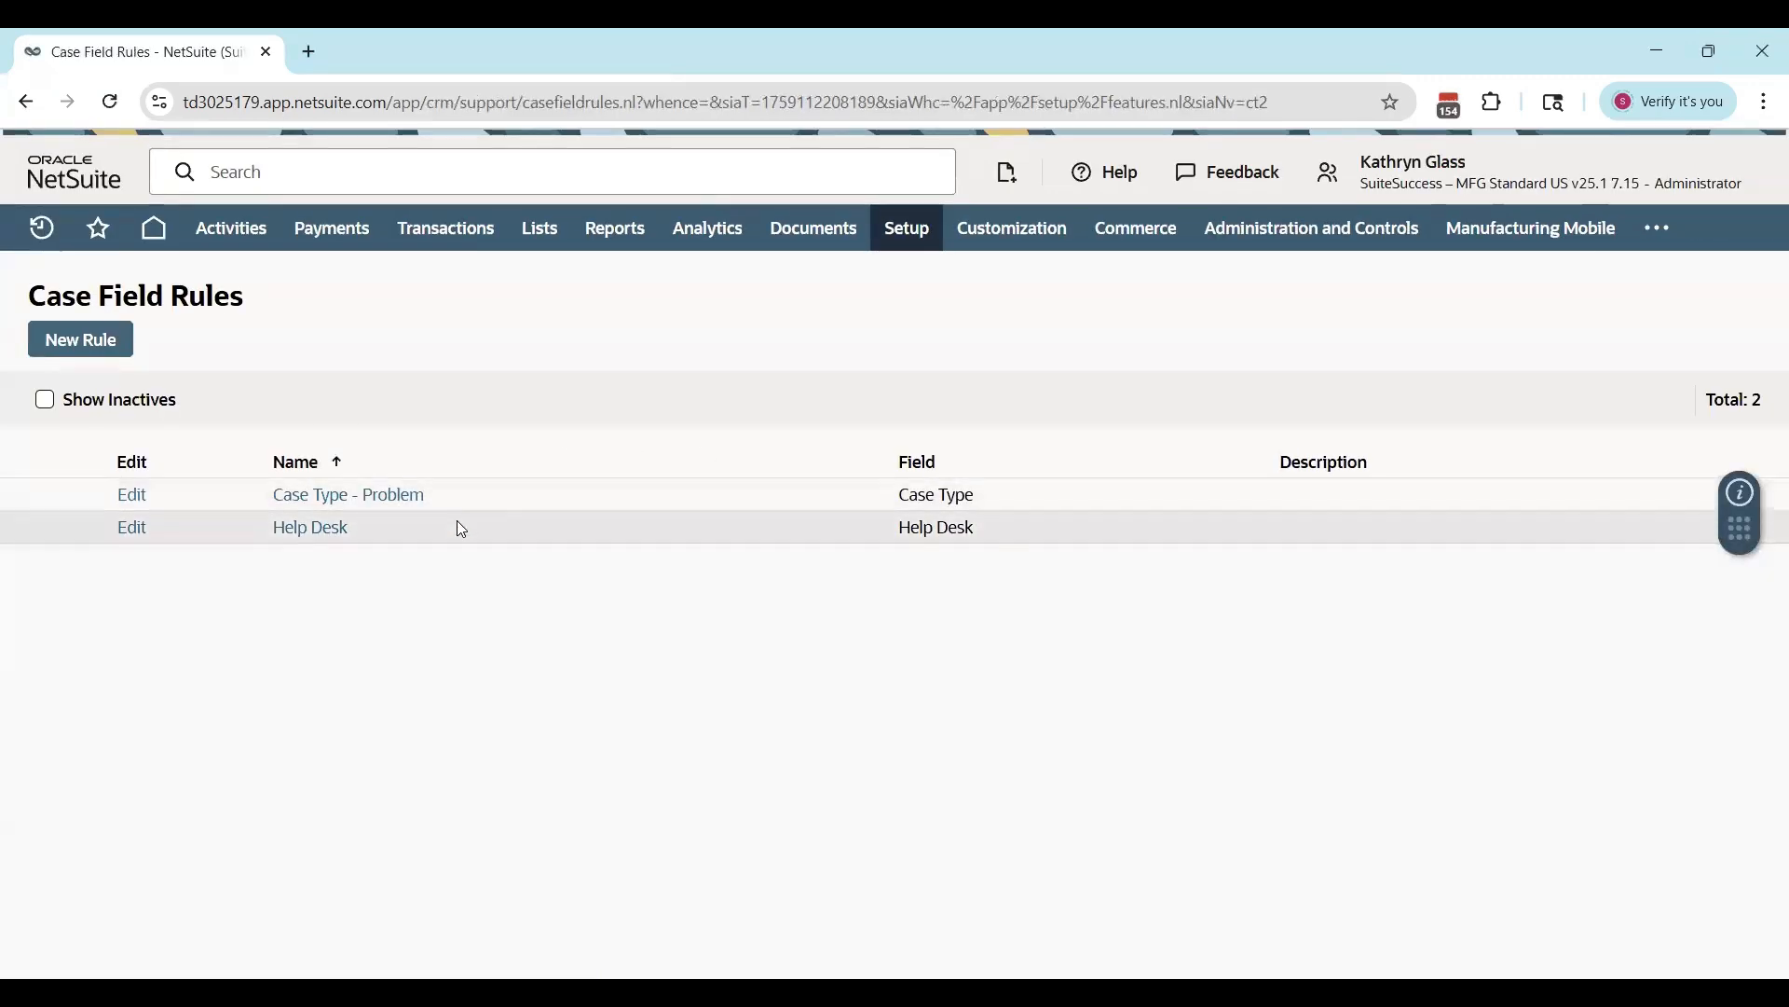
pyautogui.click(309, 529)
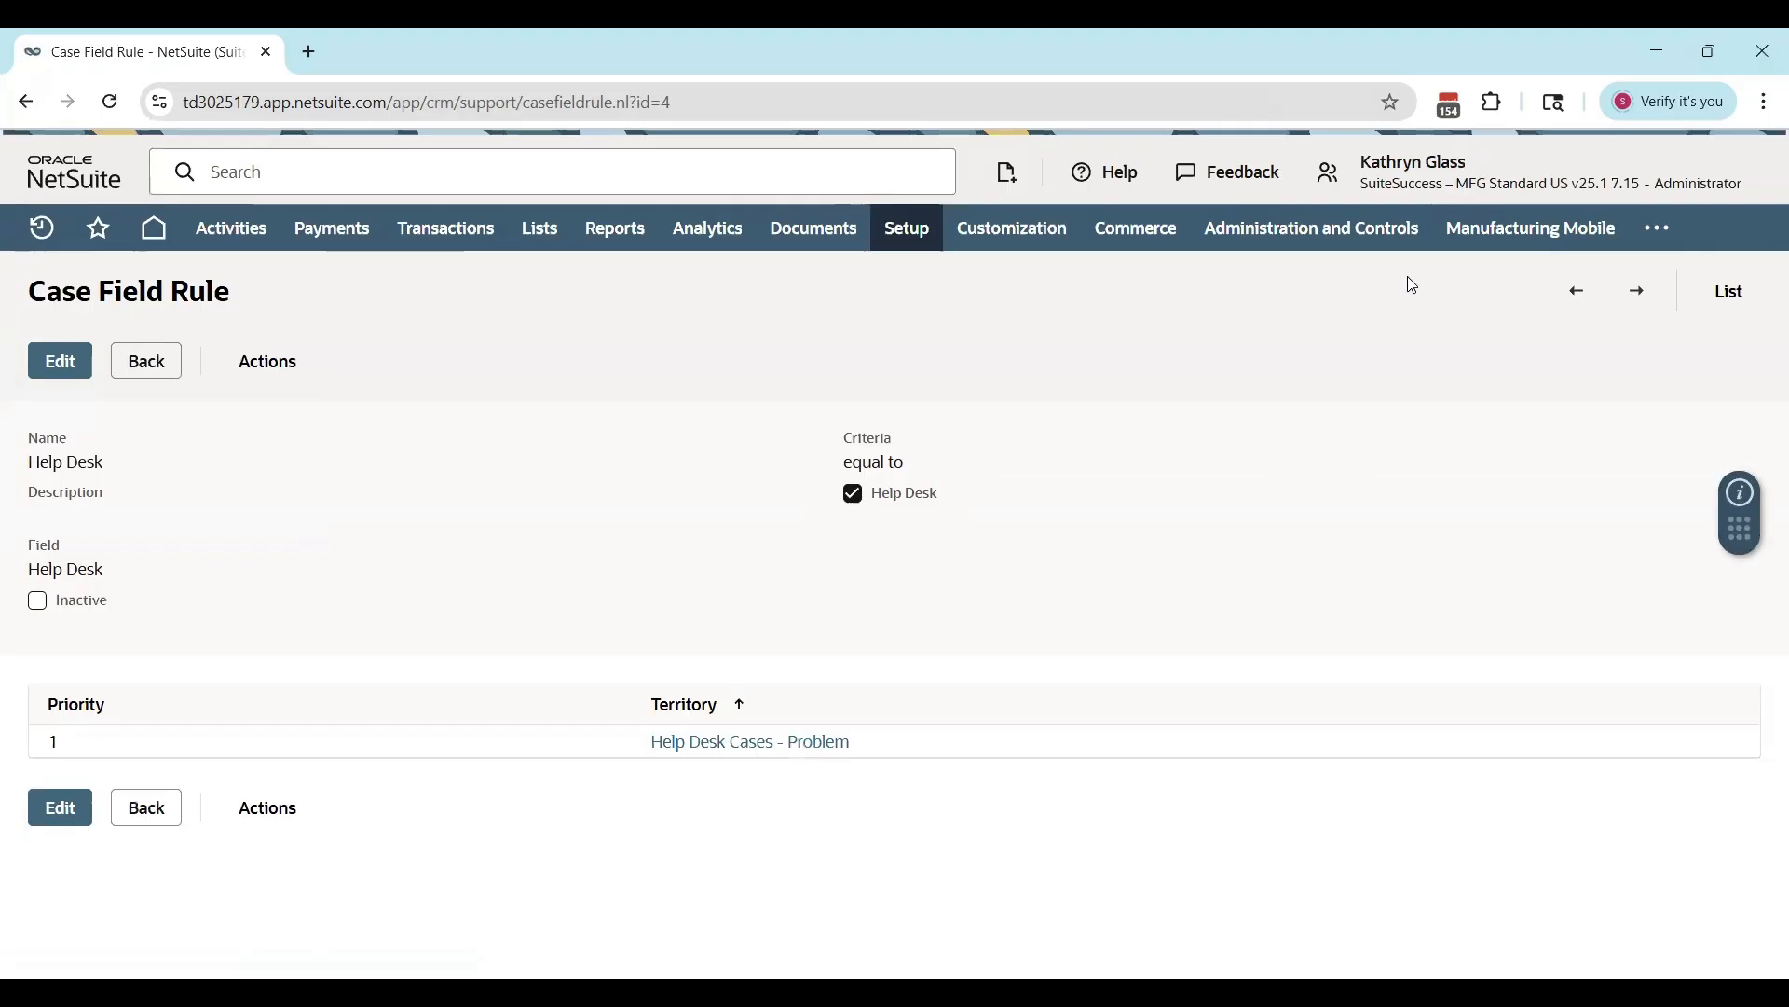
pyautogui.click(1417, 175)
pyautogui.click(147, 358)
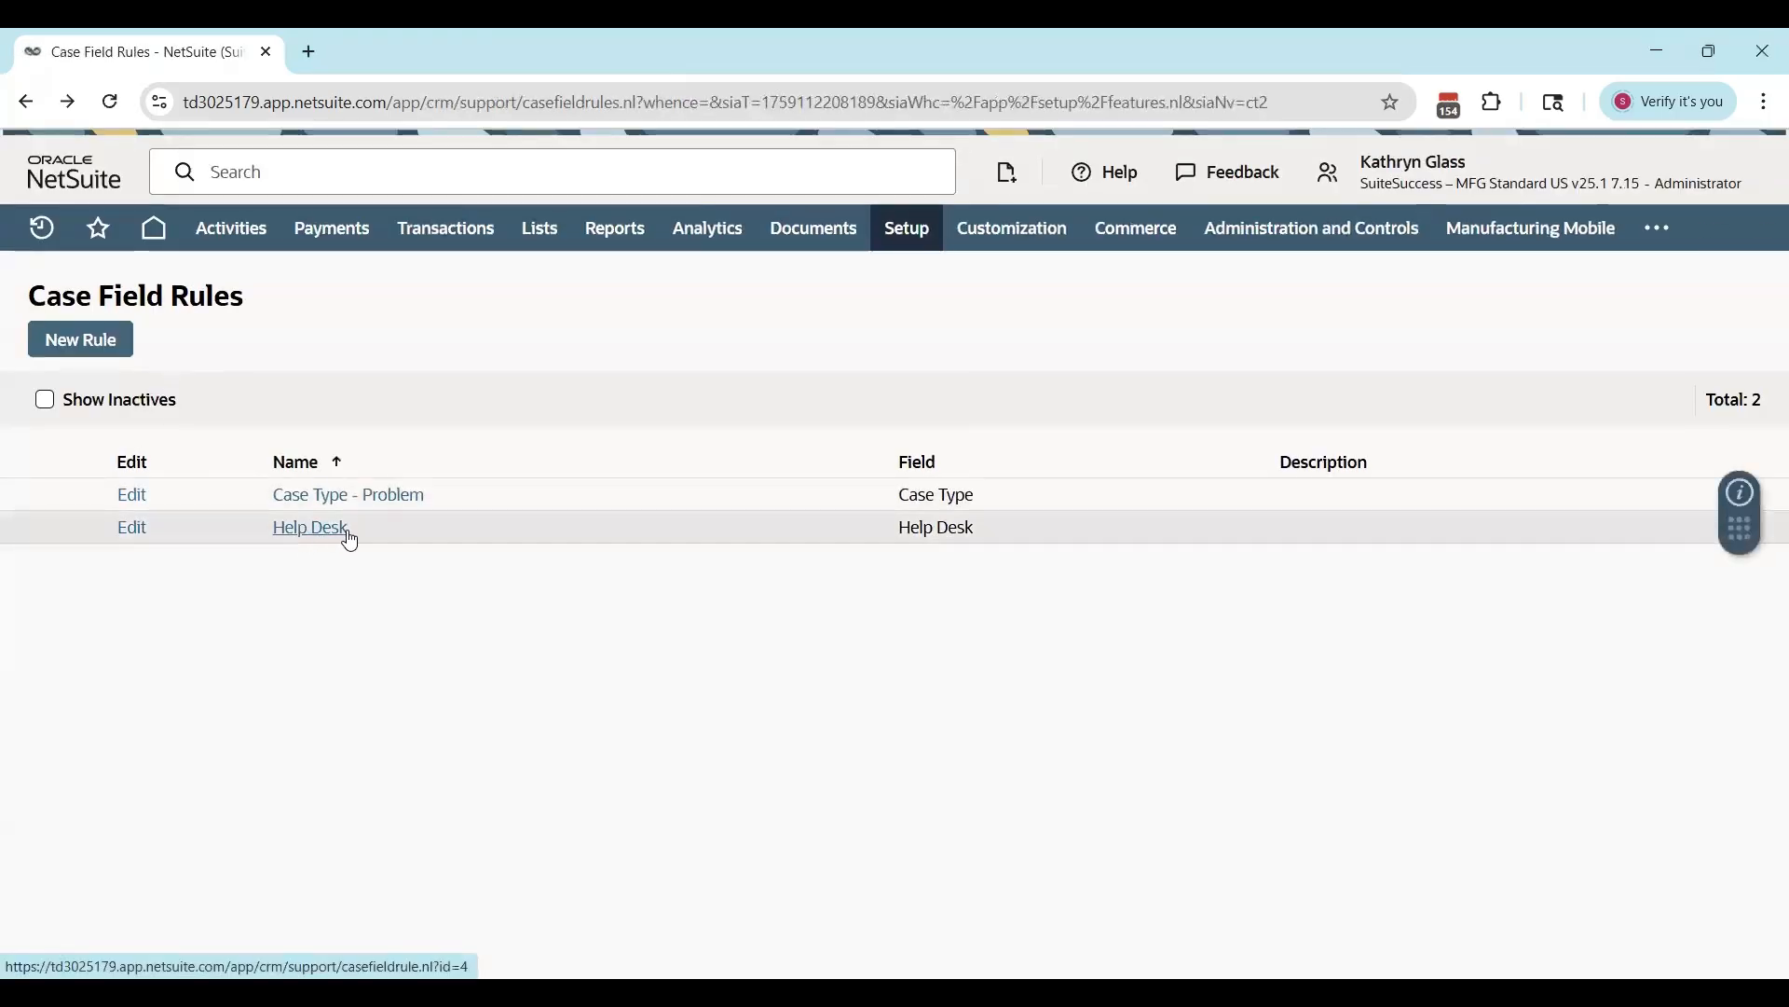
# Step: Examine the name, field and criteria of the Case Type - Problem case rule
pyautogui.click(373, 507)
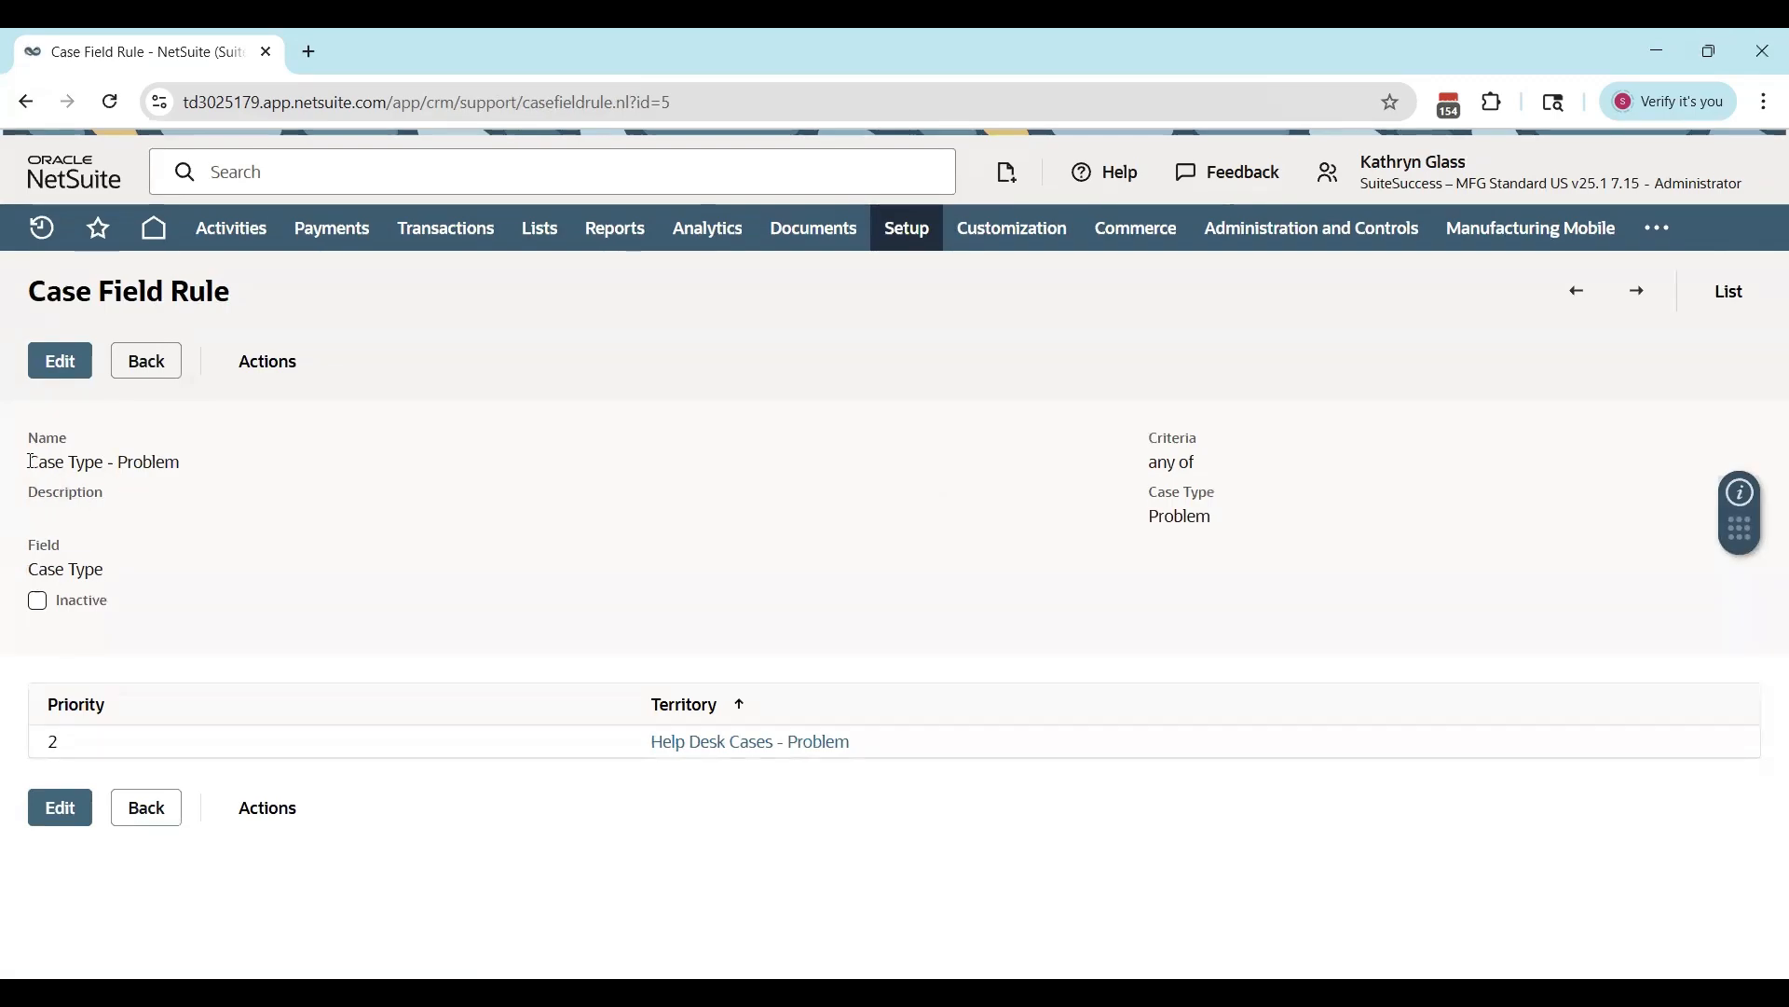
pyautogui.moveTo(122, 464); pyautogui.dragTo(236, 462)
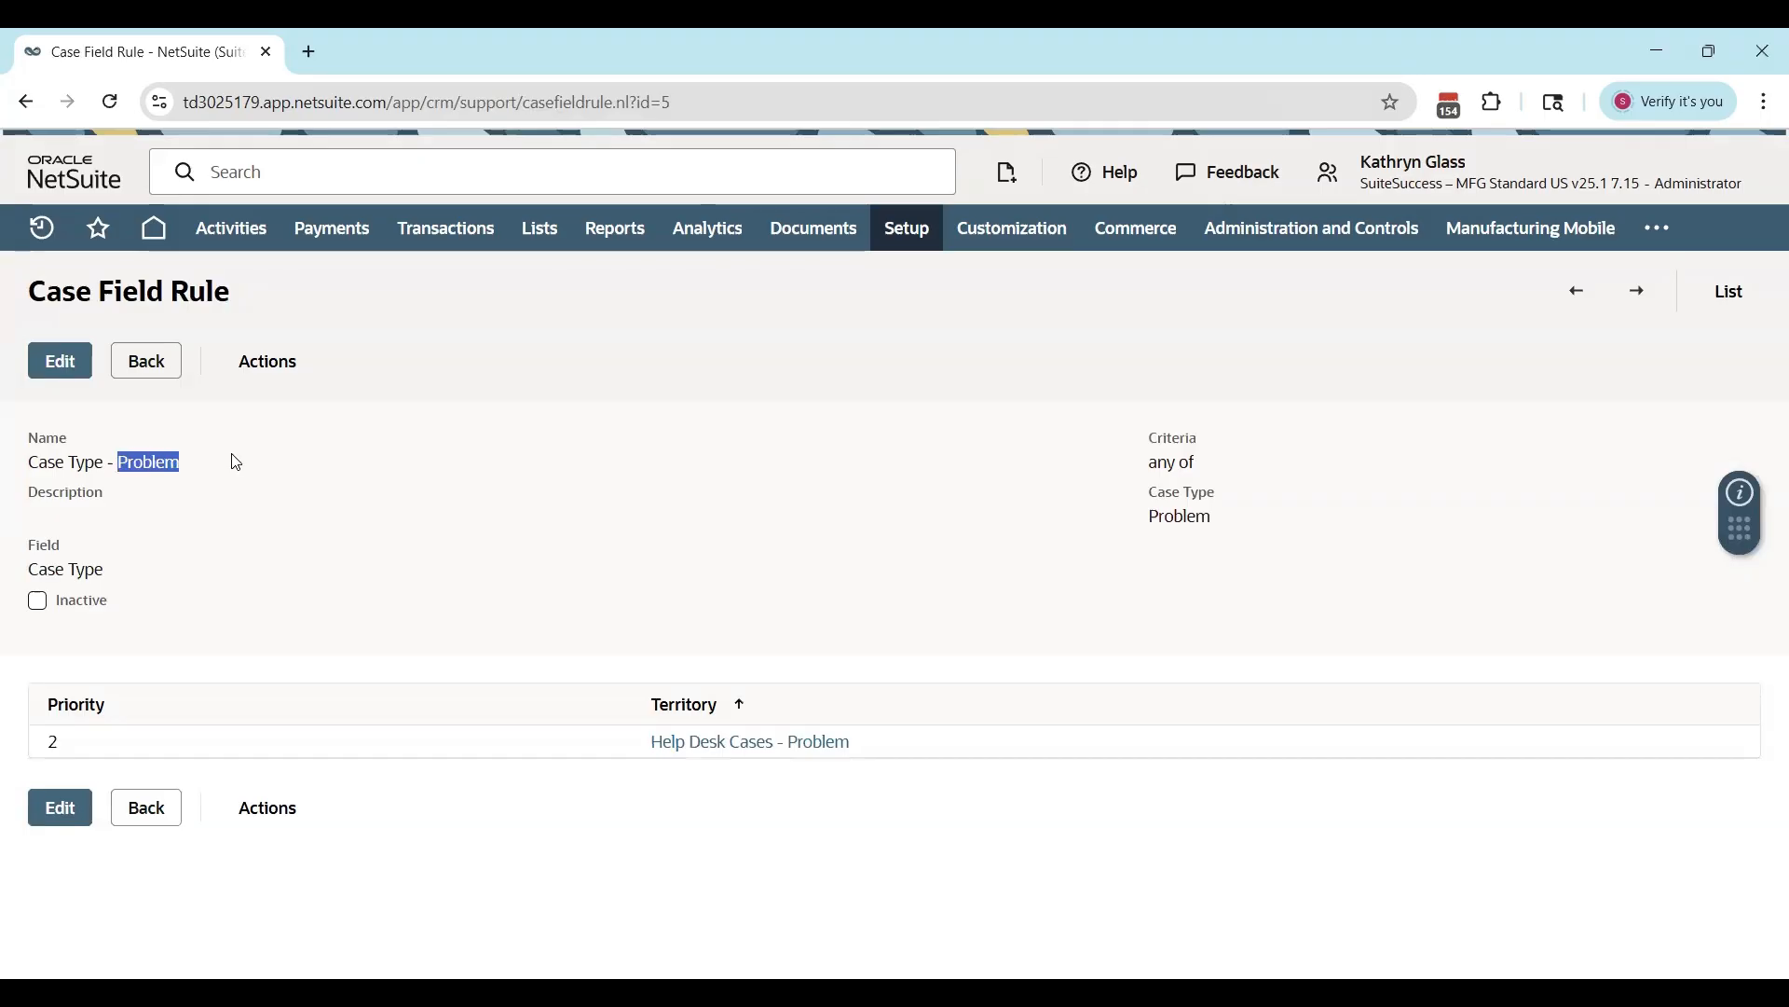
pyautogui.click(224, 485)
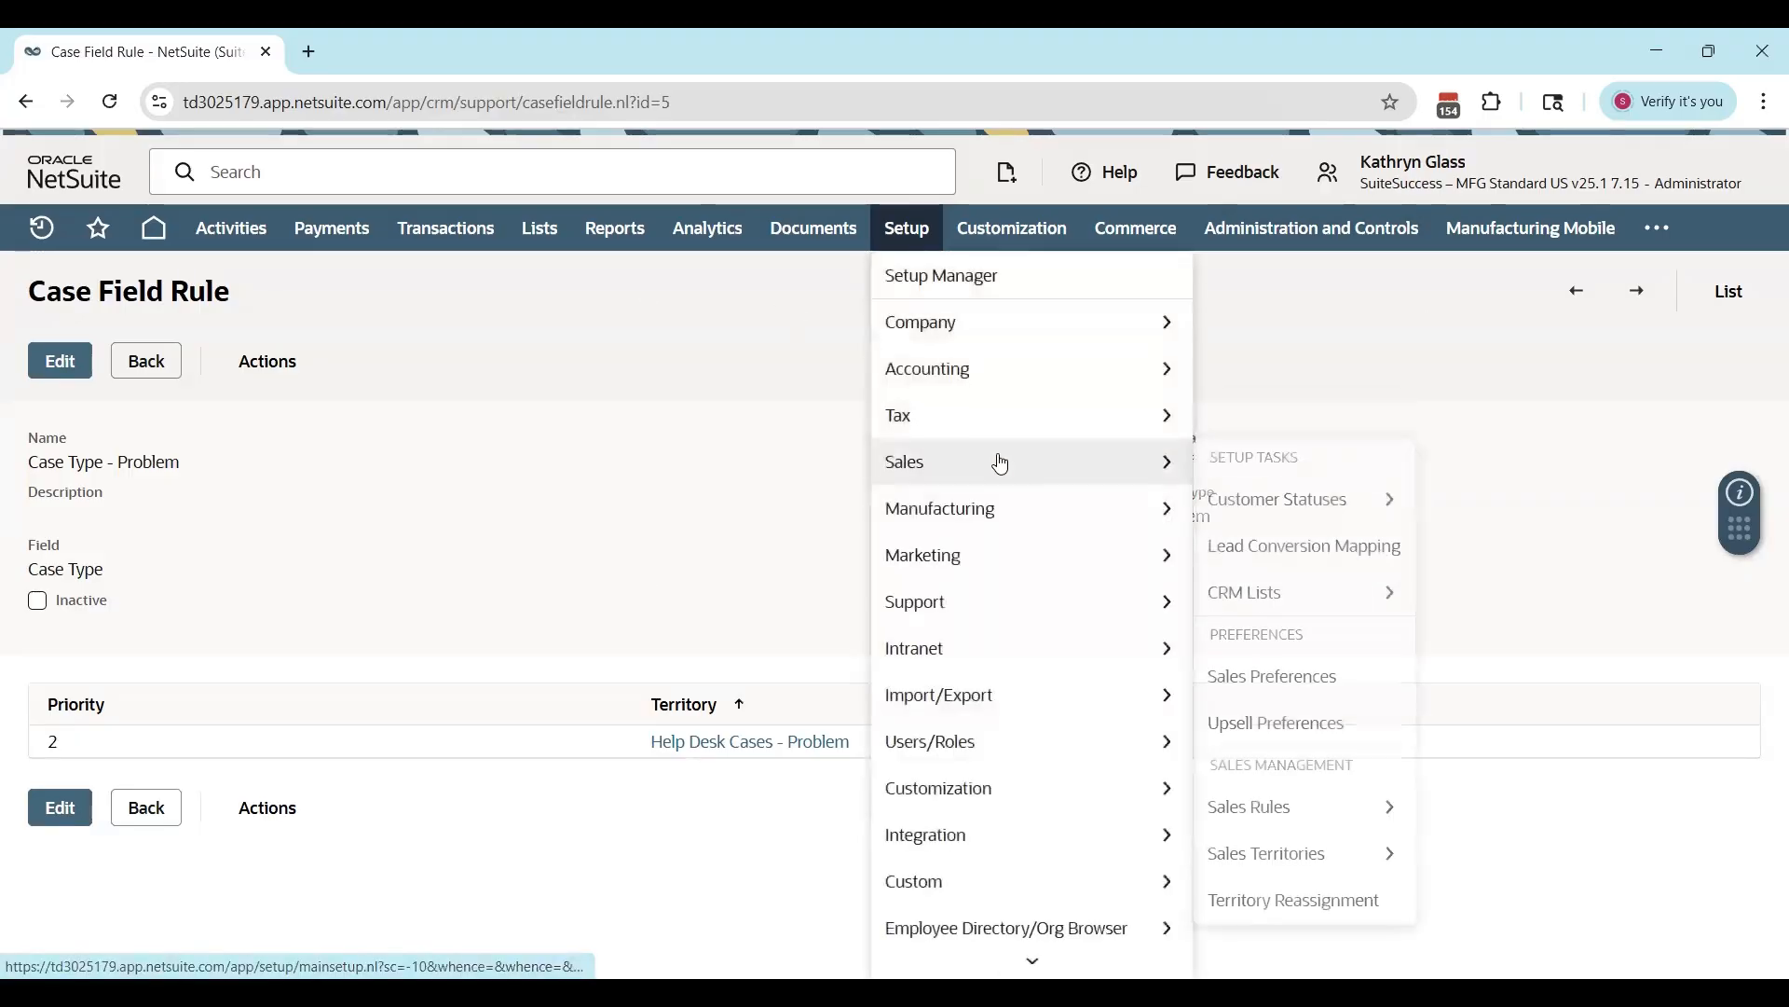
# Step: Review the assignment and rule definitions of the Help Desk Cases - Problem case territory
pyautogui.moveTo(991, 607)
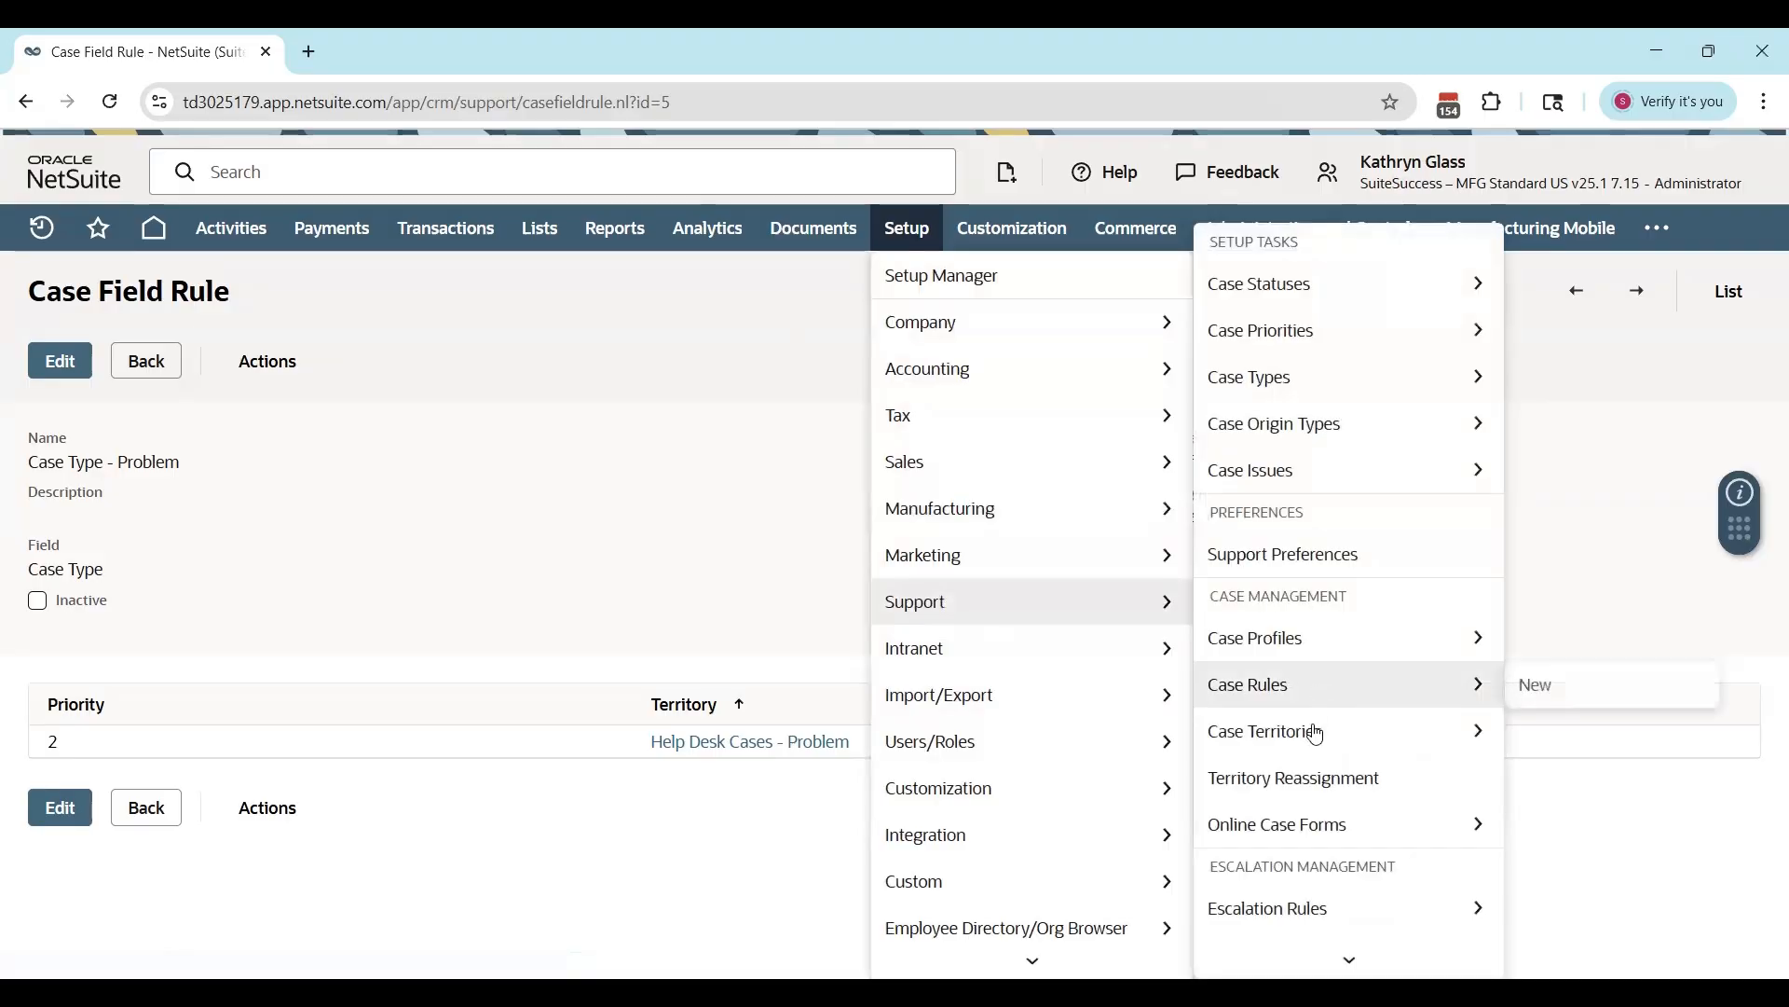
pyautogui.click(1373, 738)
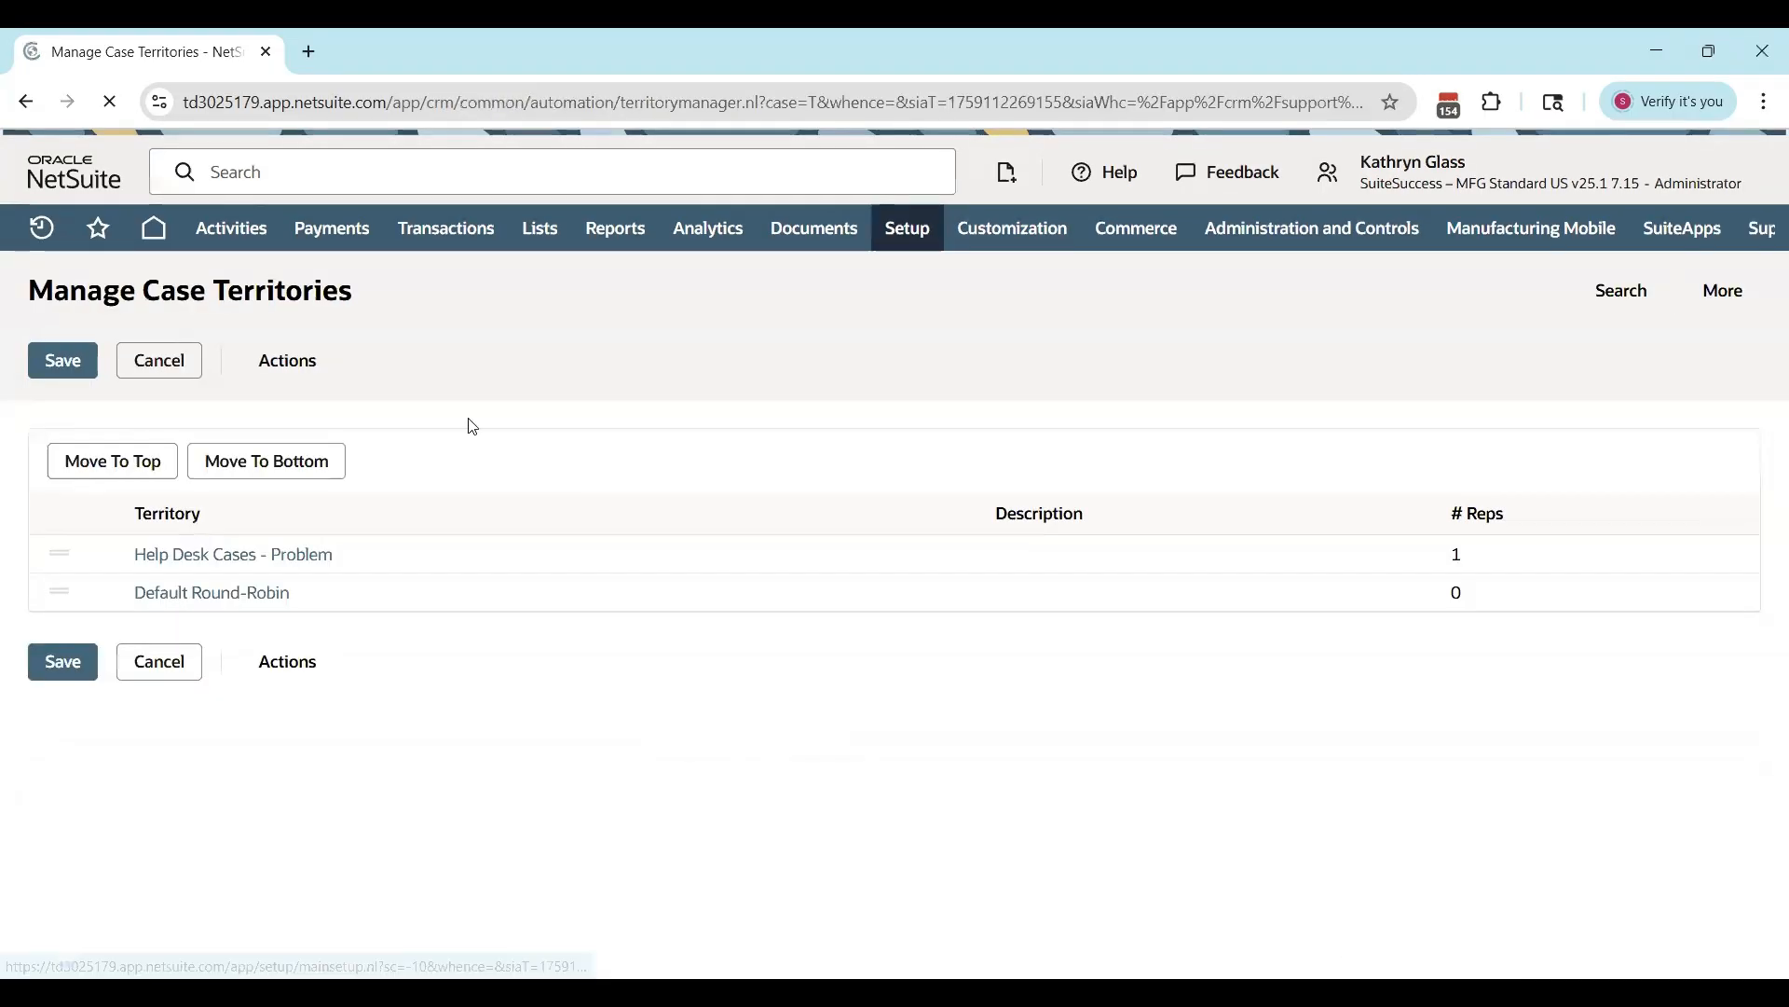
pyautogui.click(224, 556)
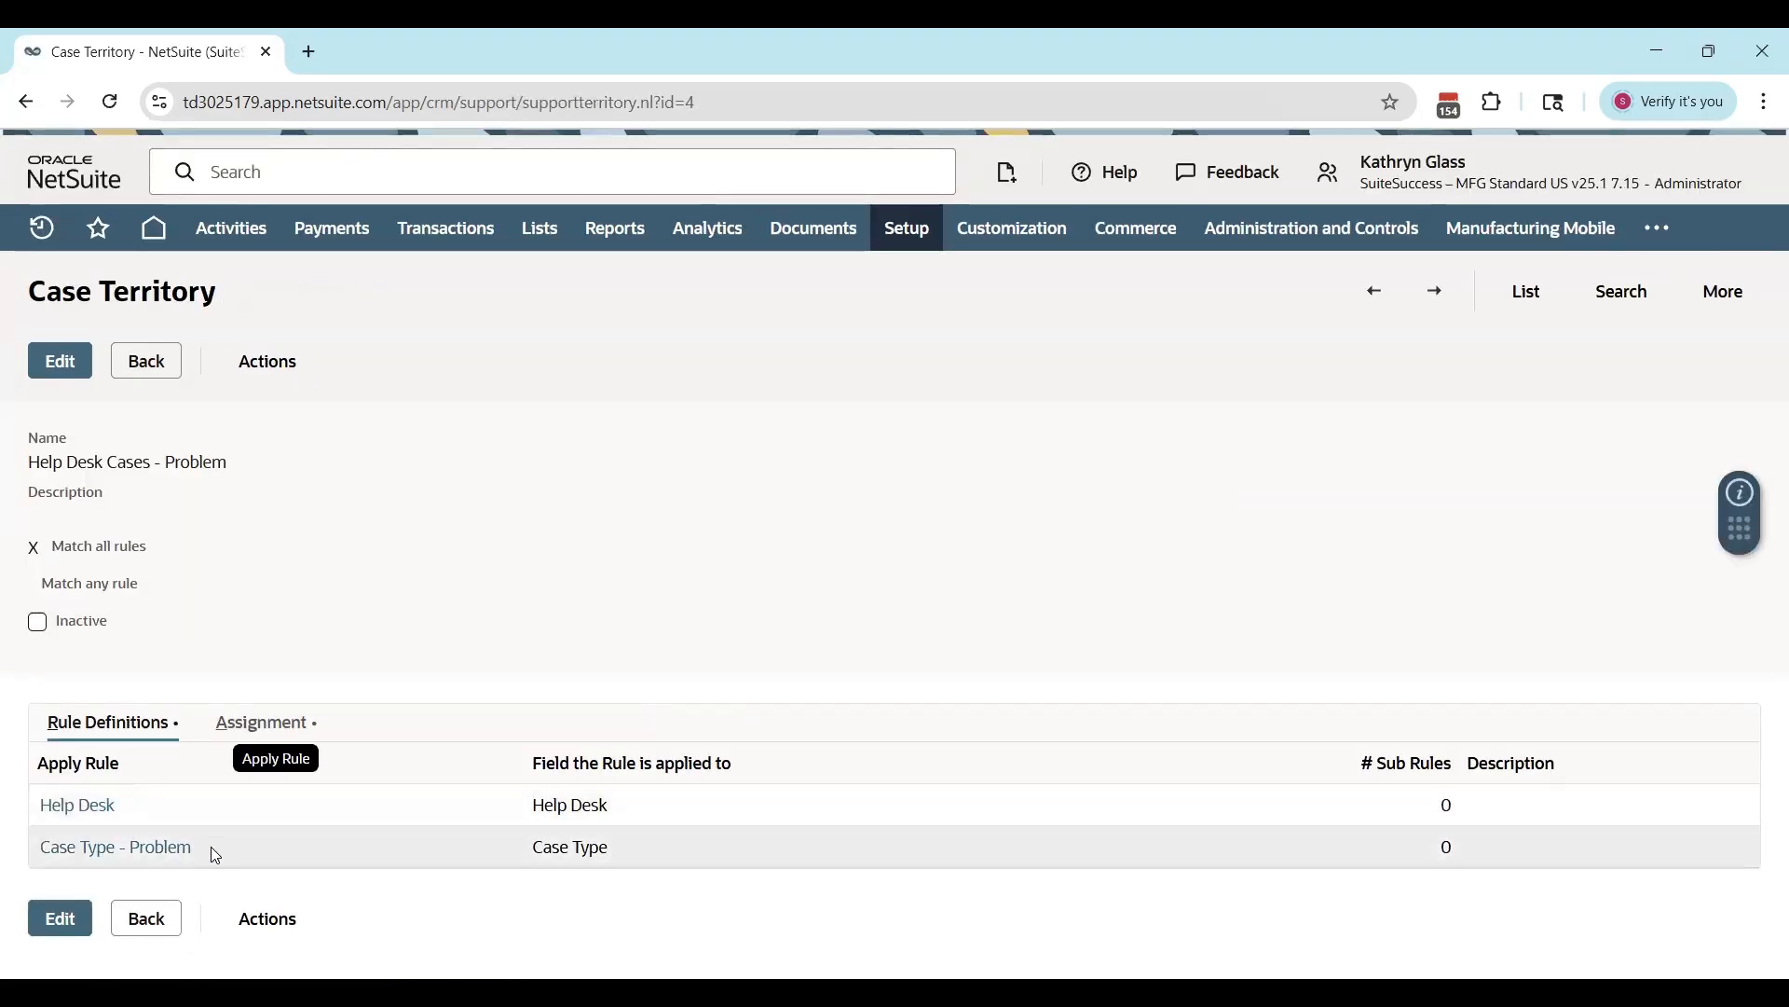
pyautogui.click(279, 724)
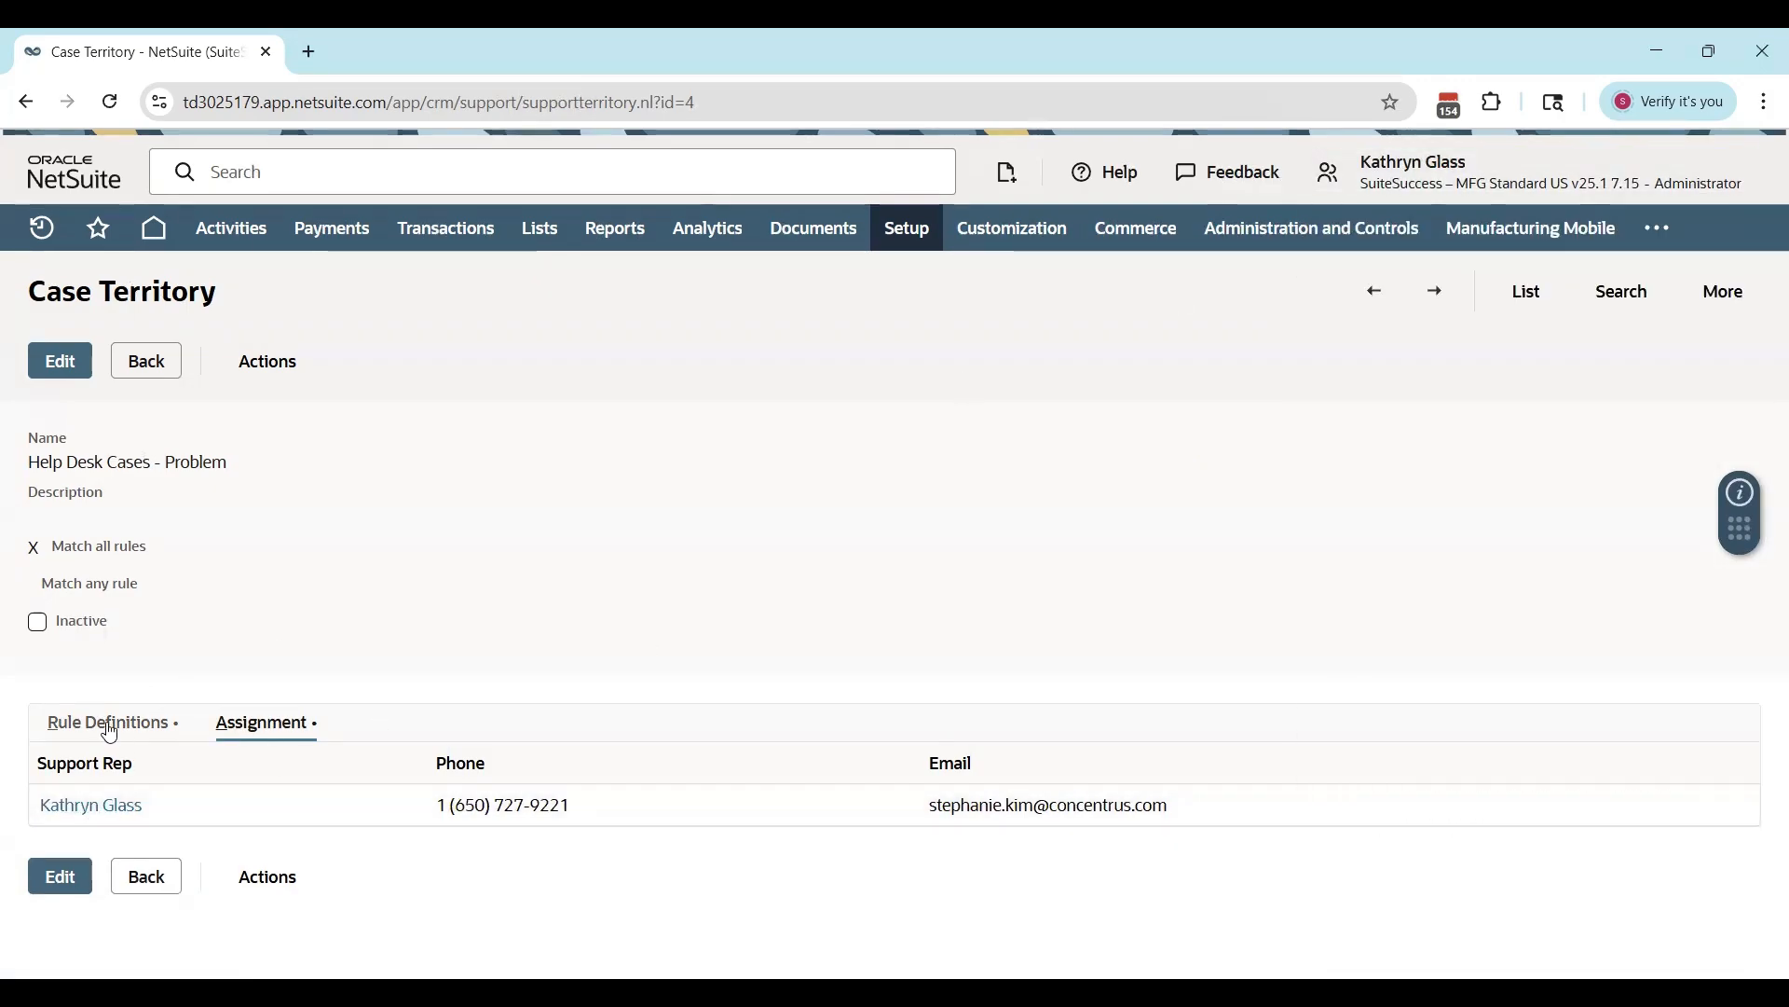
pyautogui.click(110, 727)
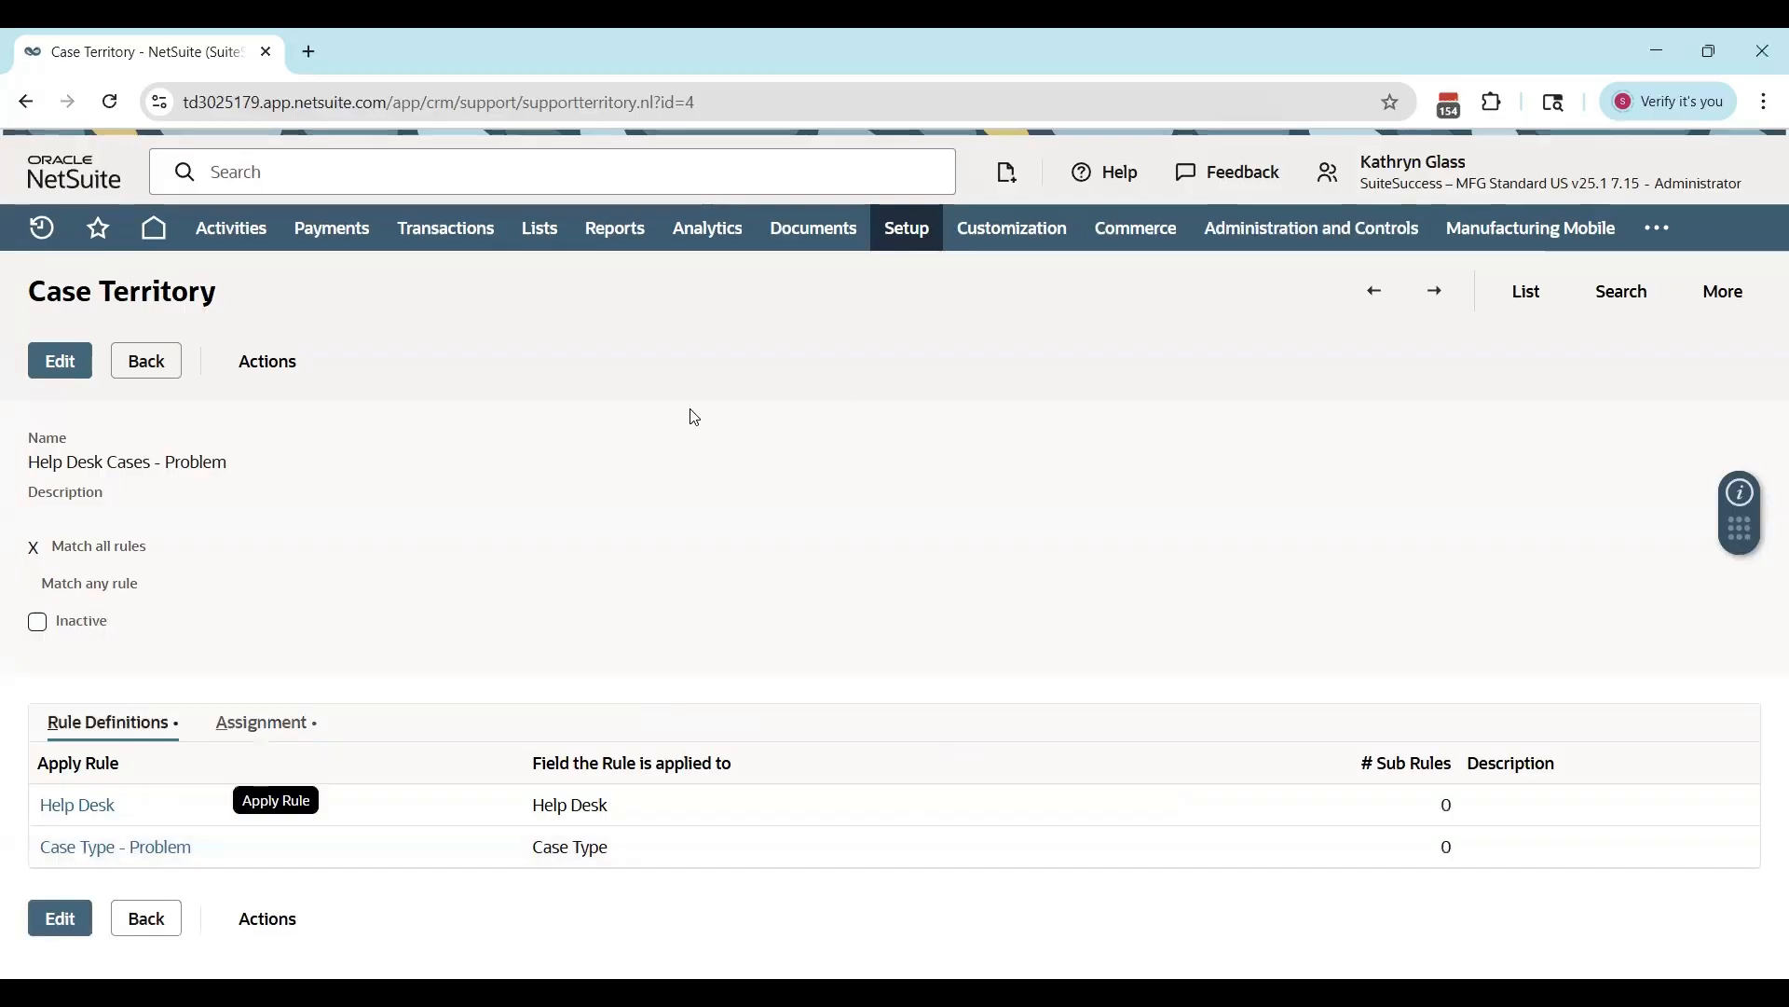
# Step: Switch to the Employee Center role and open the Help Desk support cases list
pyautogui.moveTo(1398, 184)
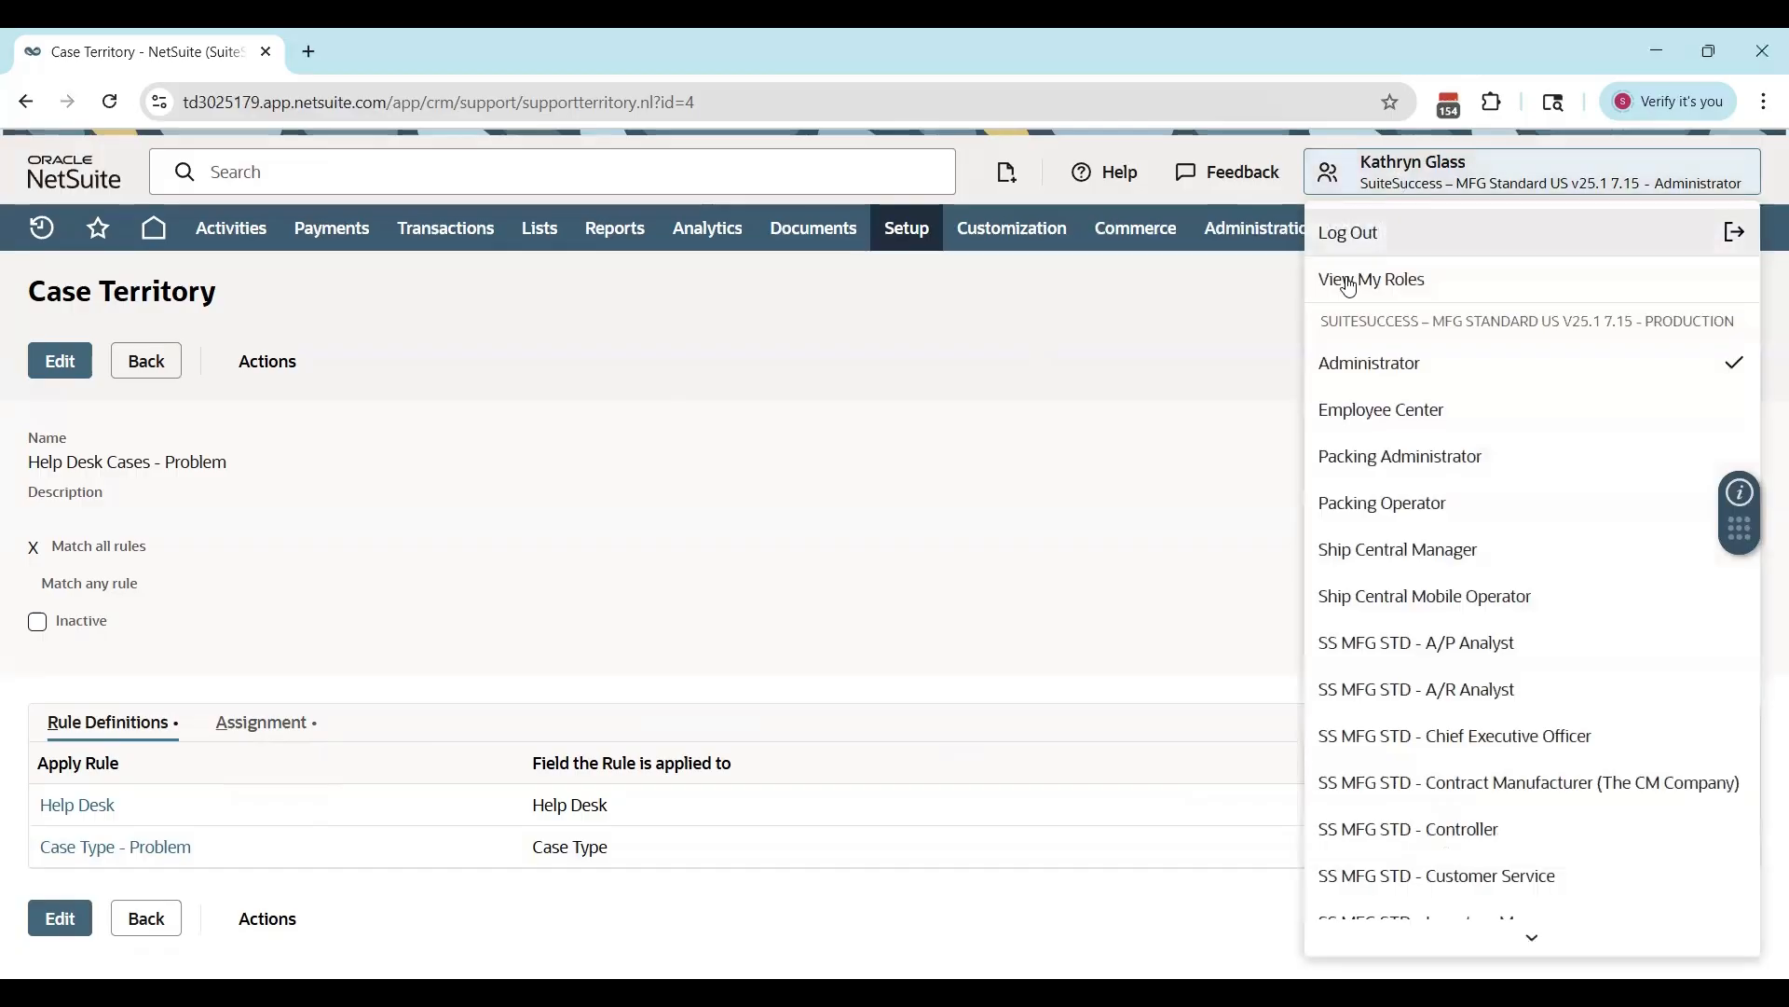
pyautogui.click(1404, 427)
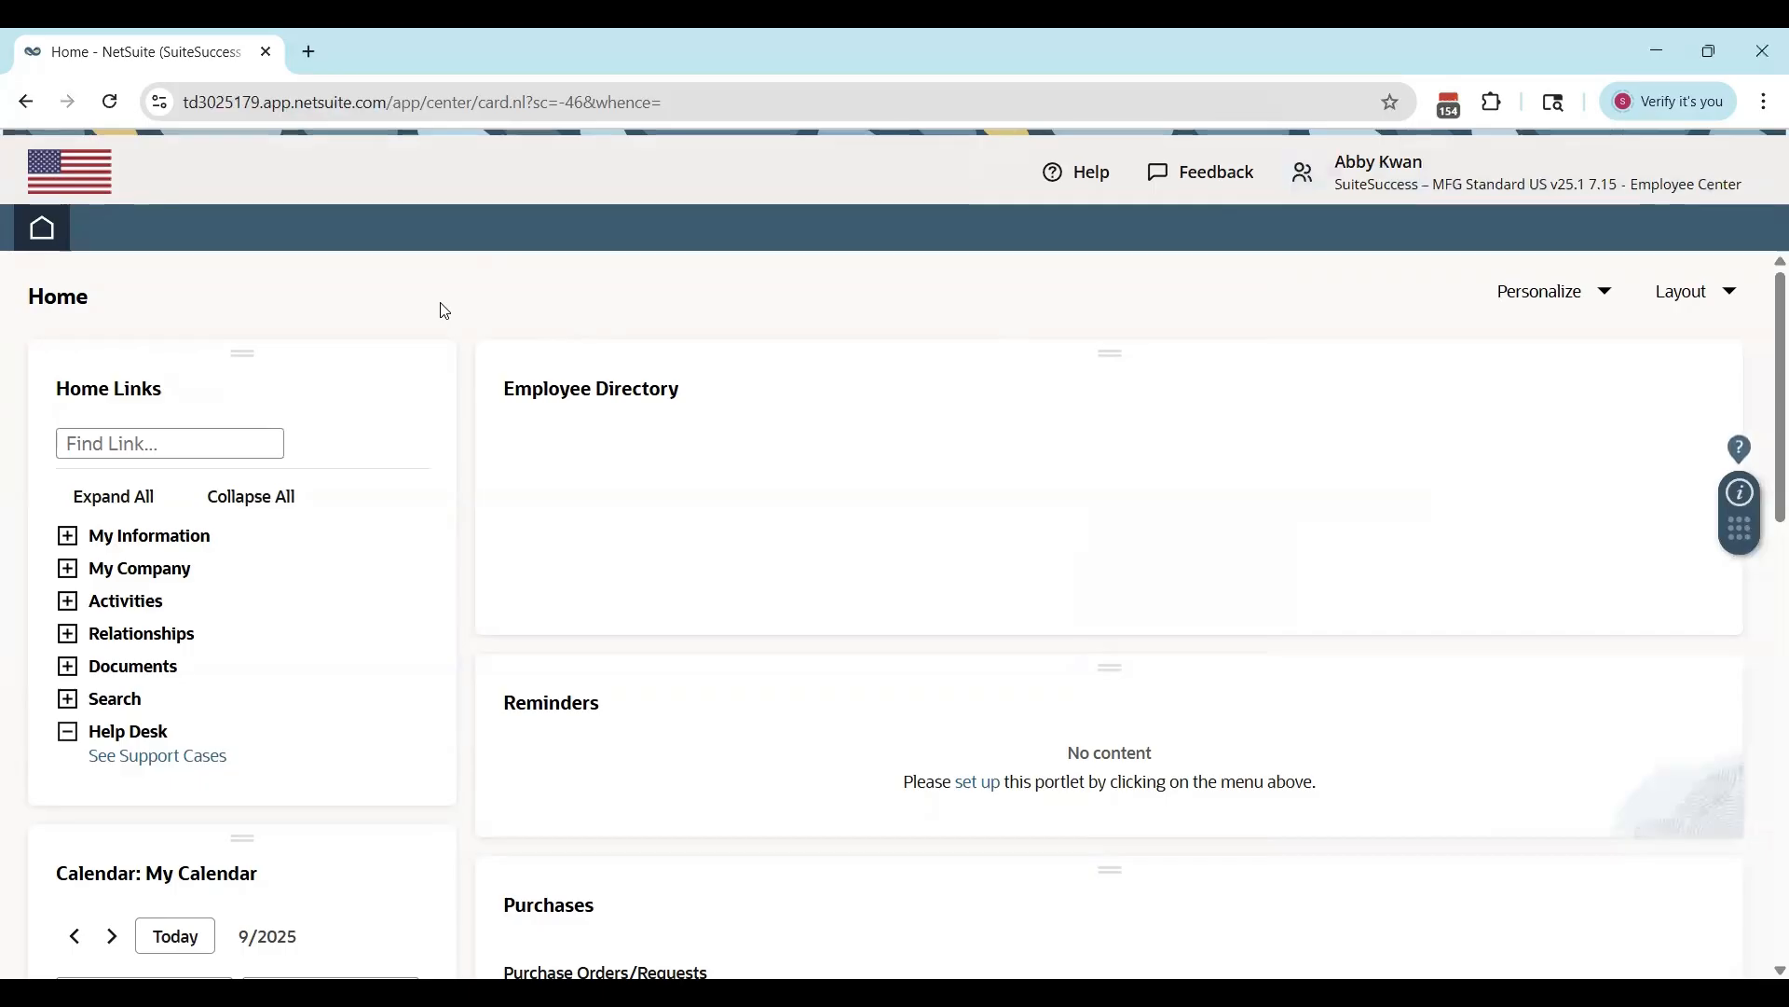
pyautogui.scroll(-1, 260, 597)
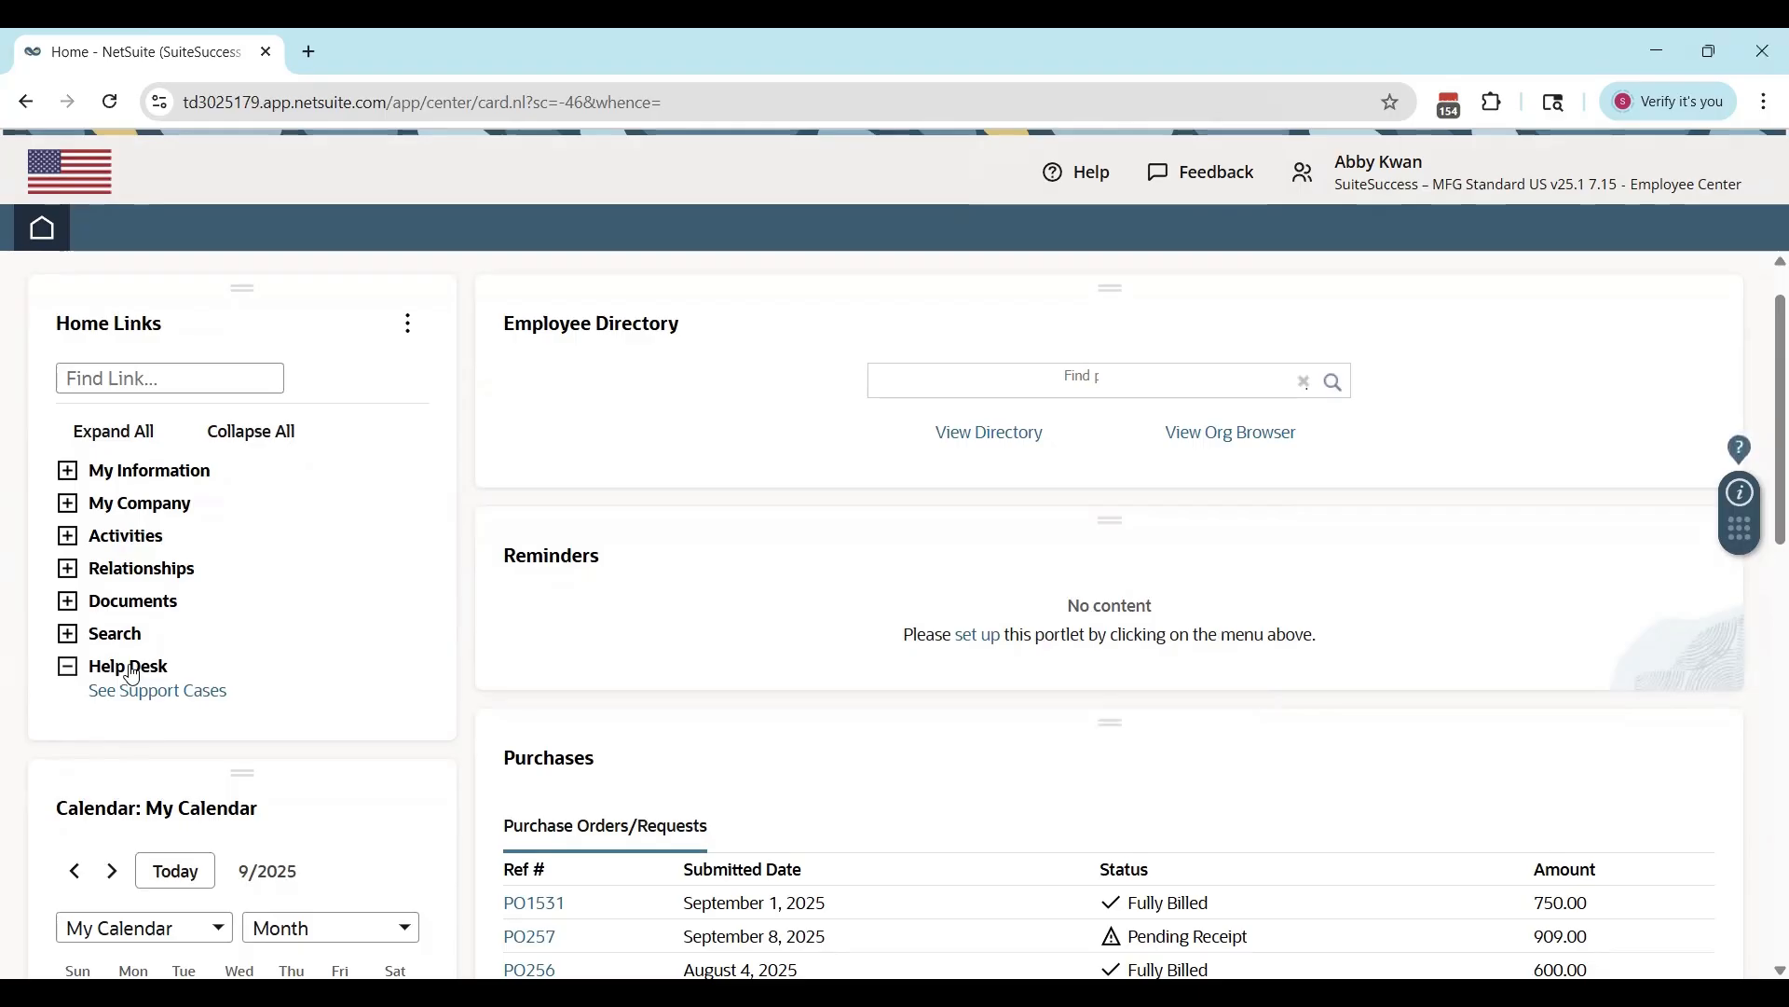
pyautogui.click(151, 695)
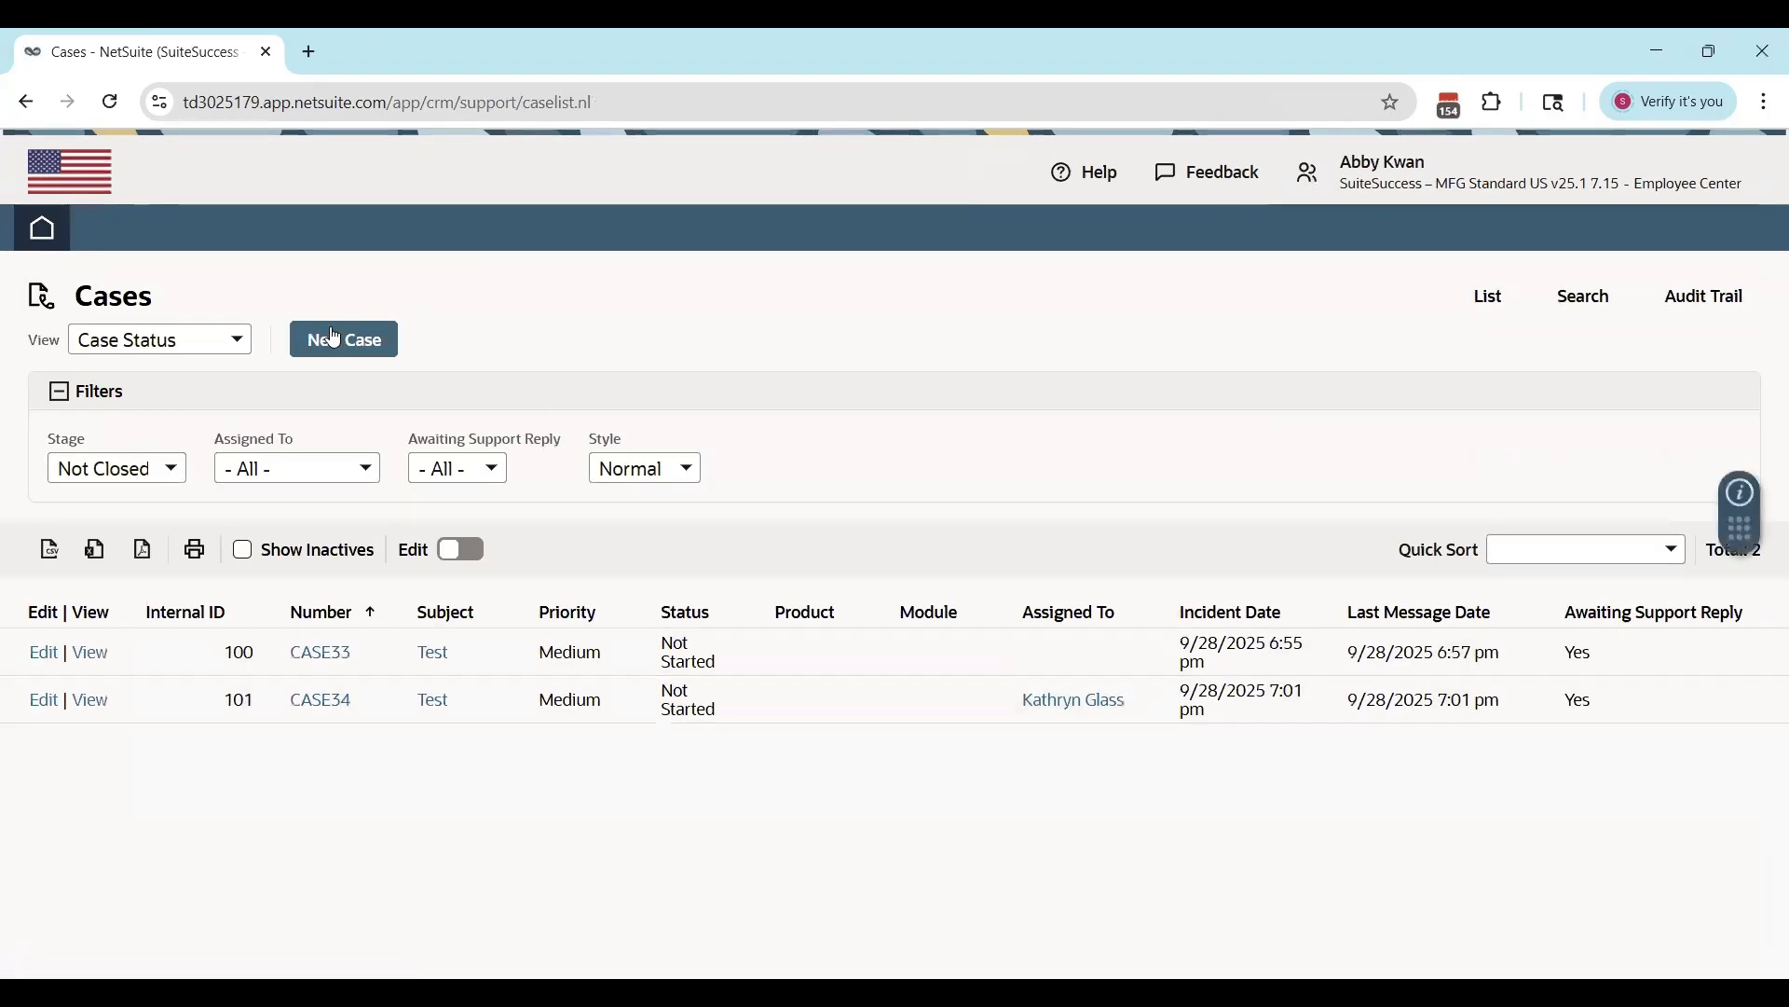
# Step: Start a new case and enter the subject Test Help Desk
pyautogui.click(341, 345)
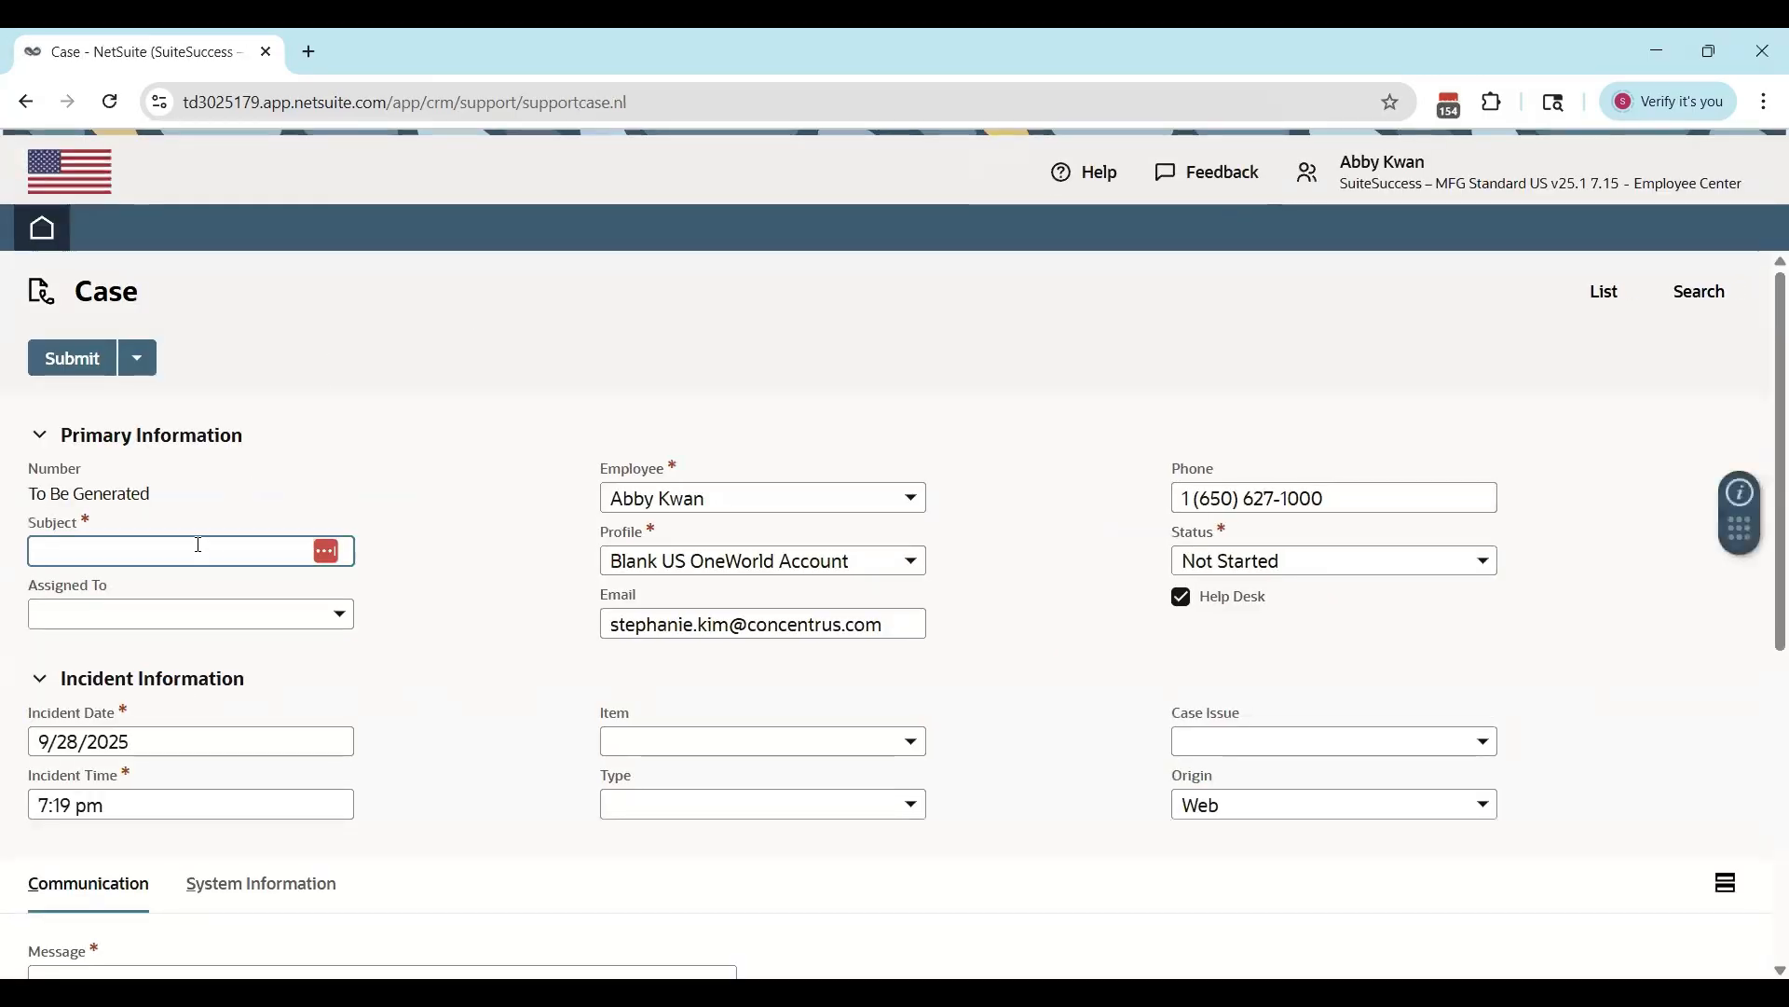
pyautogui.write('Test Help Desk')
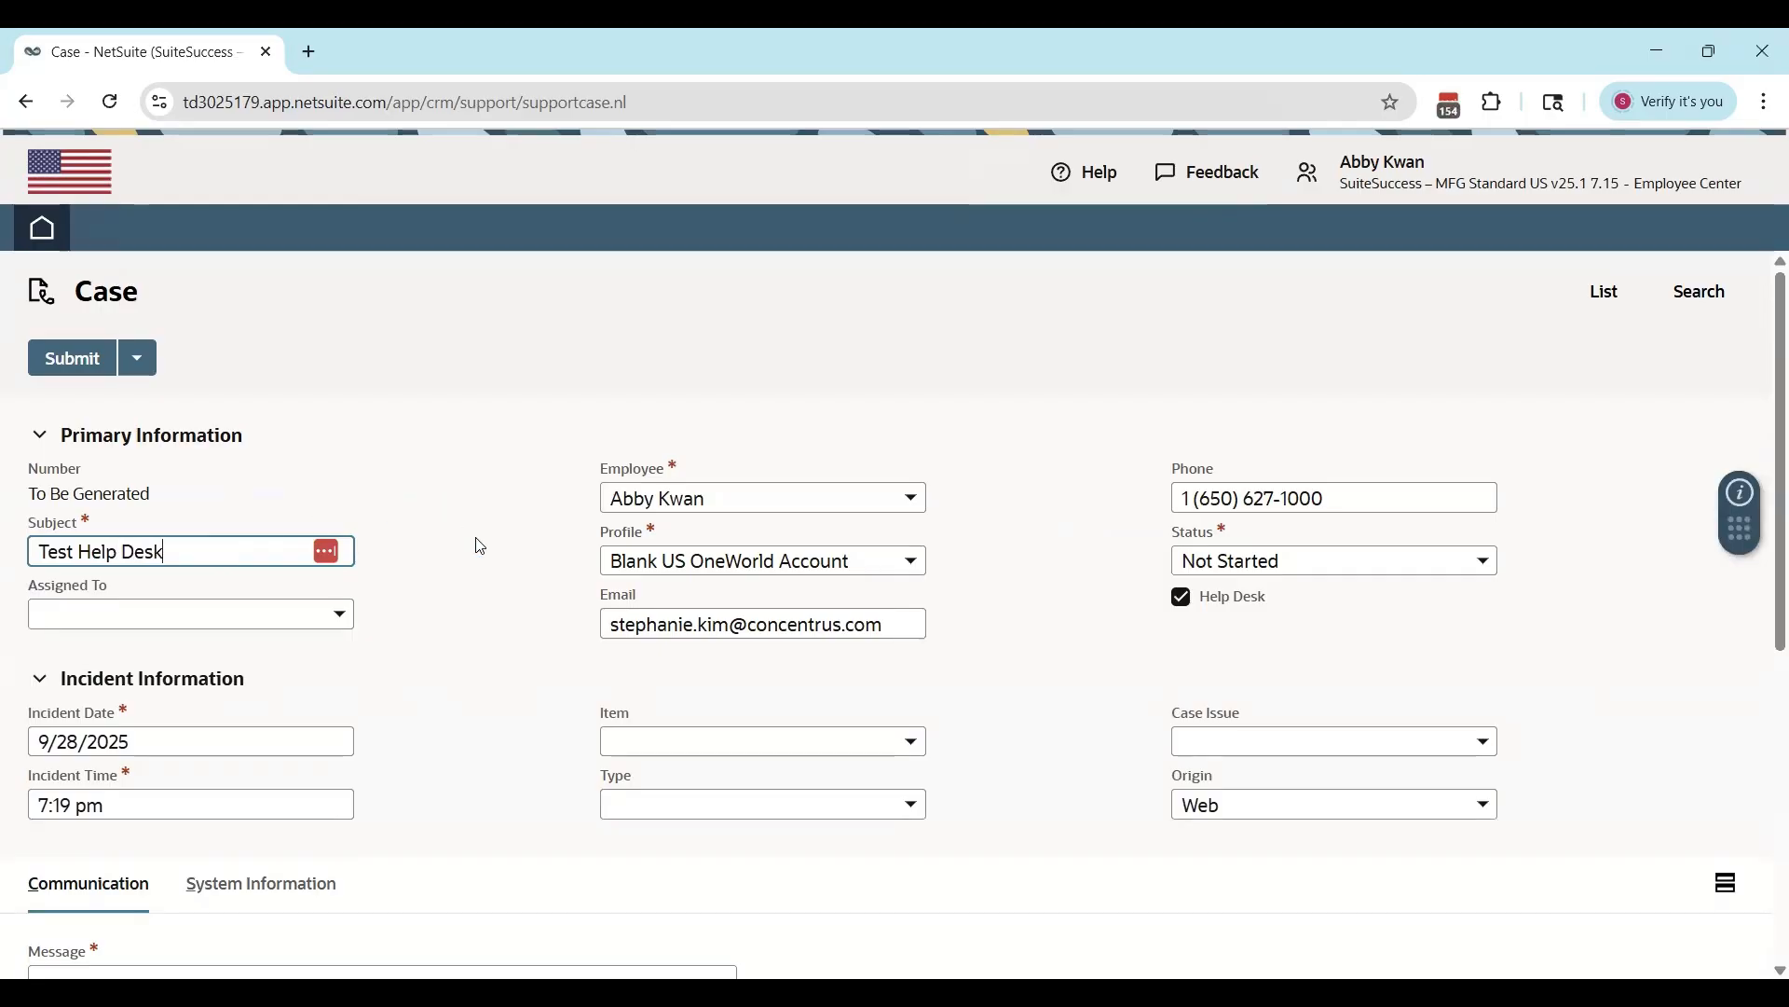
pyautogui.scroll(-1, 494, 522)
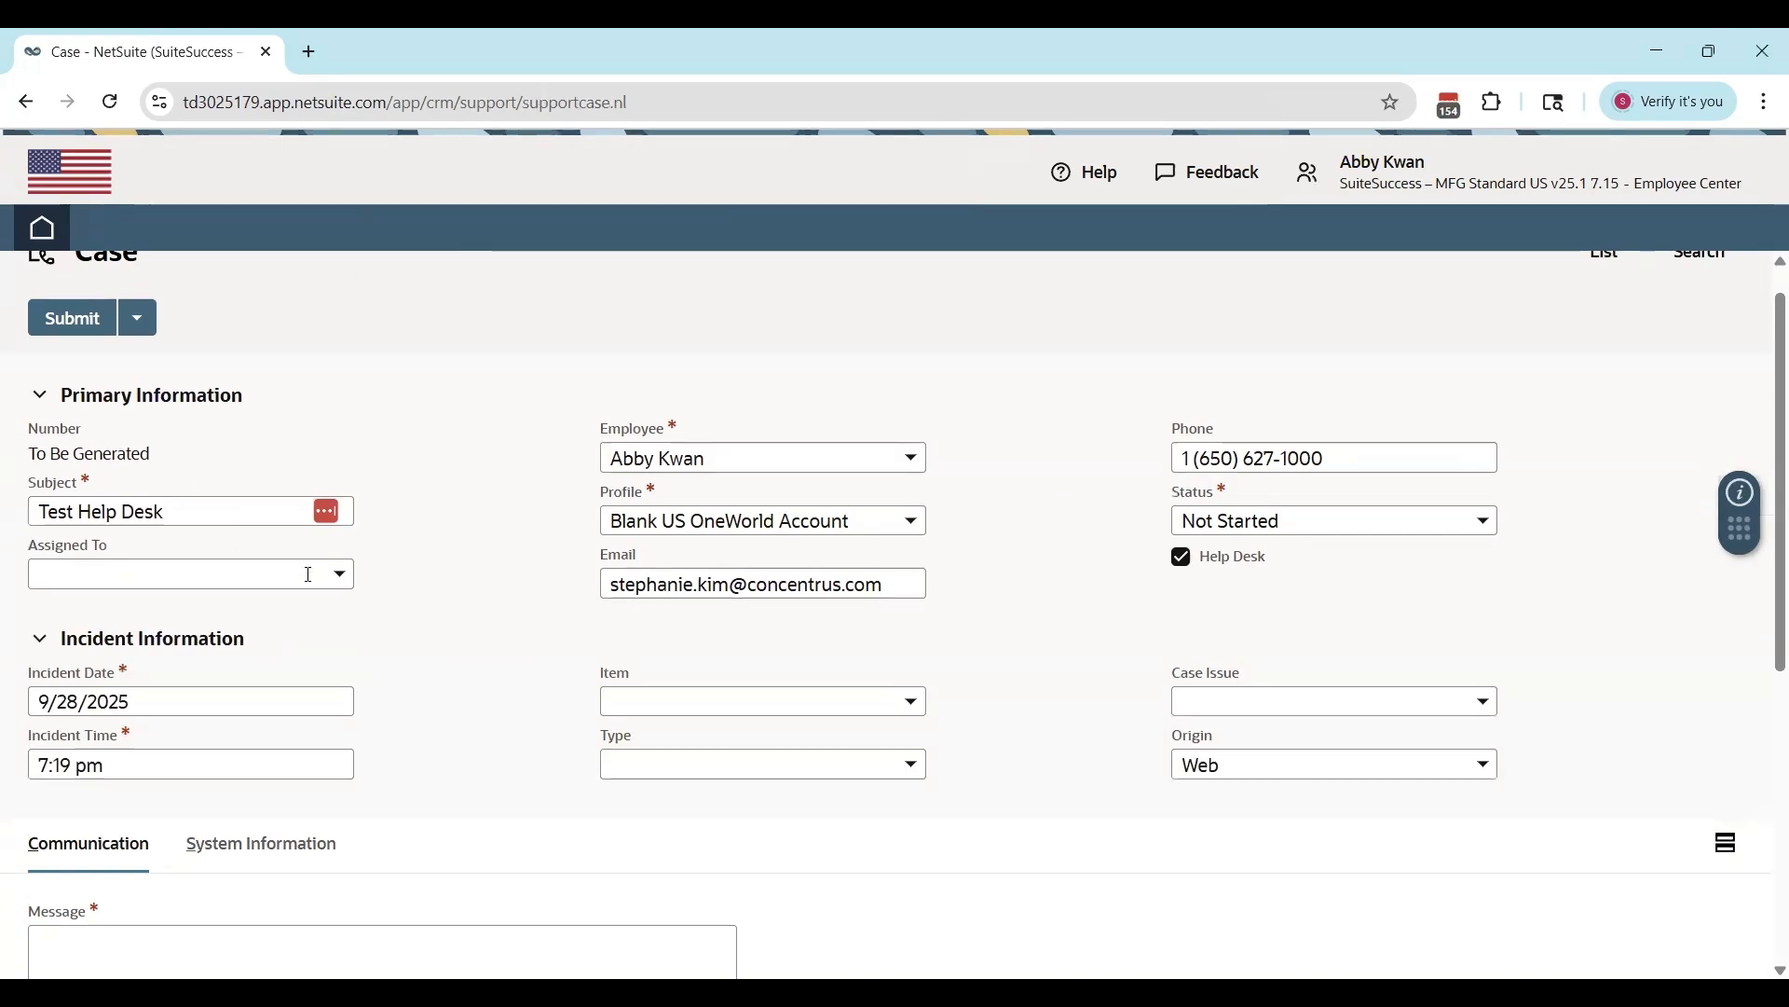
# Step: Look through the available Assigned To and Status options on the new case
pyautogui.click(234, 563)
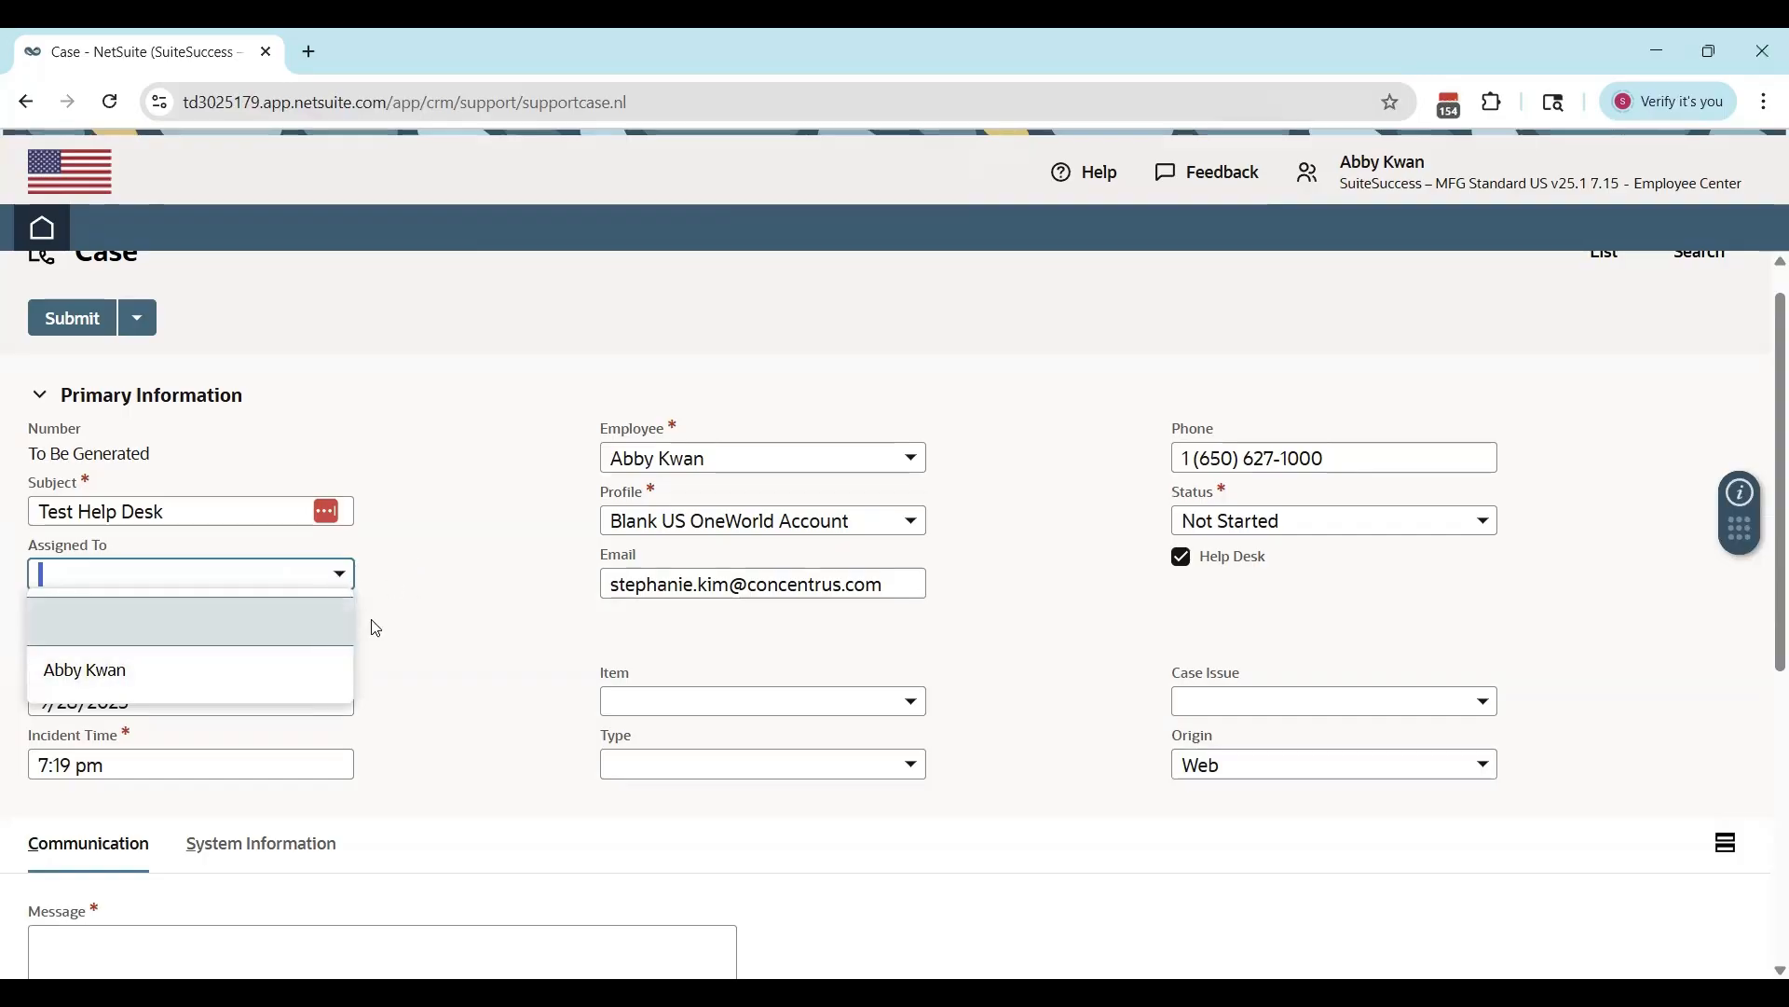
pyautogui.click(462, 524)
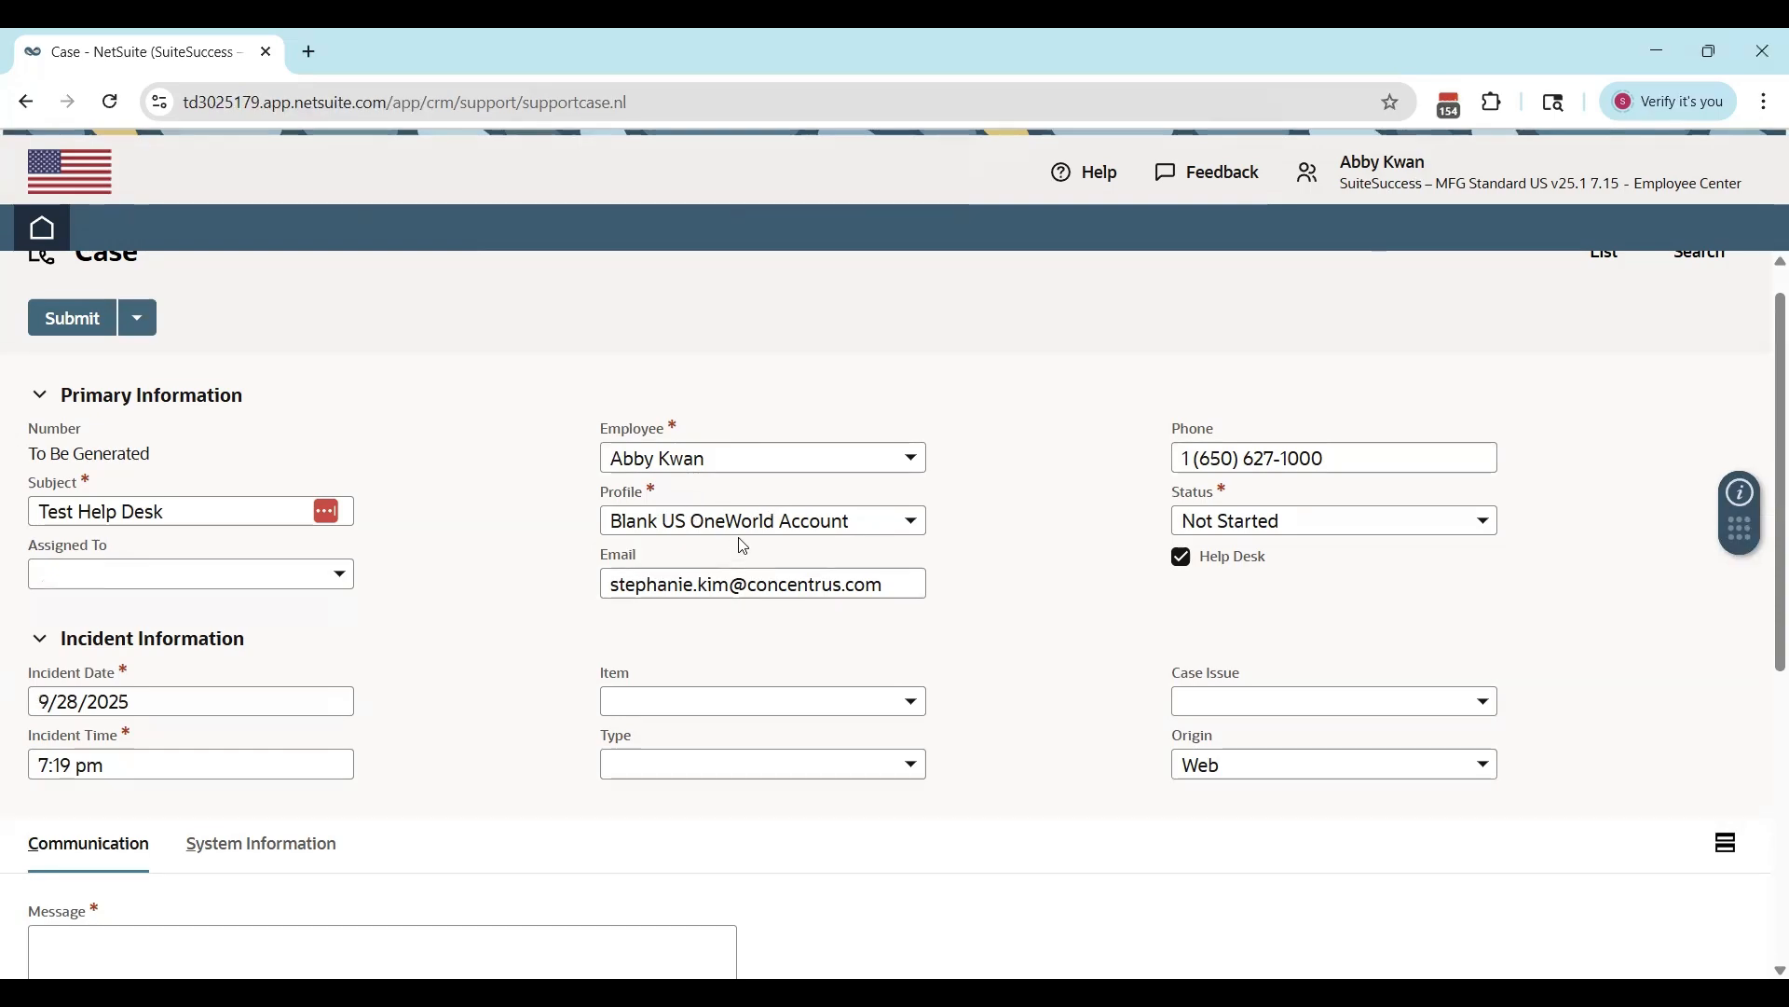
pyautogui.scroll(-1, 770, 558)
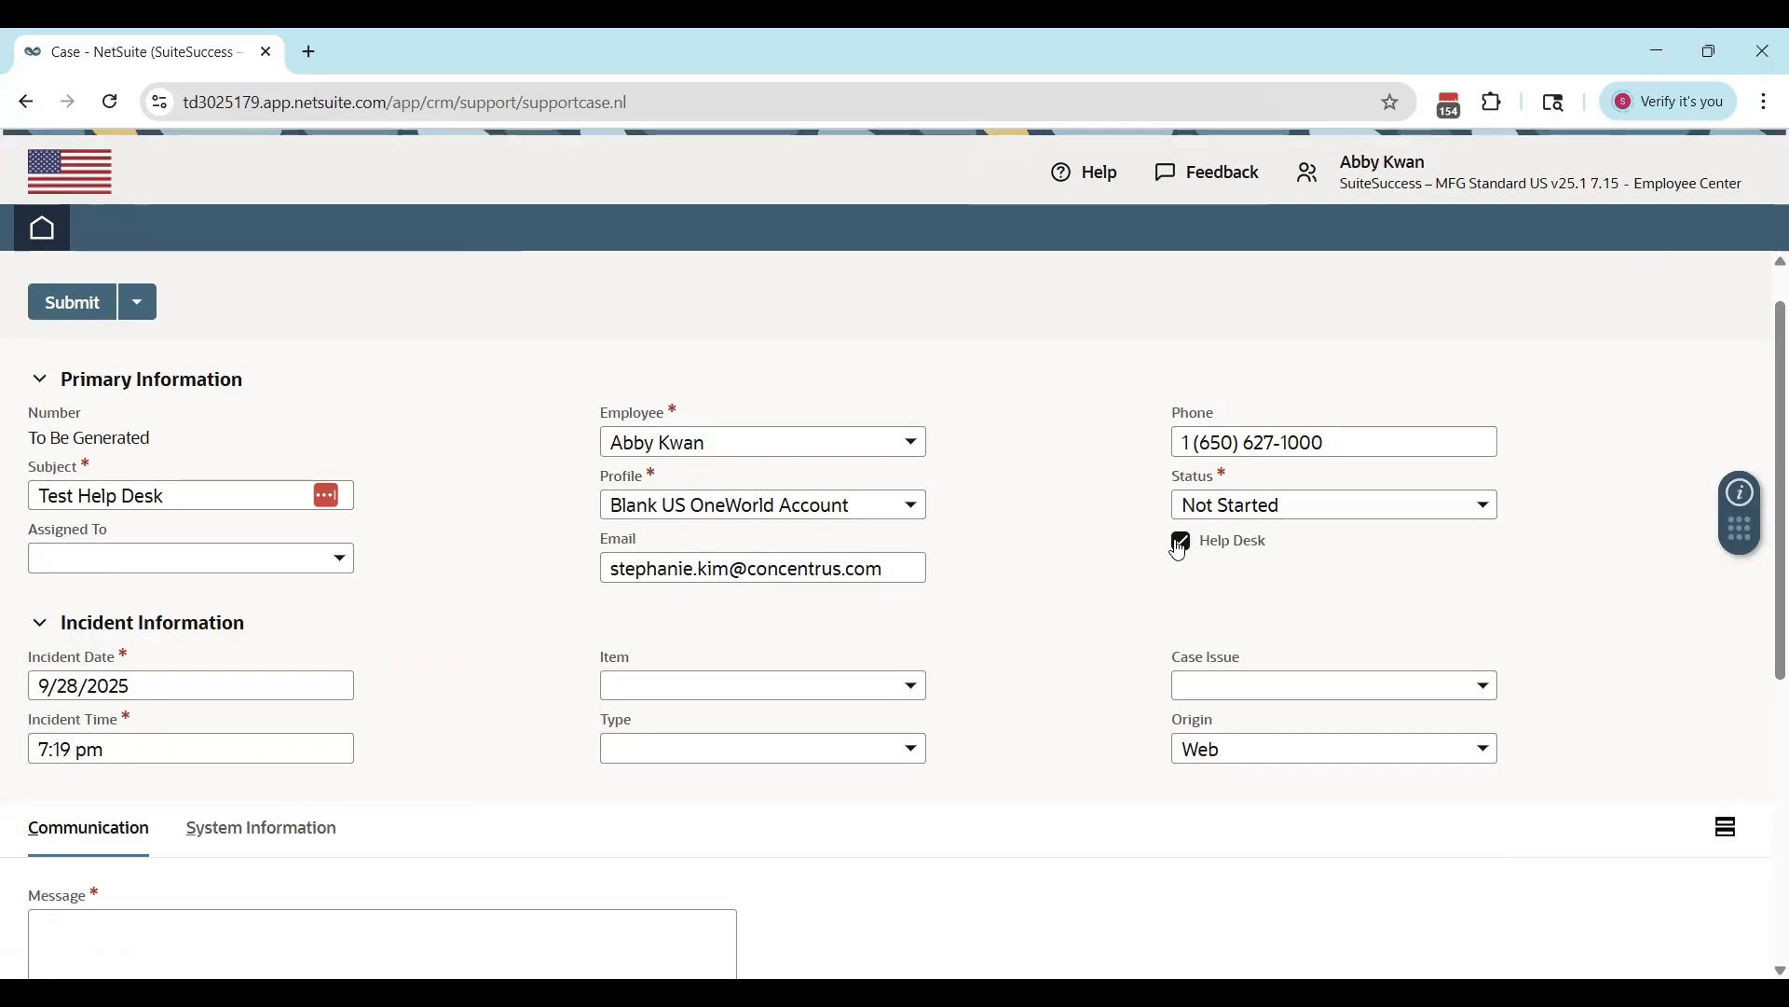
pyautogui.click(1270, 505)
pyautogui.scroll(-1, 1334, 652)
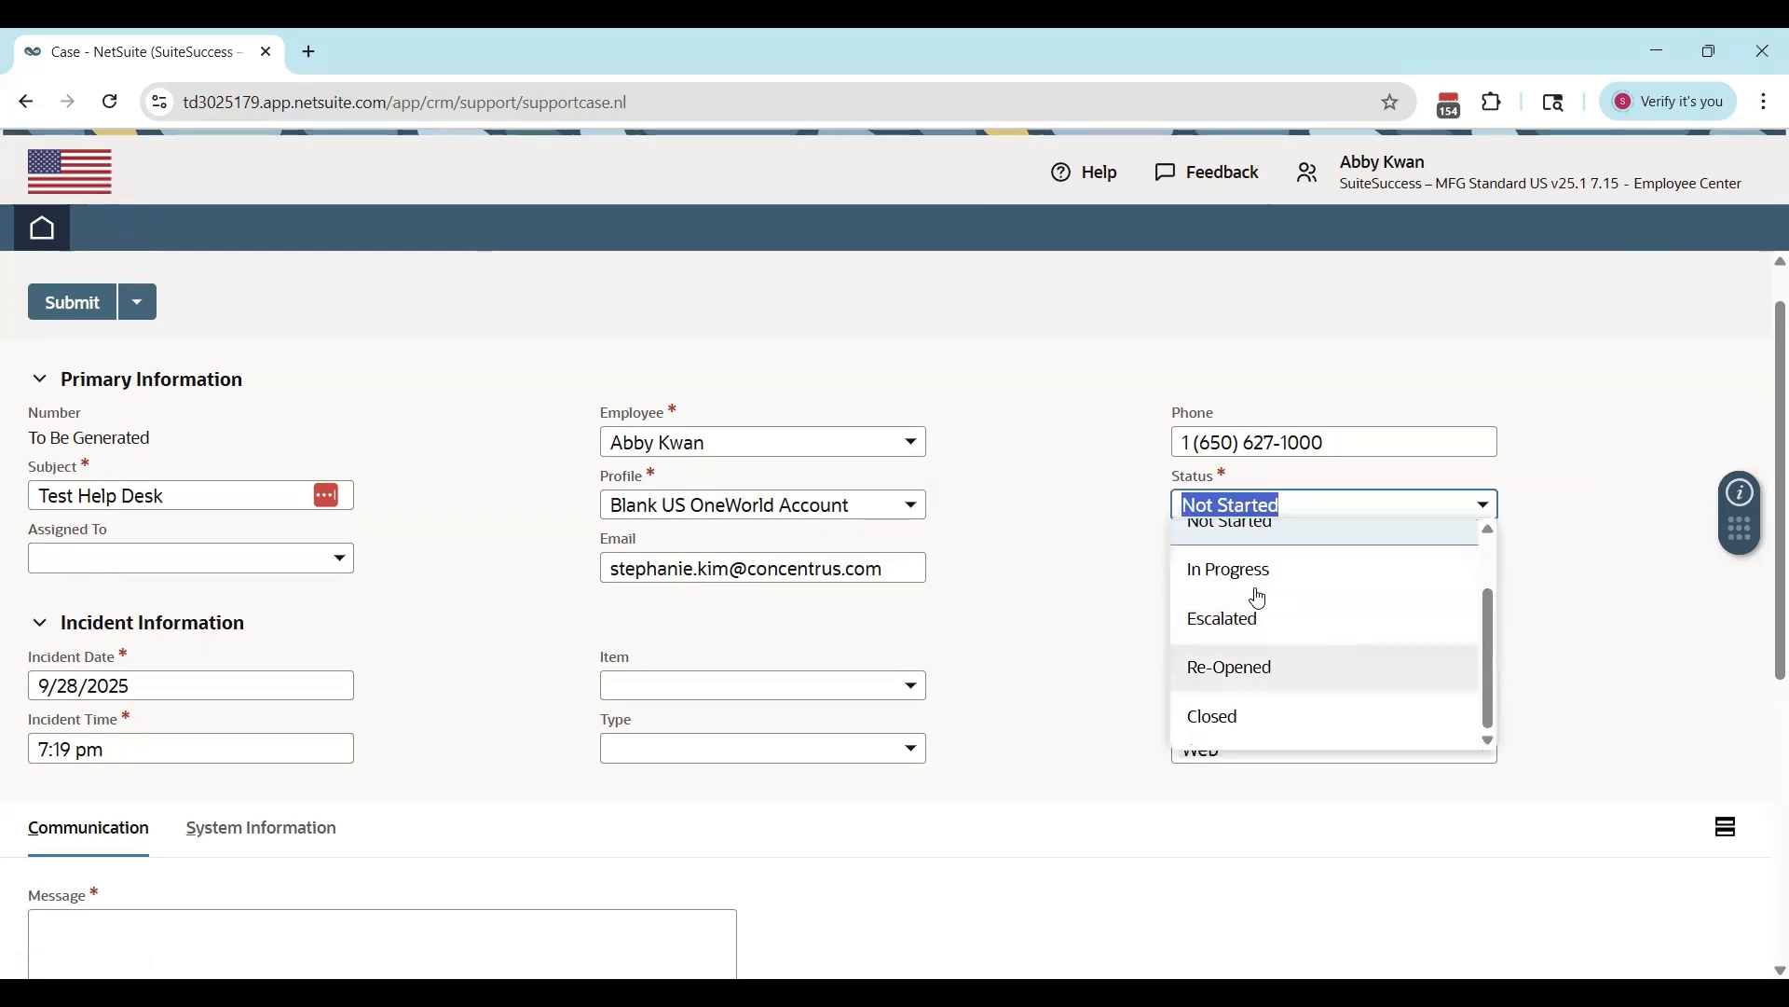
pyautogui.click(1070, 547)
pyautogui.scroll(-1, 429, 727)
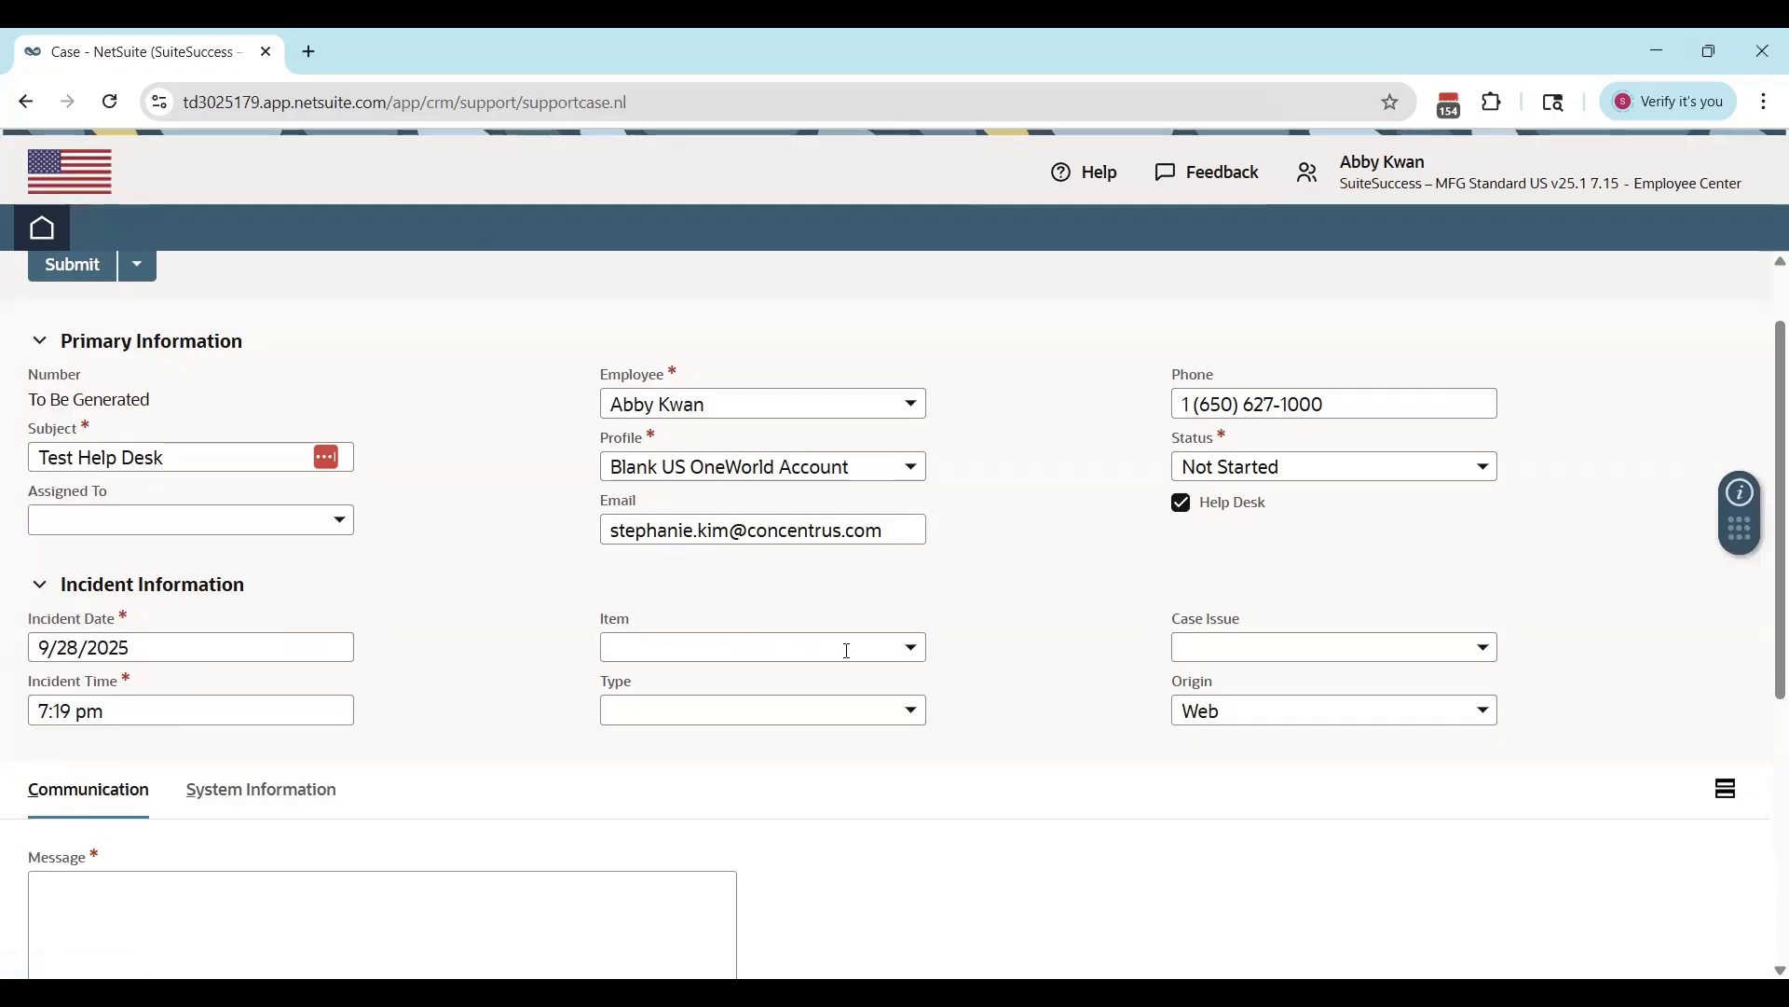
# Step: Set the new case's incident type to Problem
pyautogui.click(696, 718)
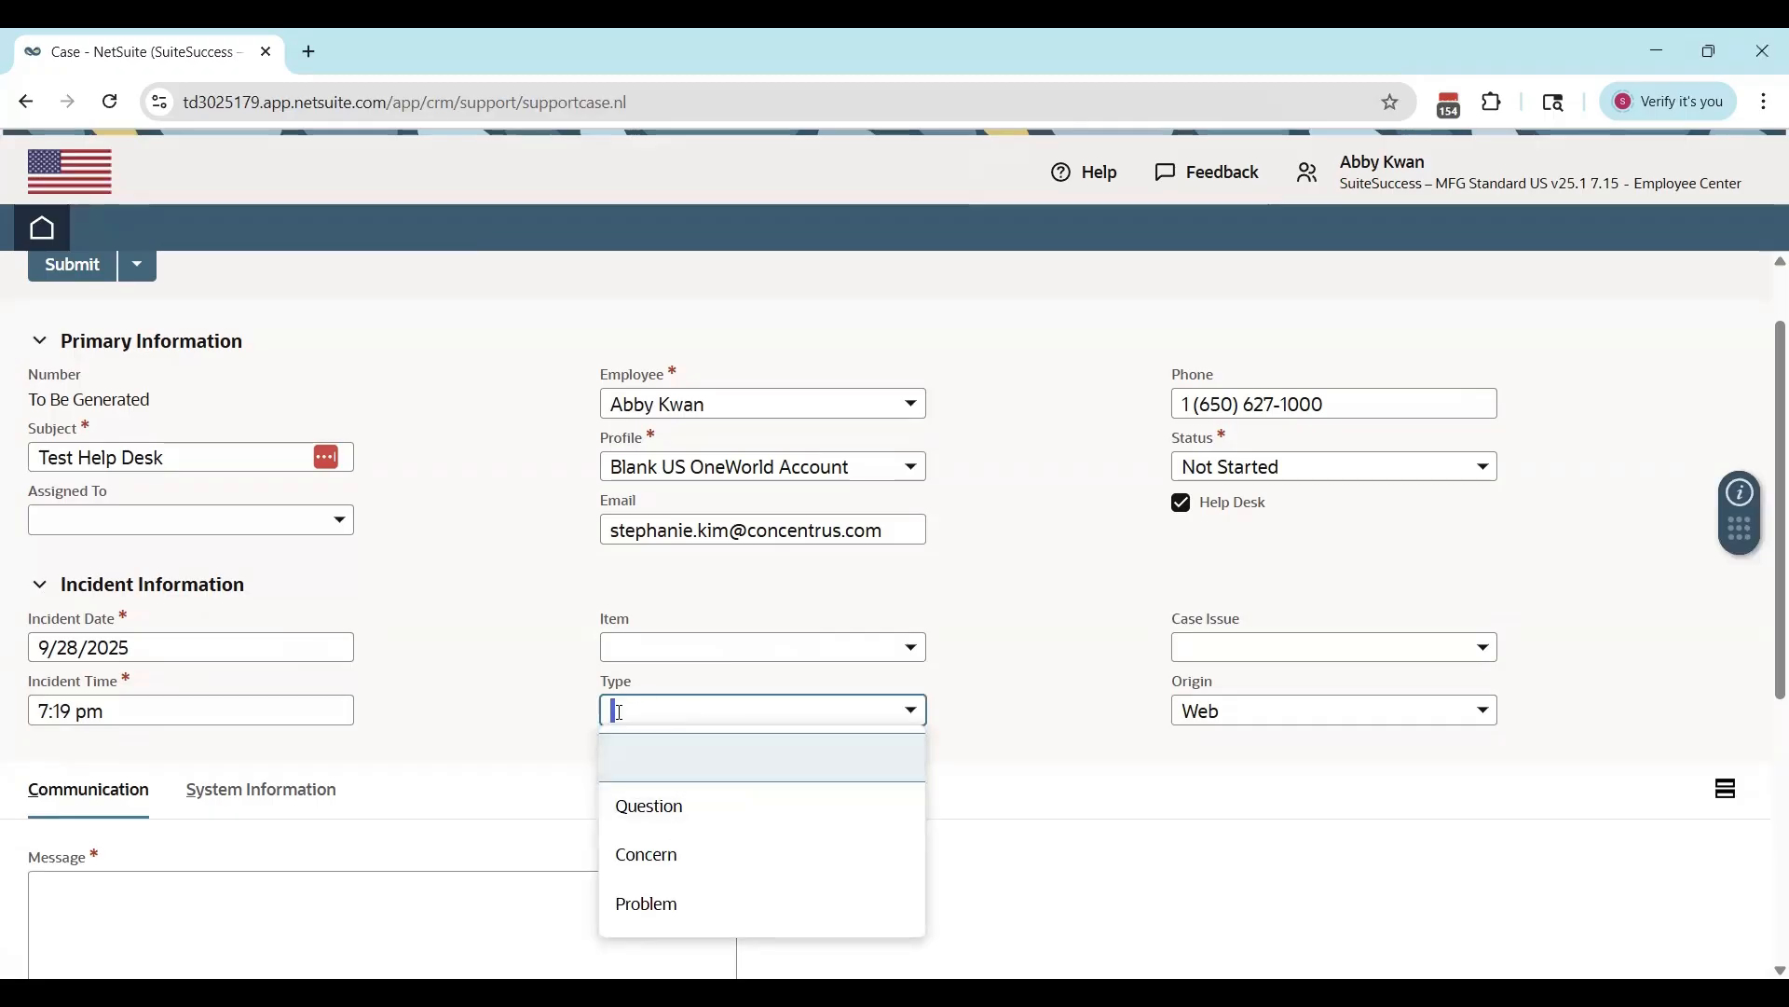
pyautogui.click(695, 912)
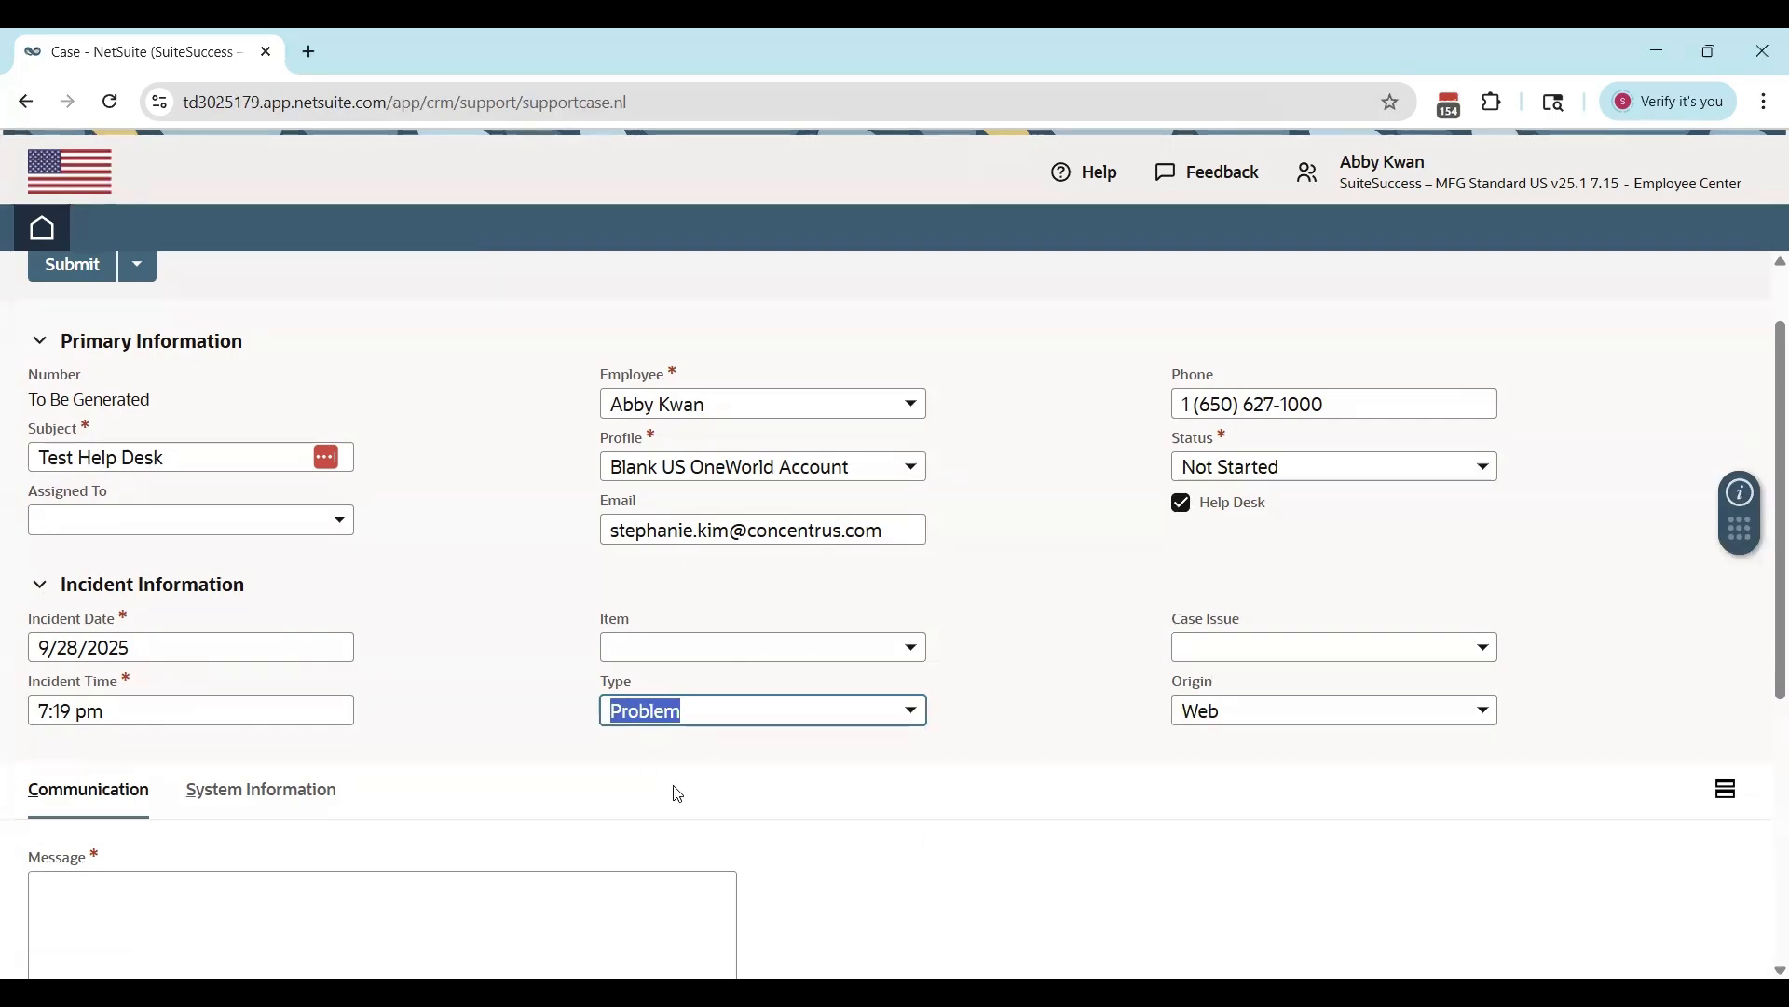
pyautogui.click(1007, 717)
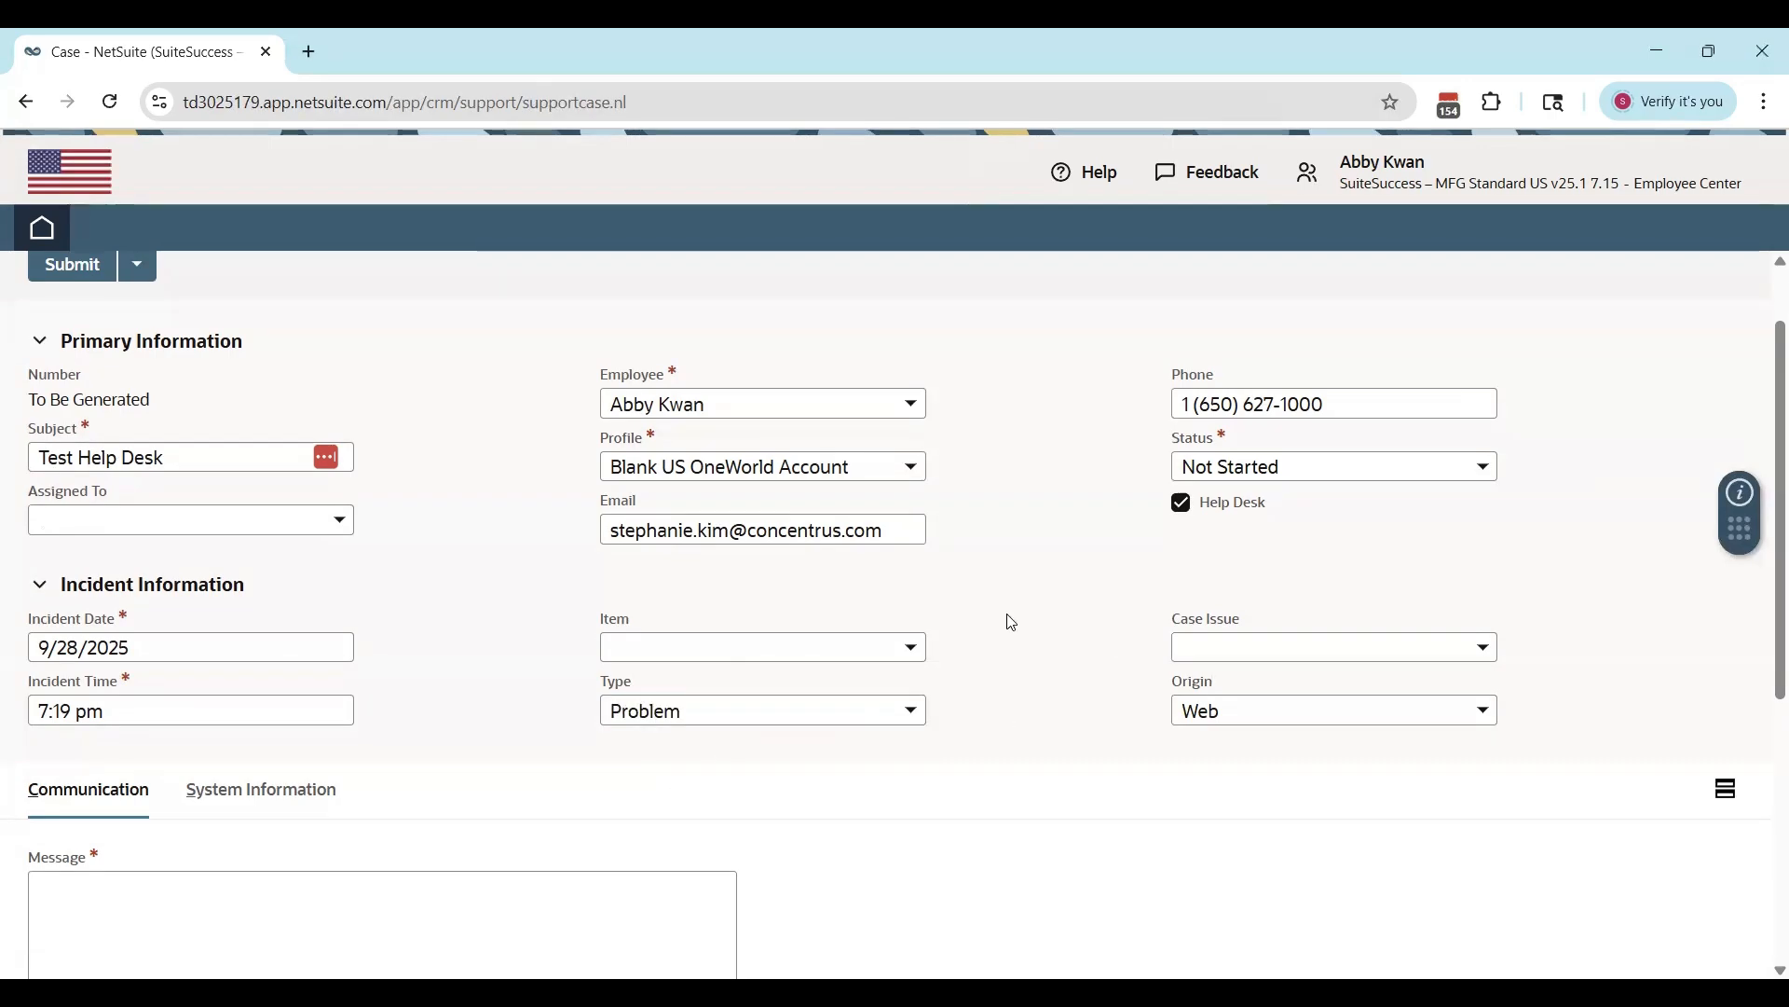
pyautogui.scroll(-1, 1096, 663)
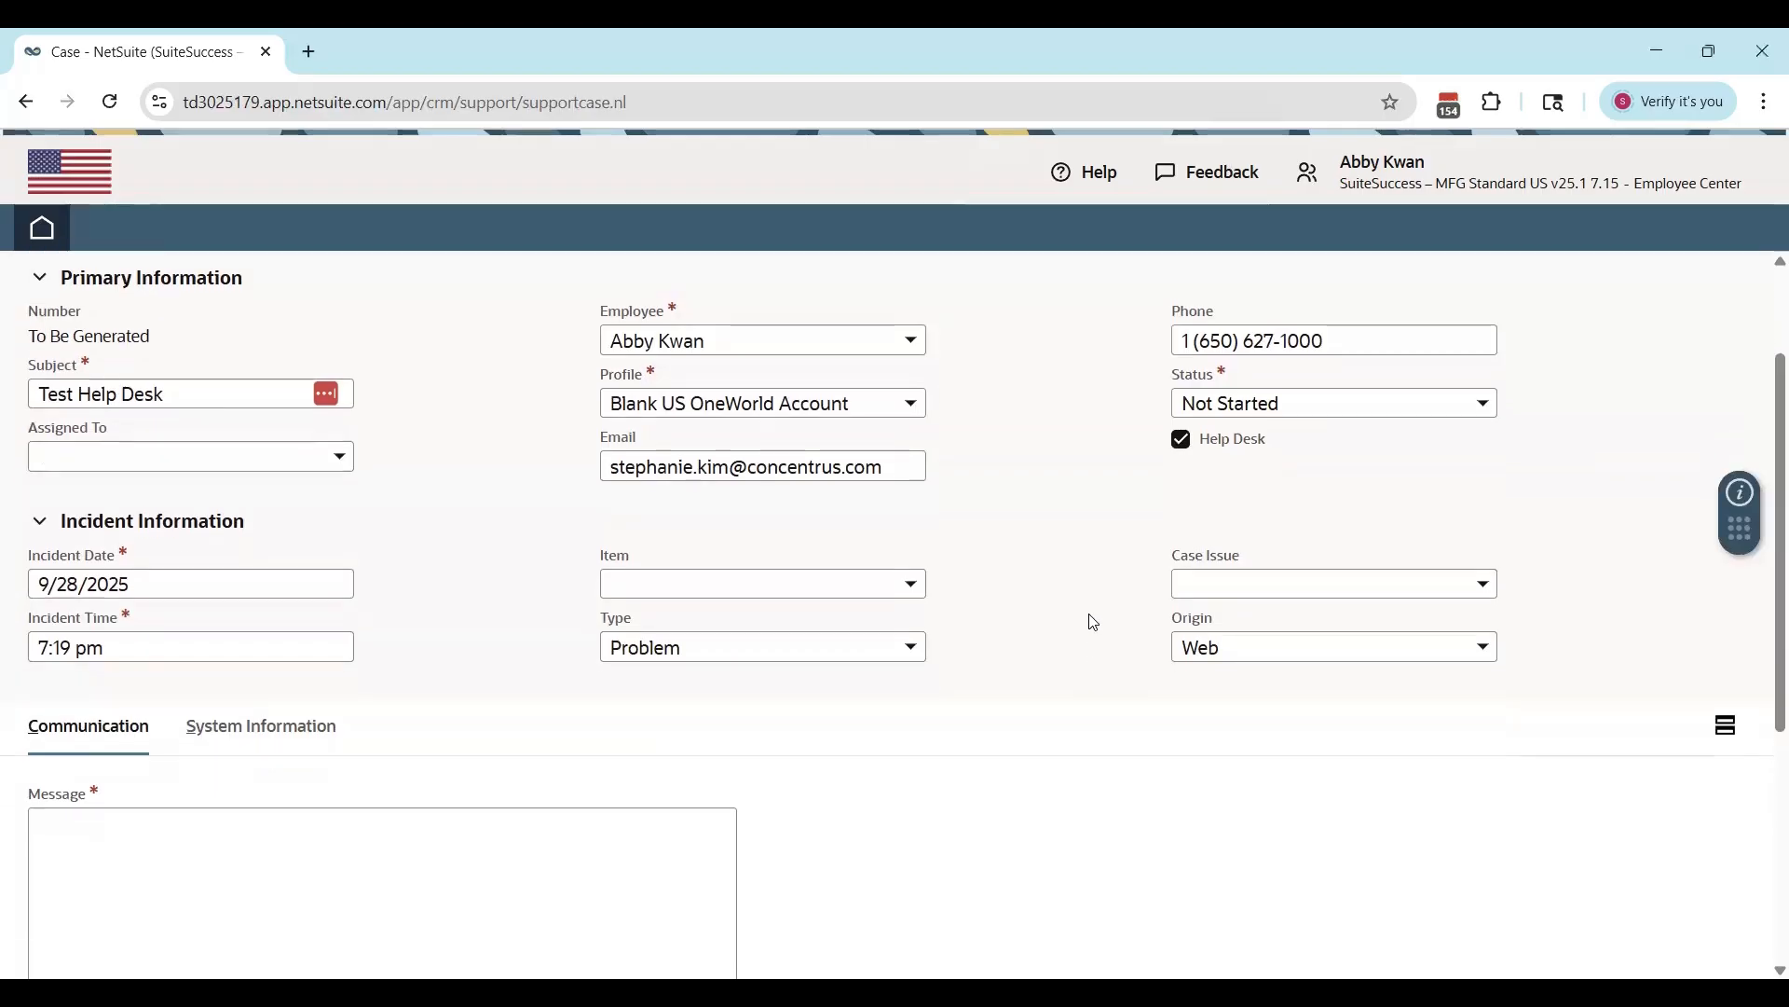
# Step: Look through the available Case Issue and Origin options on the new case
pyautogui.click(1234, 585)
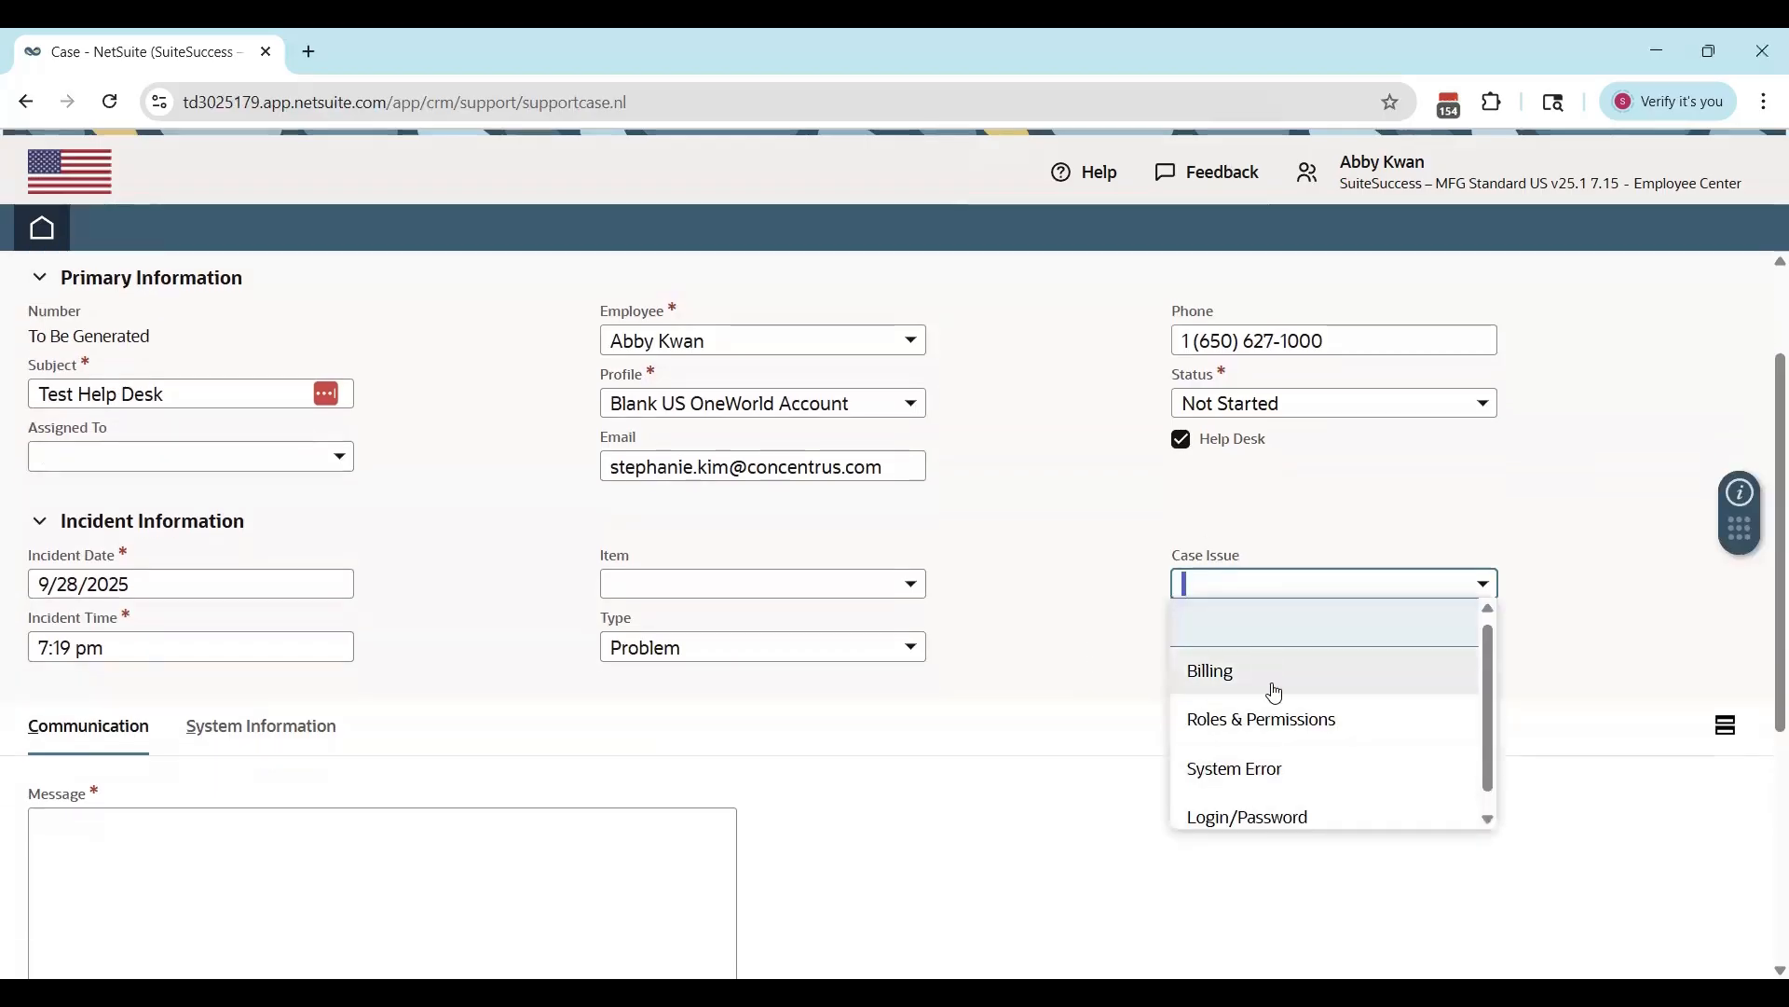
pyautogui.click(1116, 579)
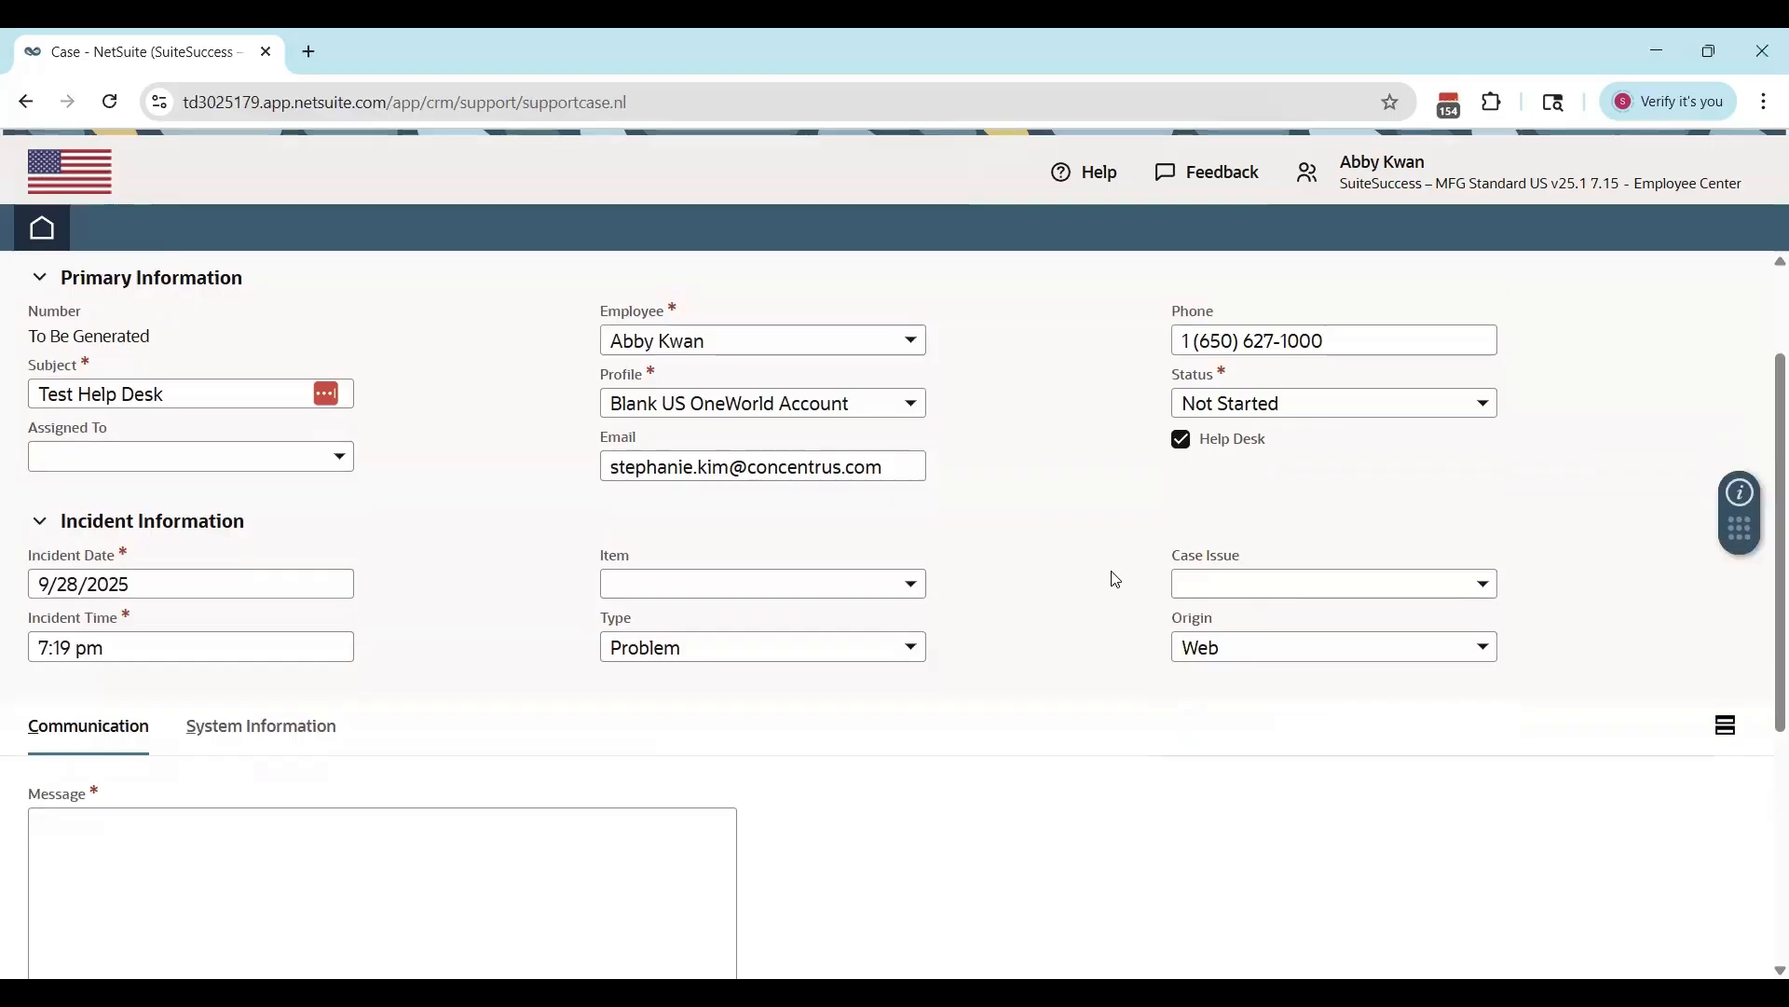
pyautogui.click(1223, 650)
pyautogui.click(1093, 663)
# Step: Set the new case's issue to Login/Password
pyautogui.scroll(-4, 807, 664)
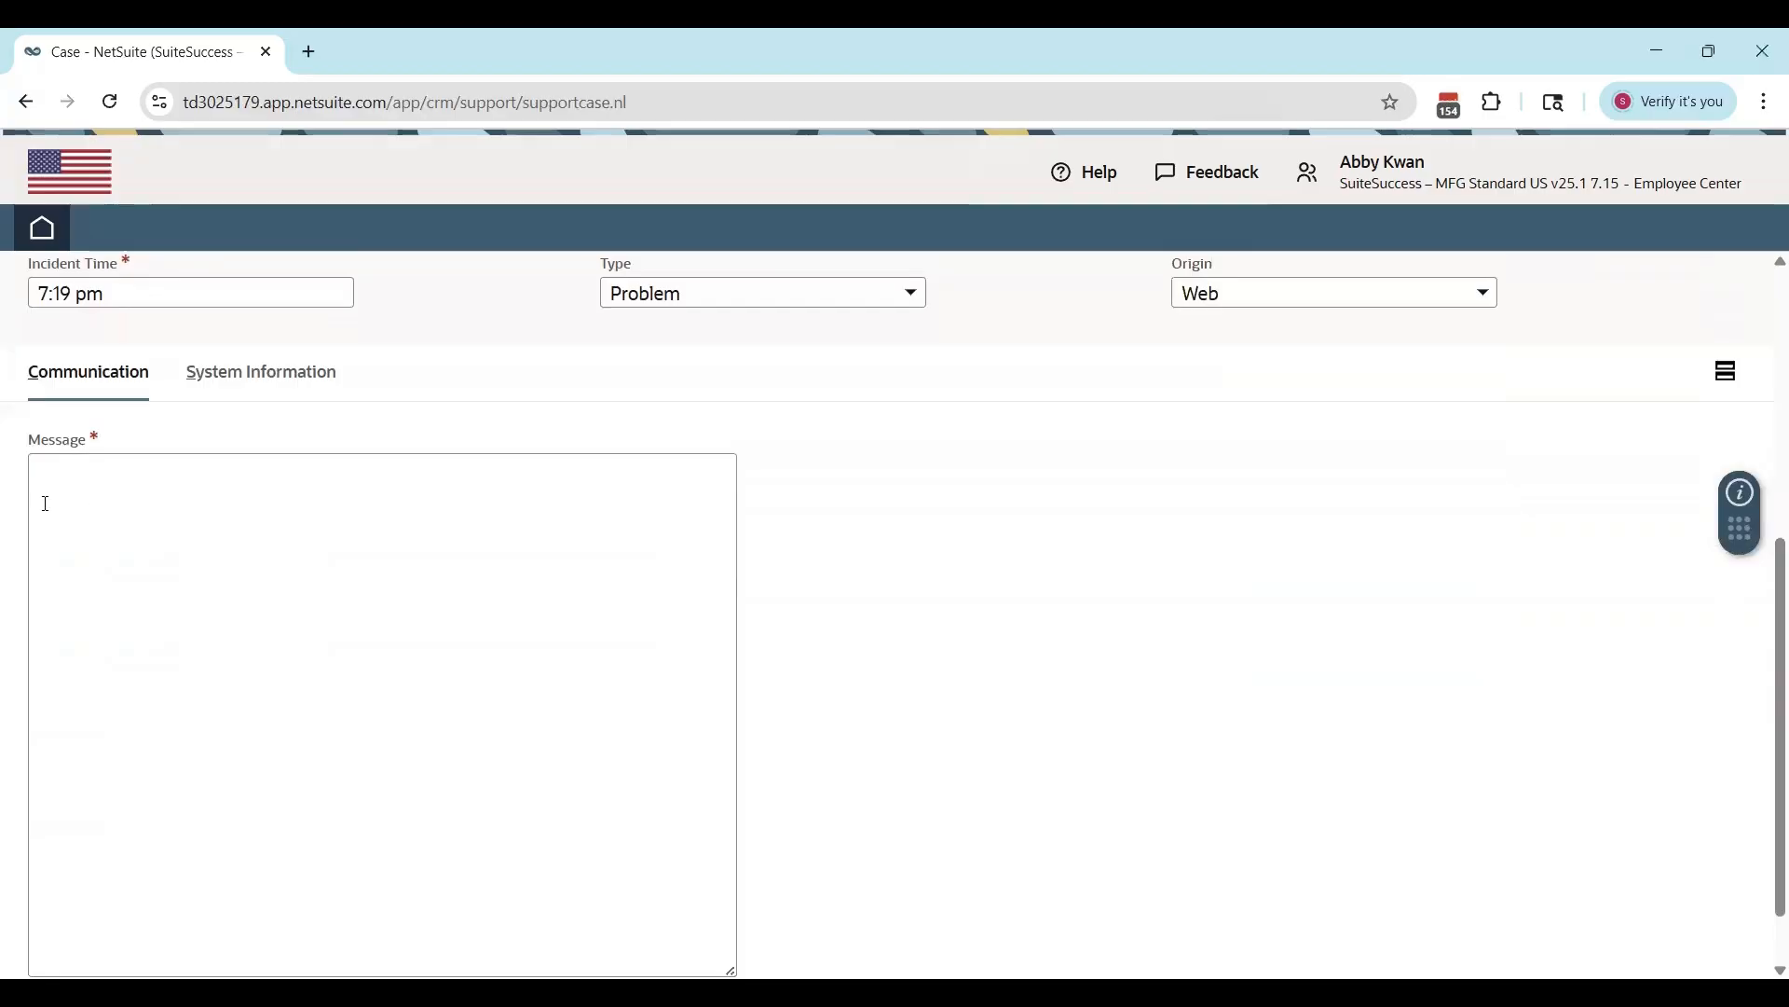
pyautogui.click(312, 518)
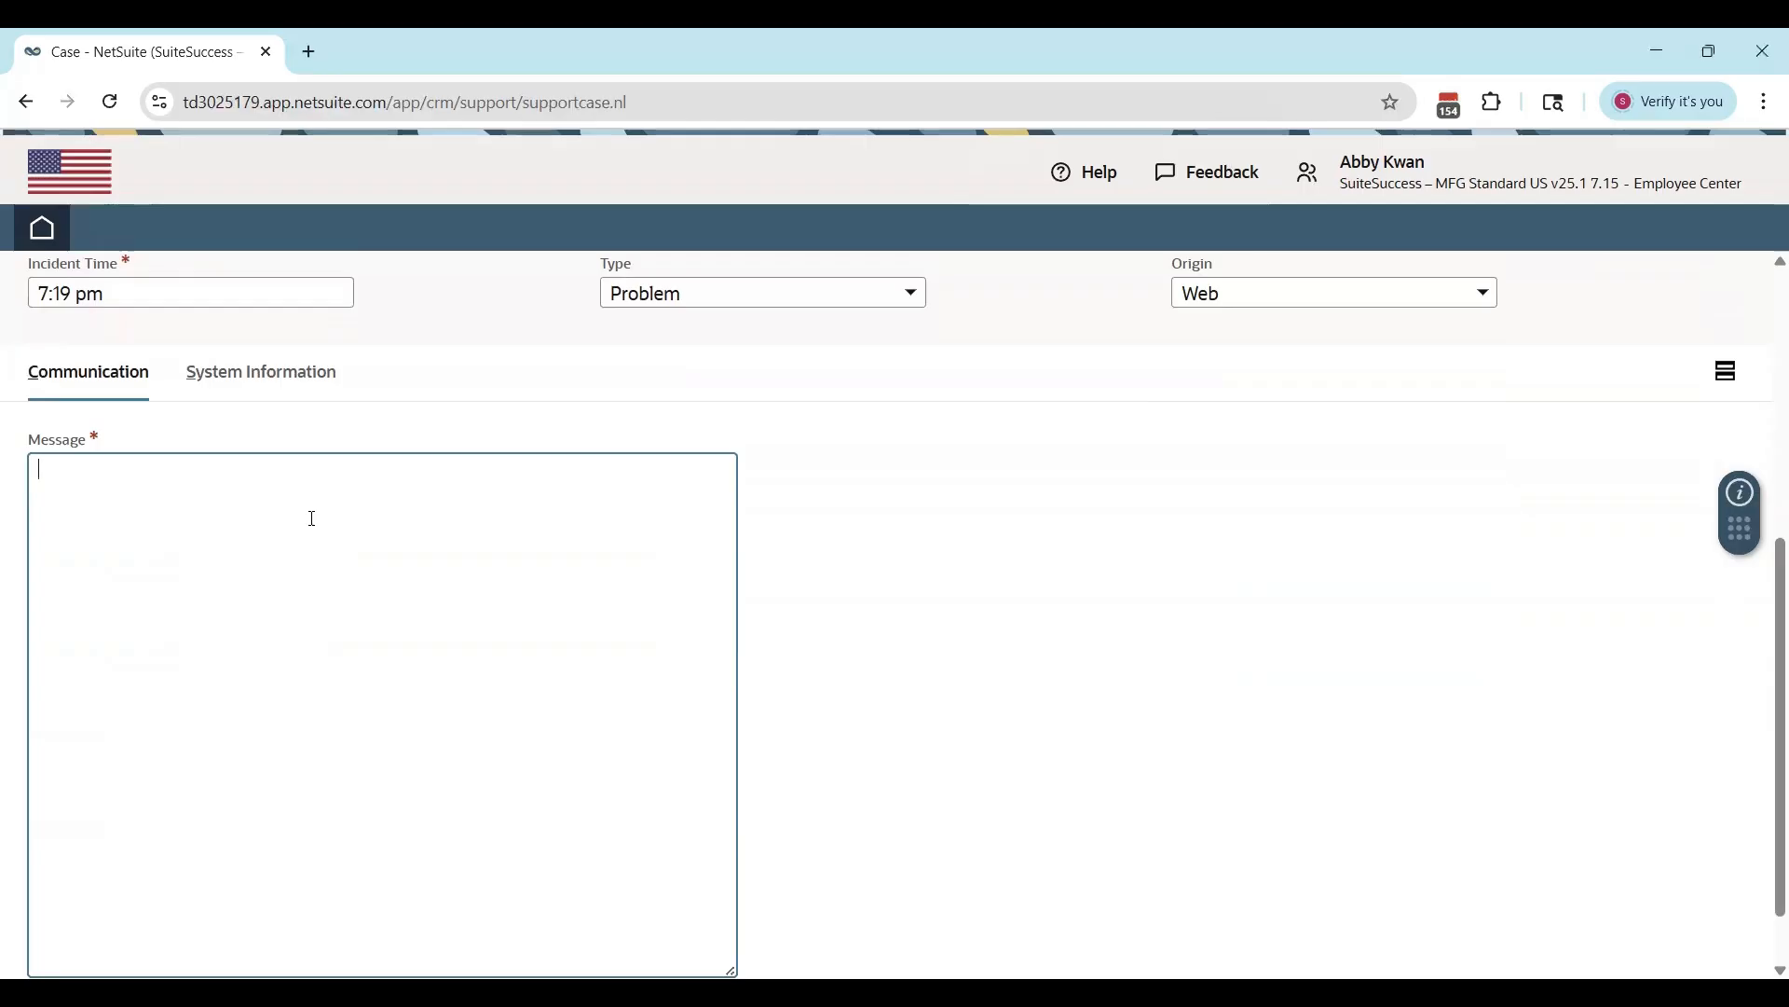
pyautogui.scroll(3, 1233, 498)
pyautogui.click(1205, 432)
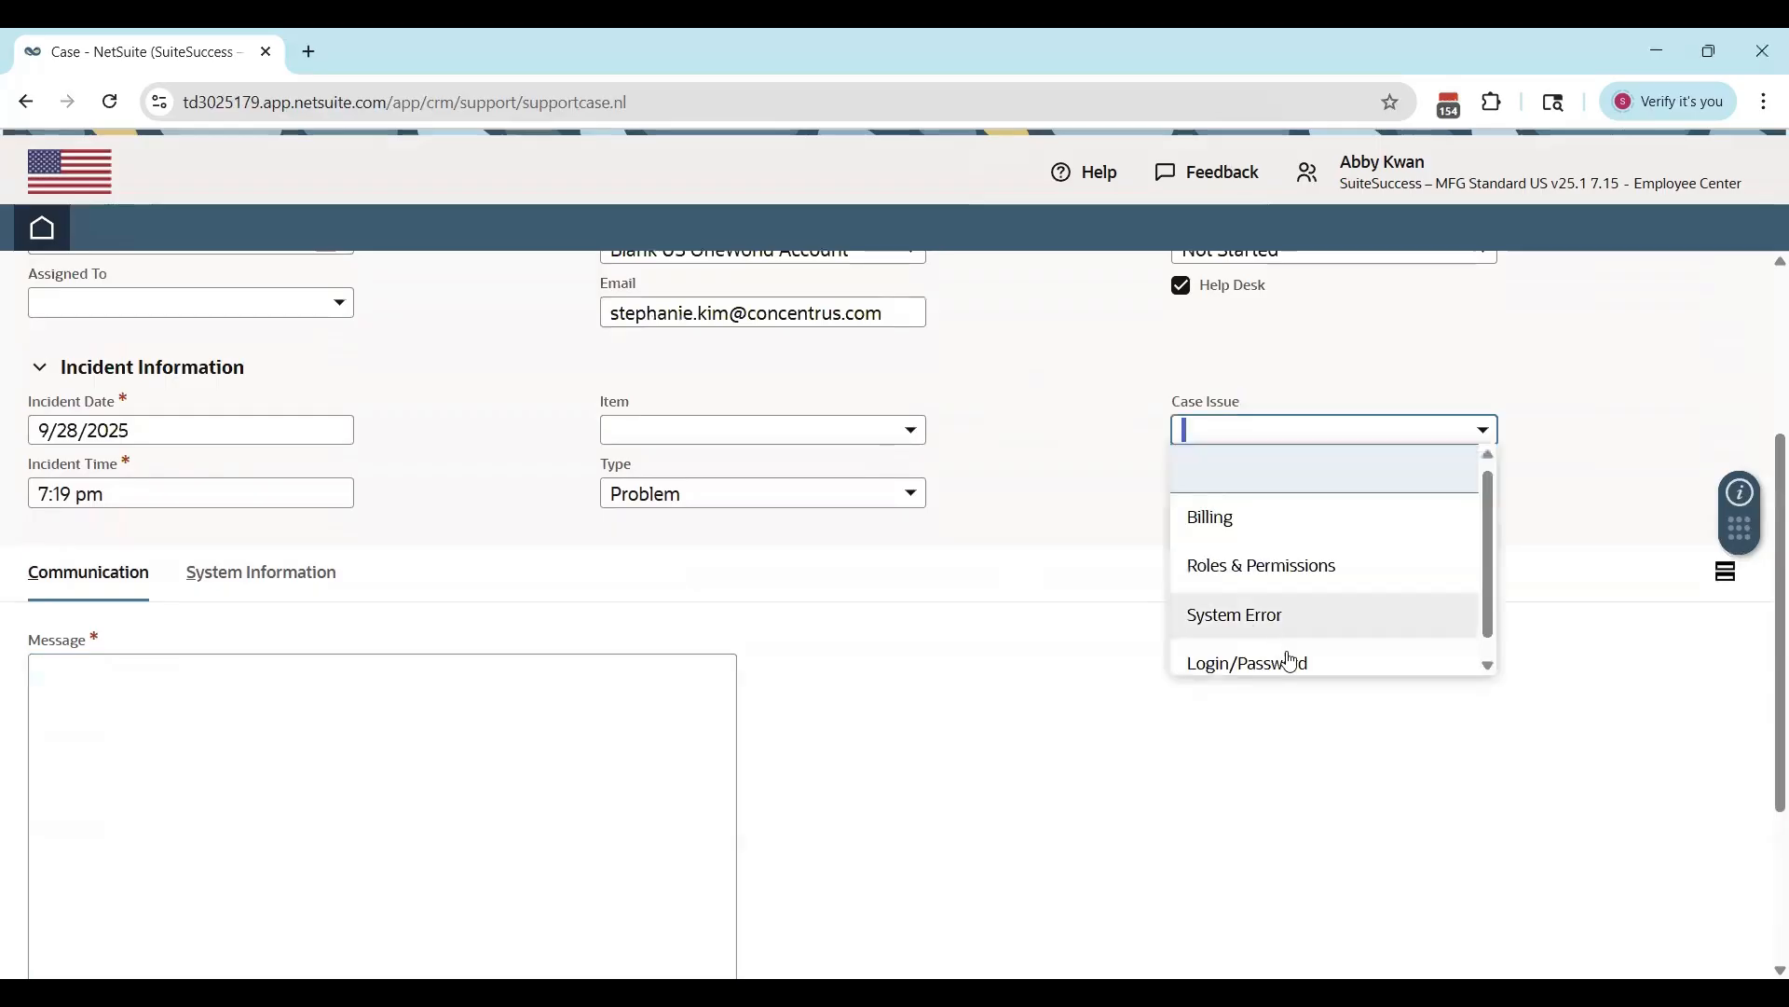
pyautogui.click(1289, 661)
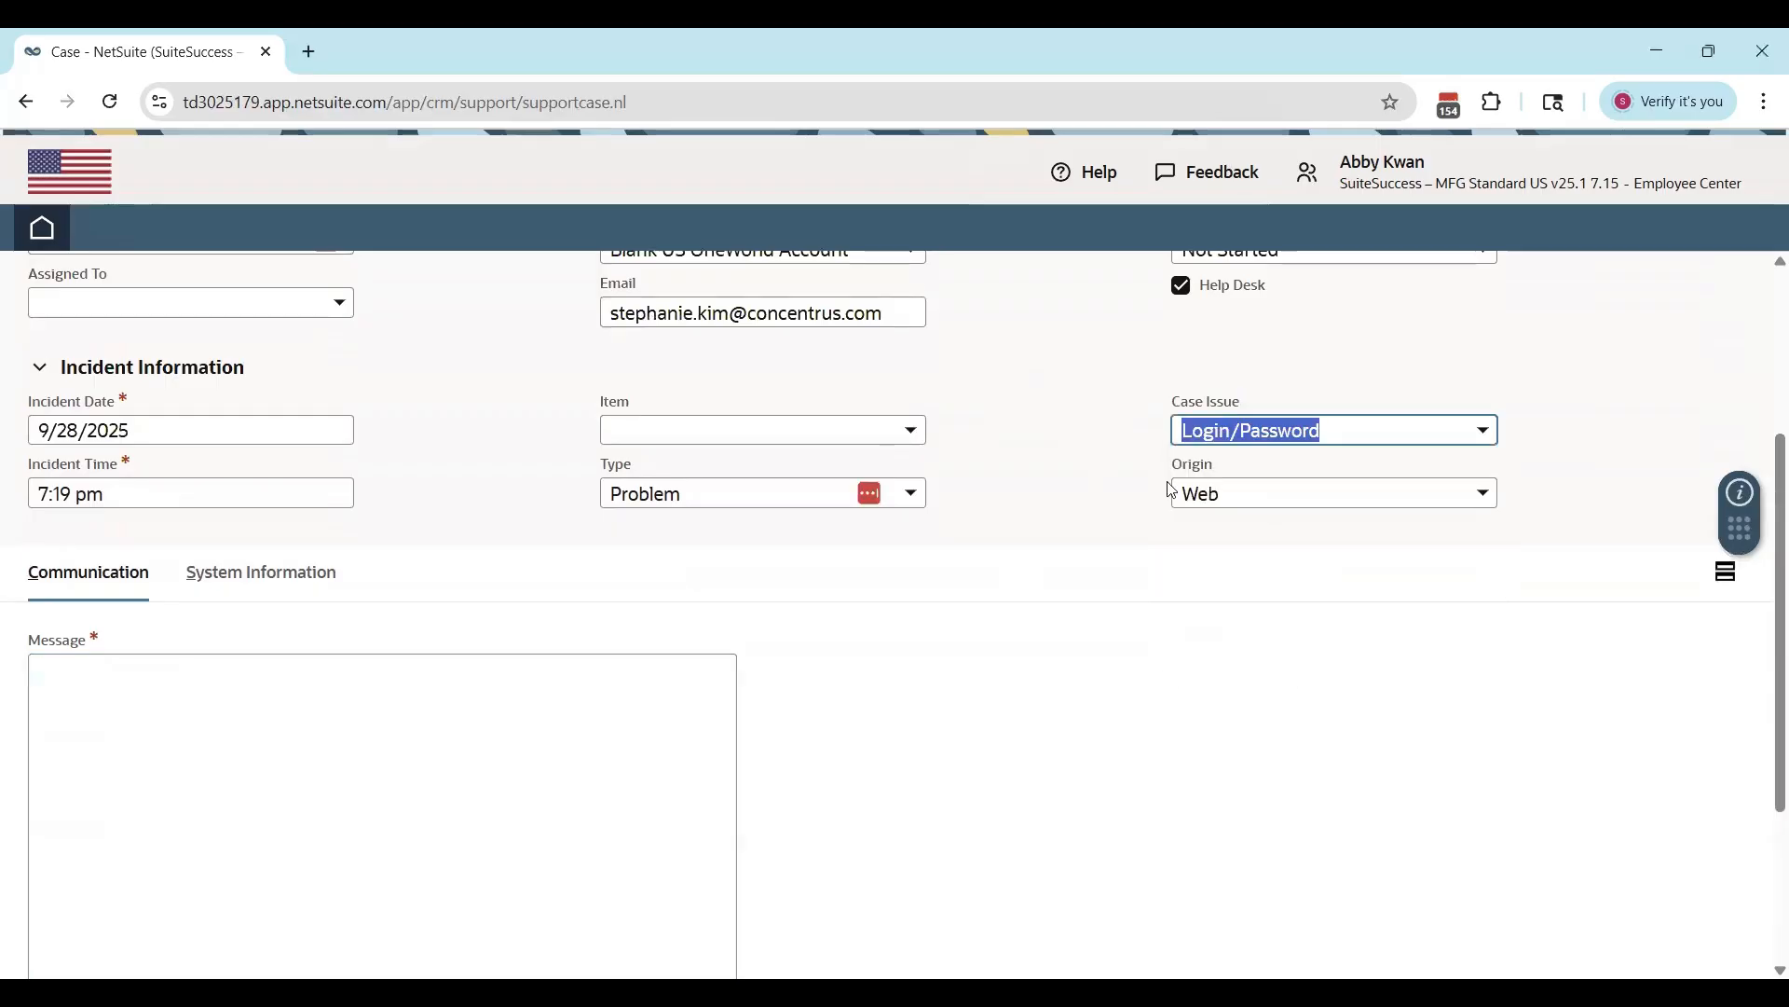
# Step: Enter the case message "Having login problems, need to reset password."
pyautogui.click(461, 833)
pyautogui.write('Having')
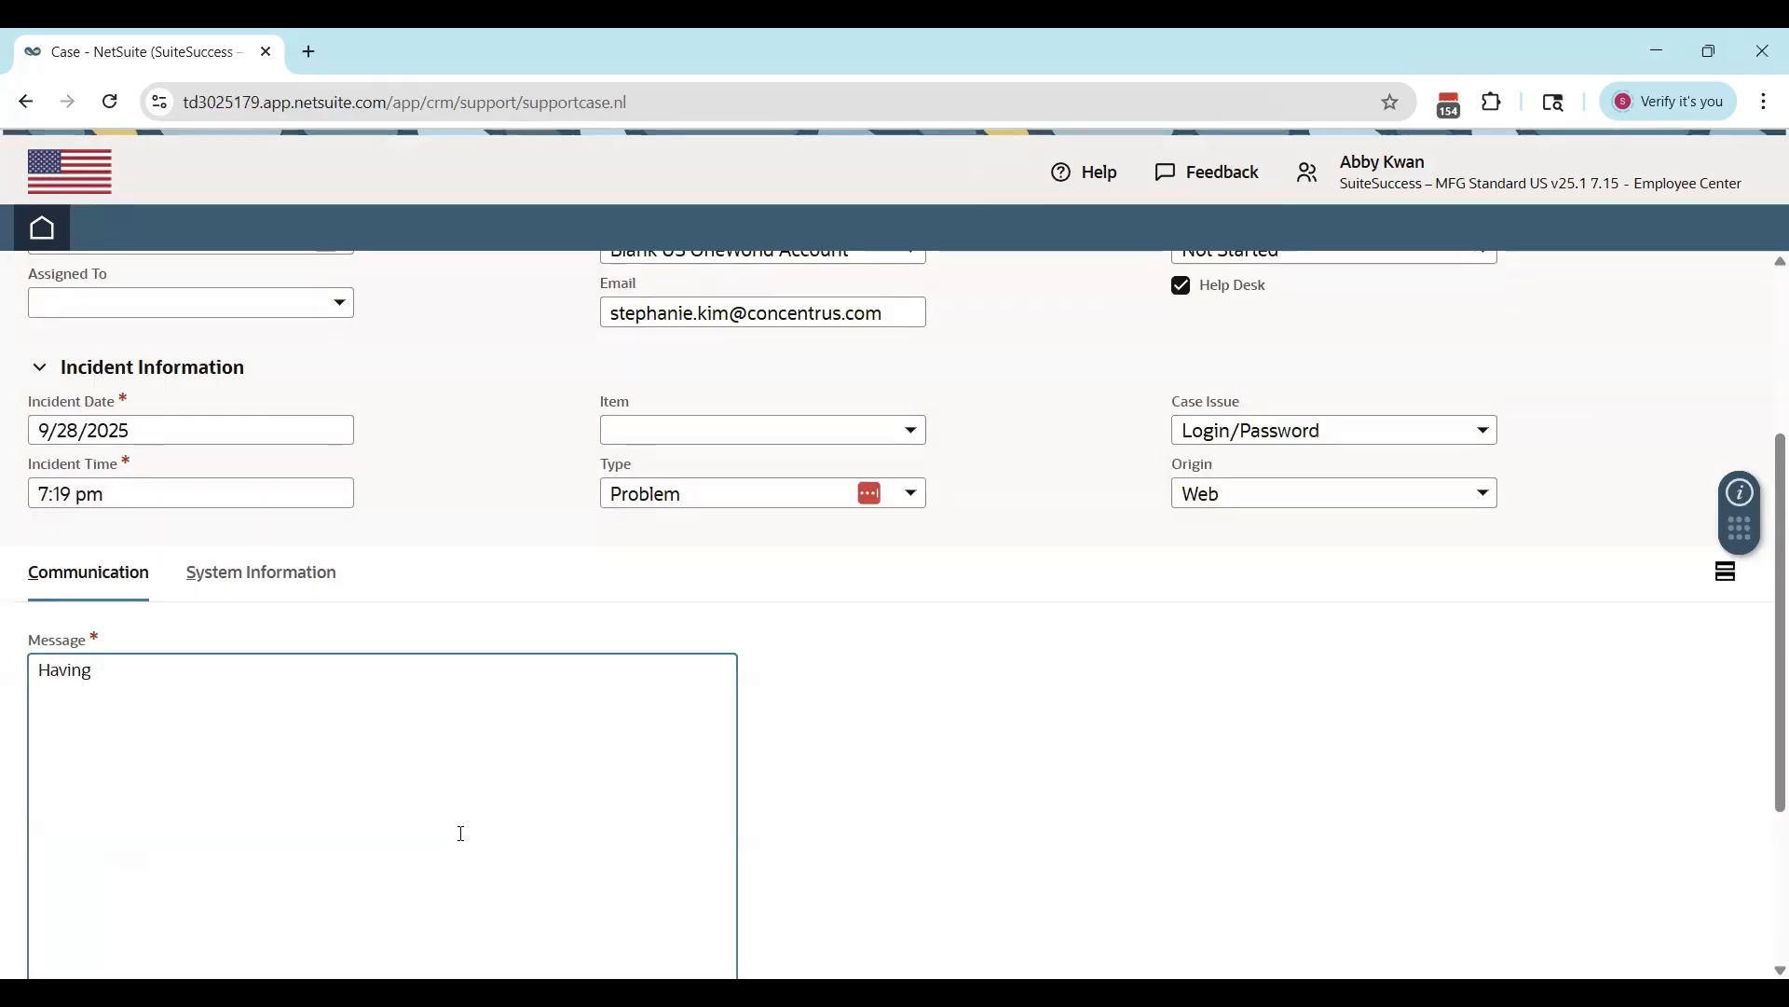
pyautogui.write(' login problems')
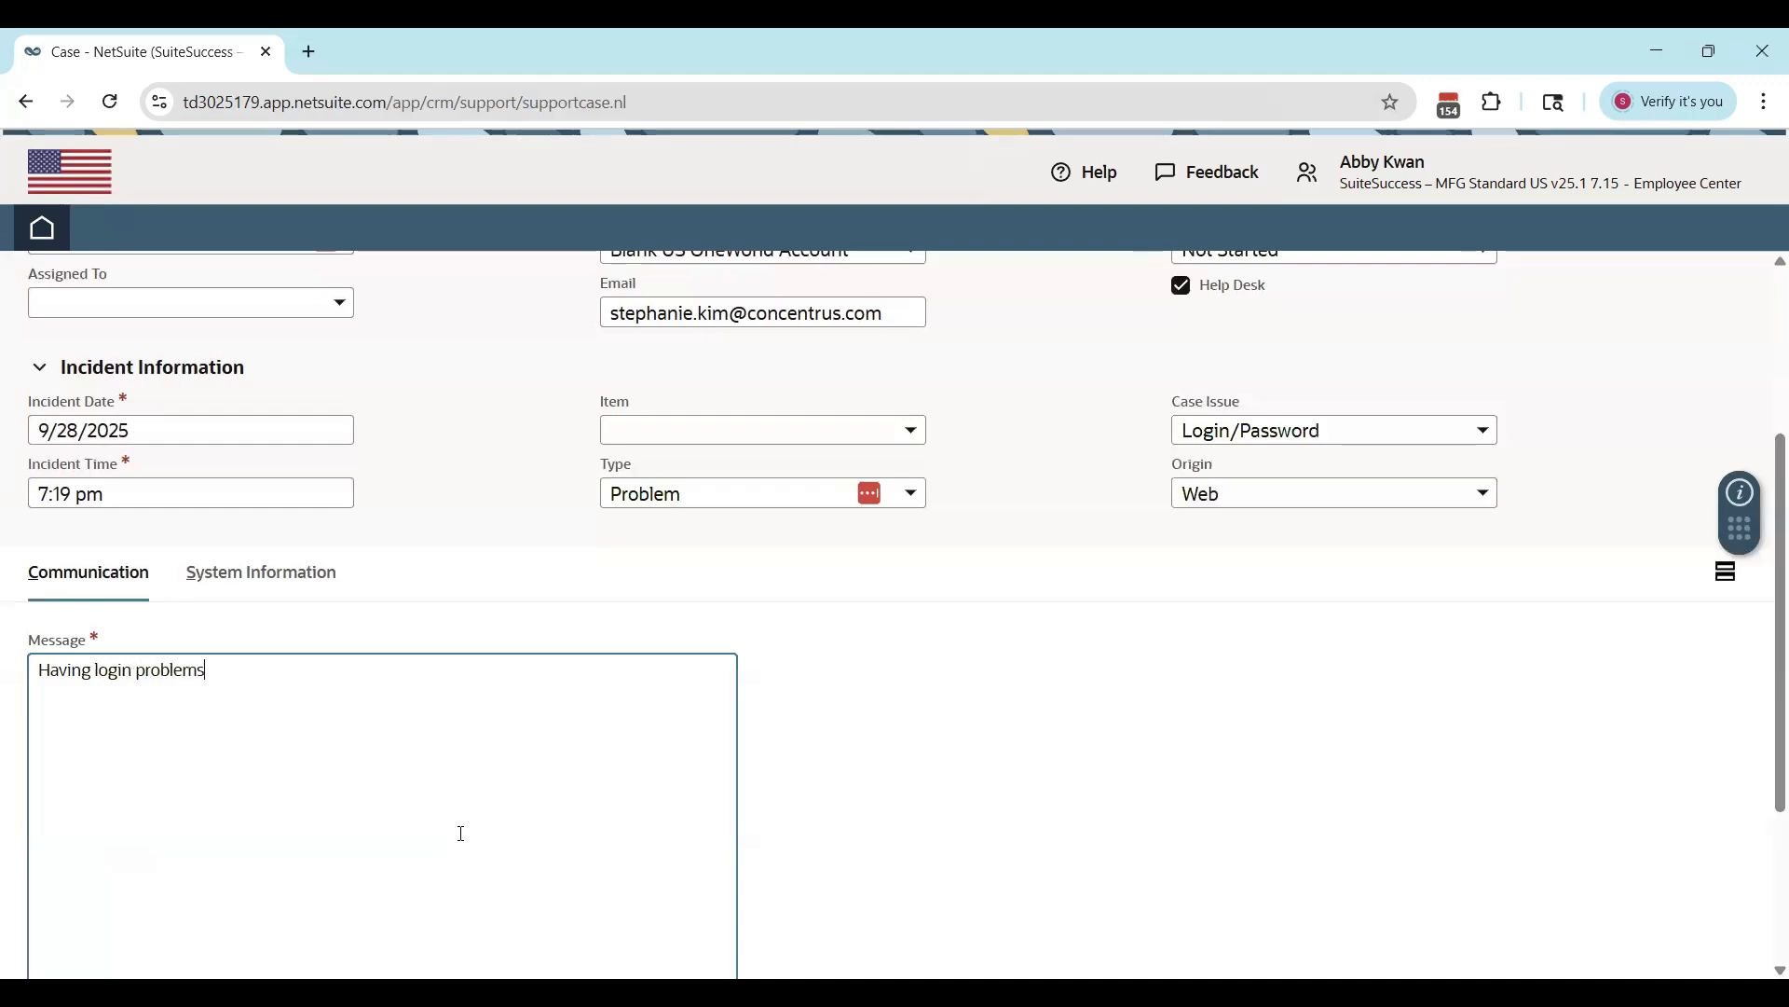
pyautogui.write(', need to reset pass')
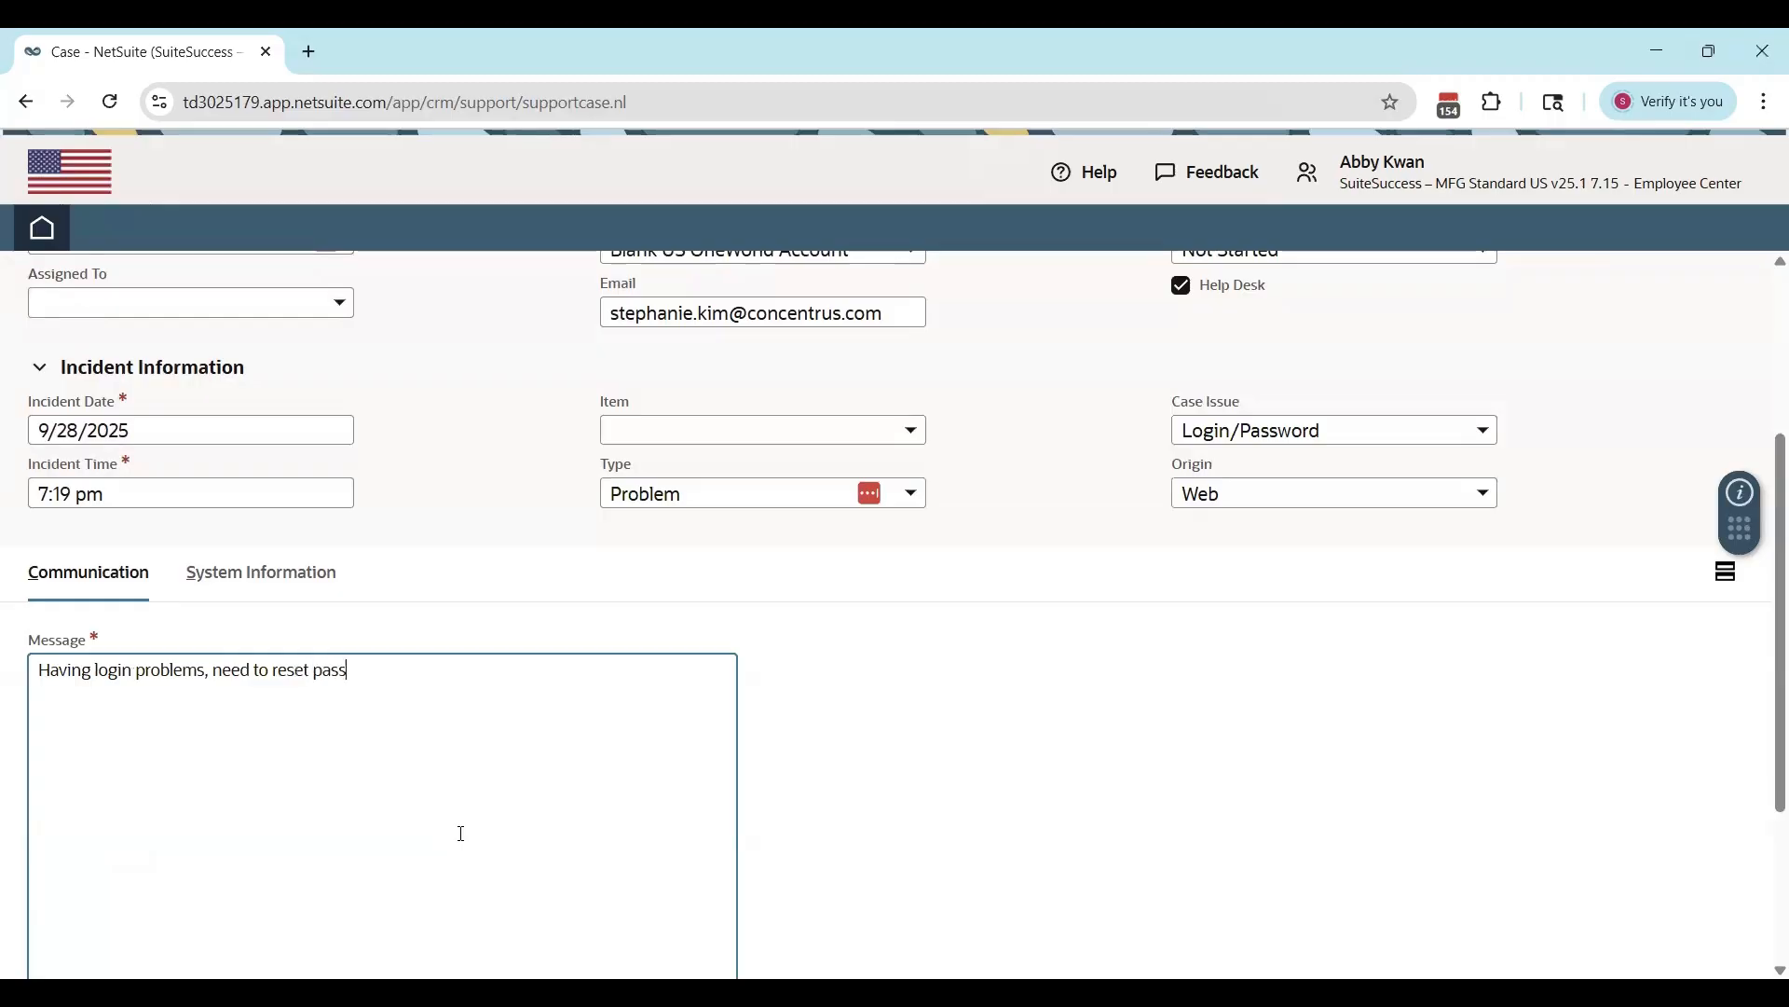
pyautogui.write('word.')
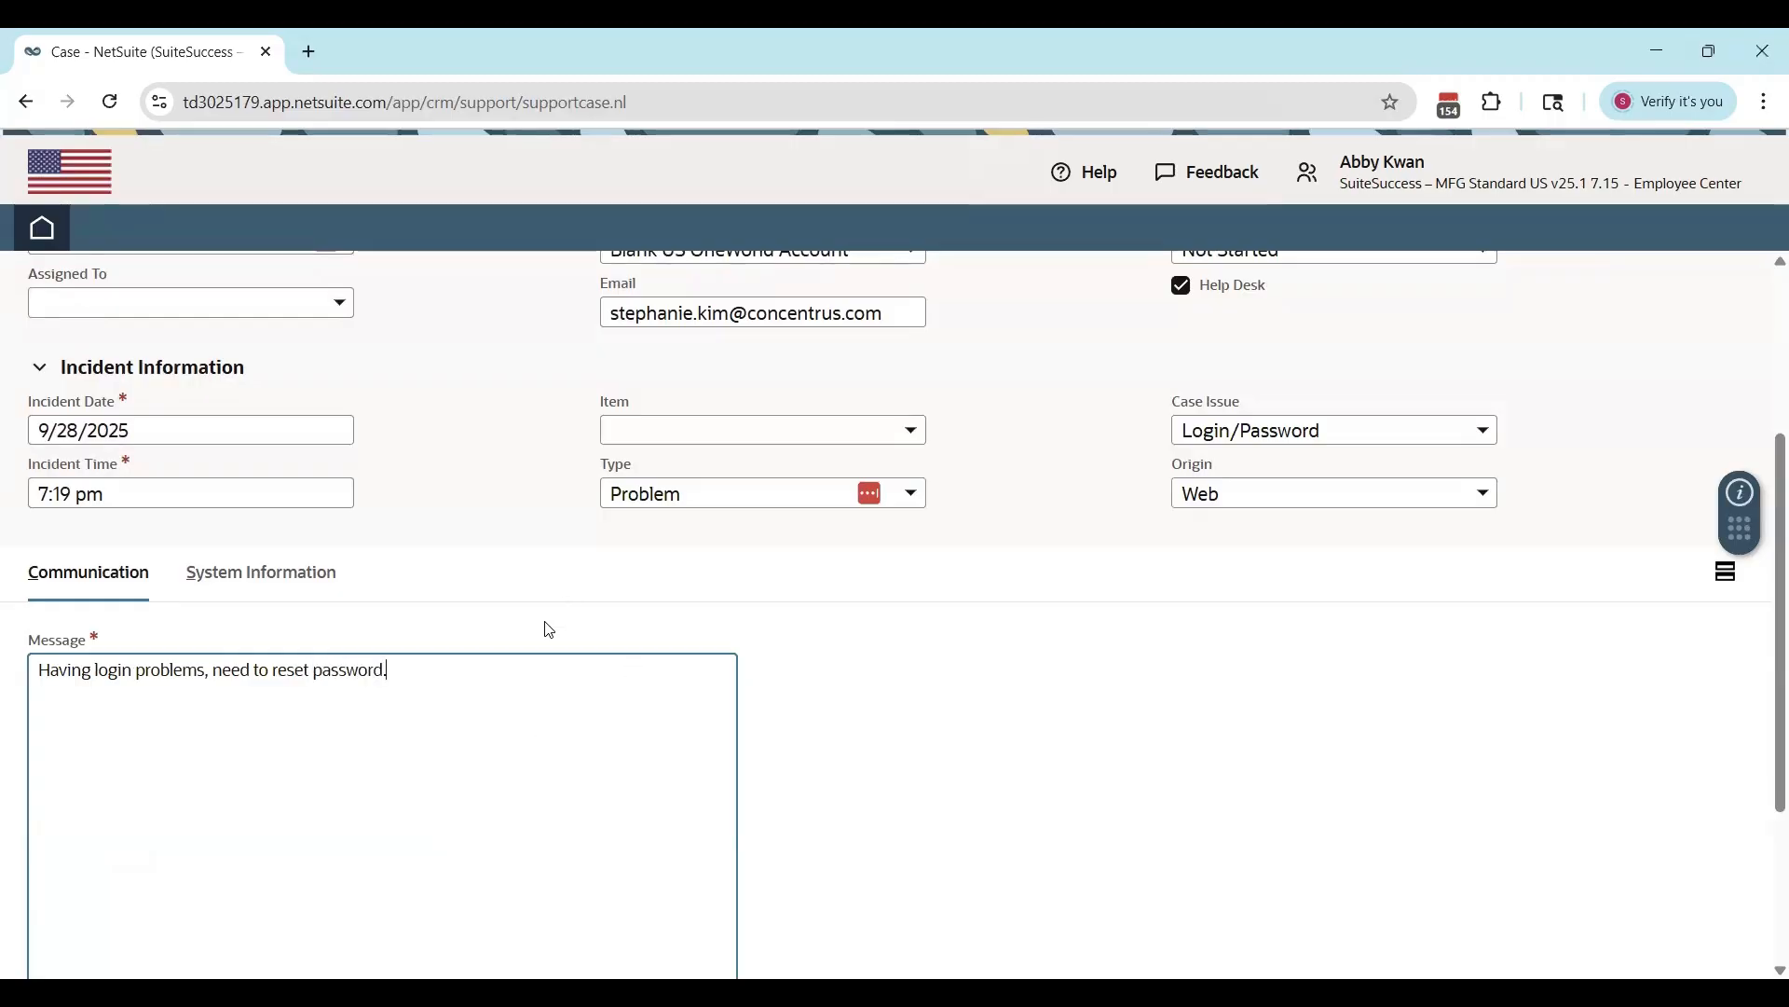
# Step: Submit the new case and open the Help Desk support cases list
pyautogui.scroll(-3, 547, 620)
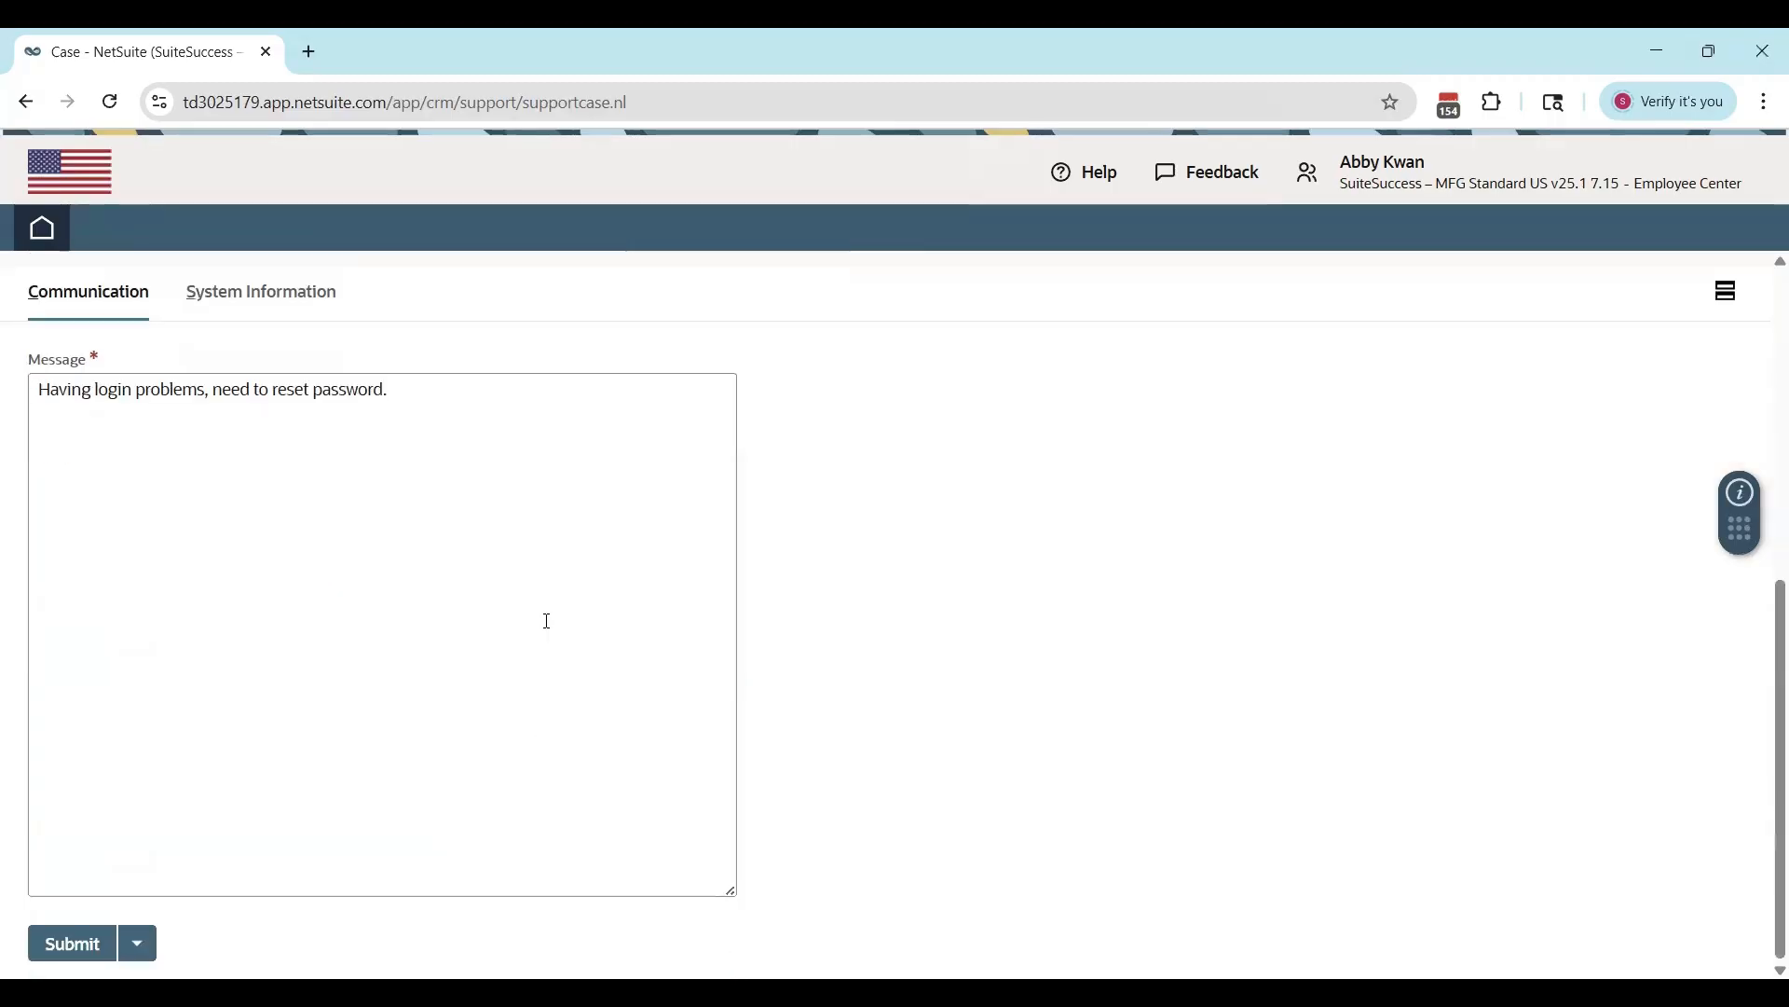
pyautogui.click(81, 943)
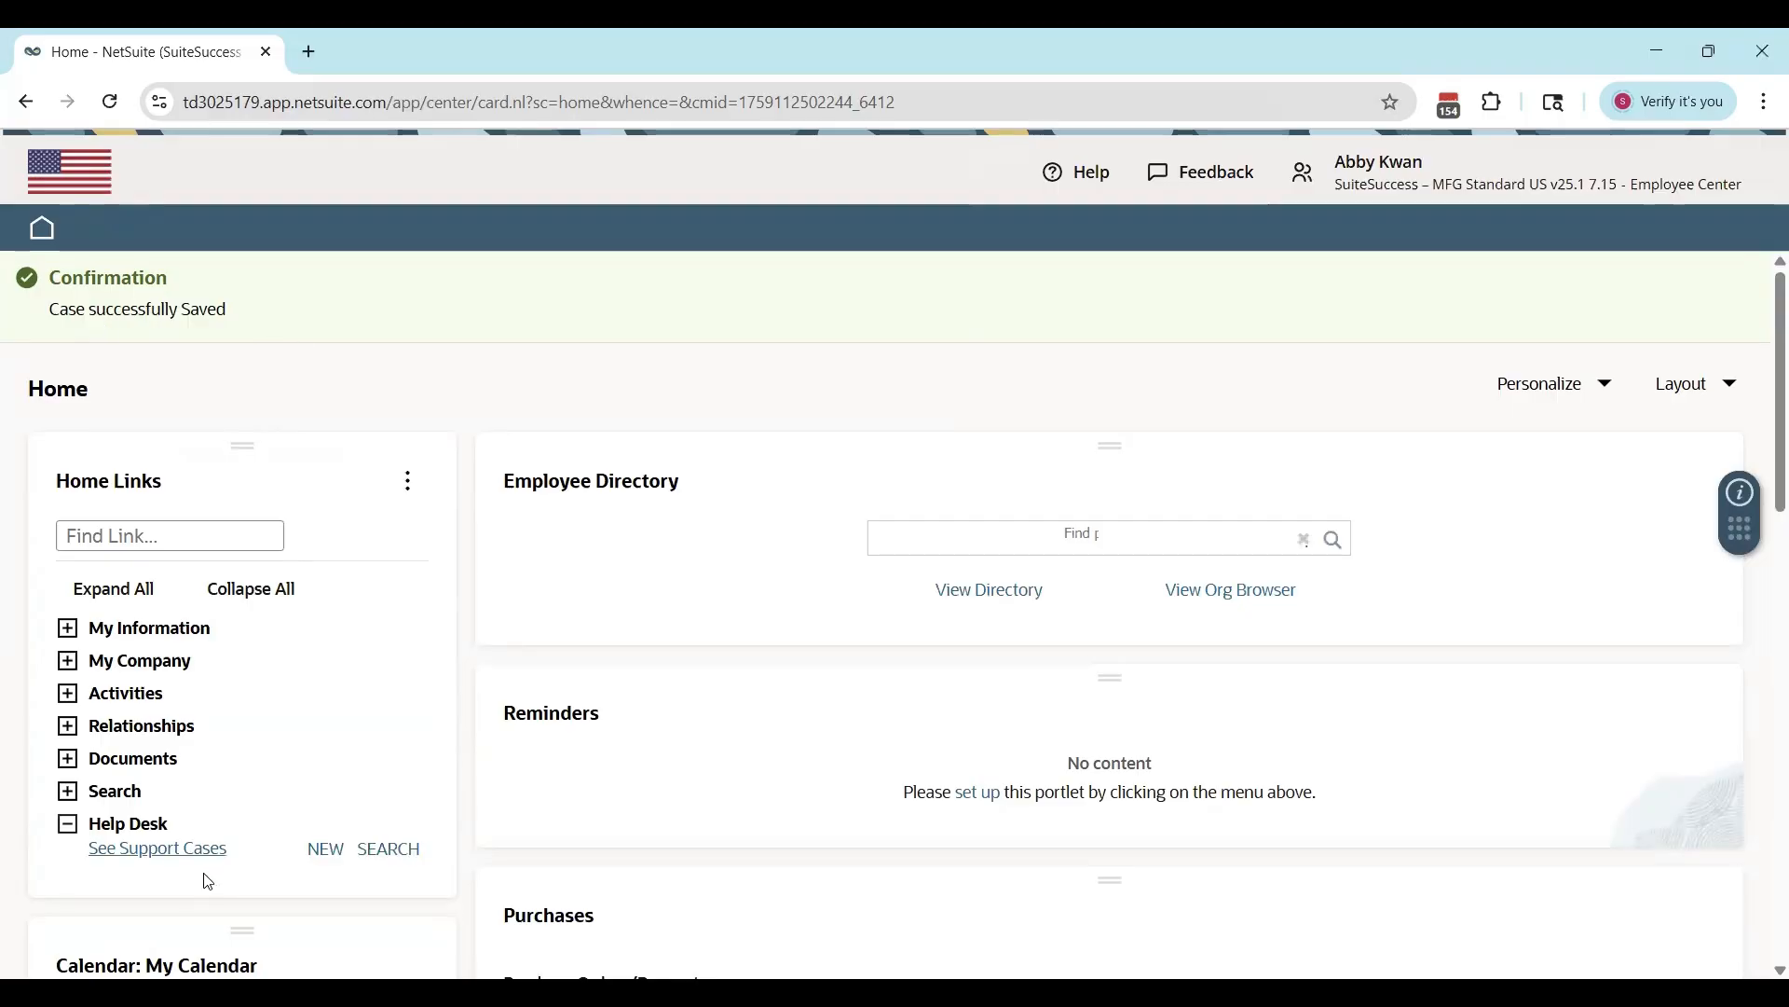
pyautogui.click(166, 850)
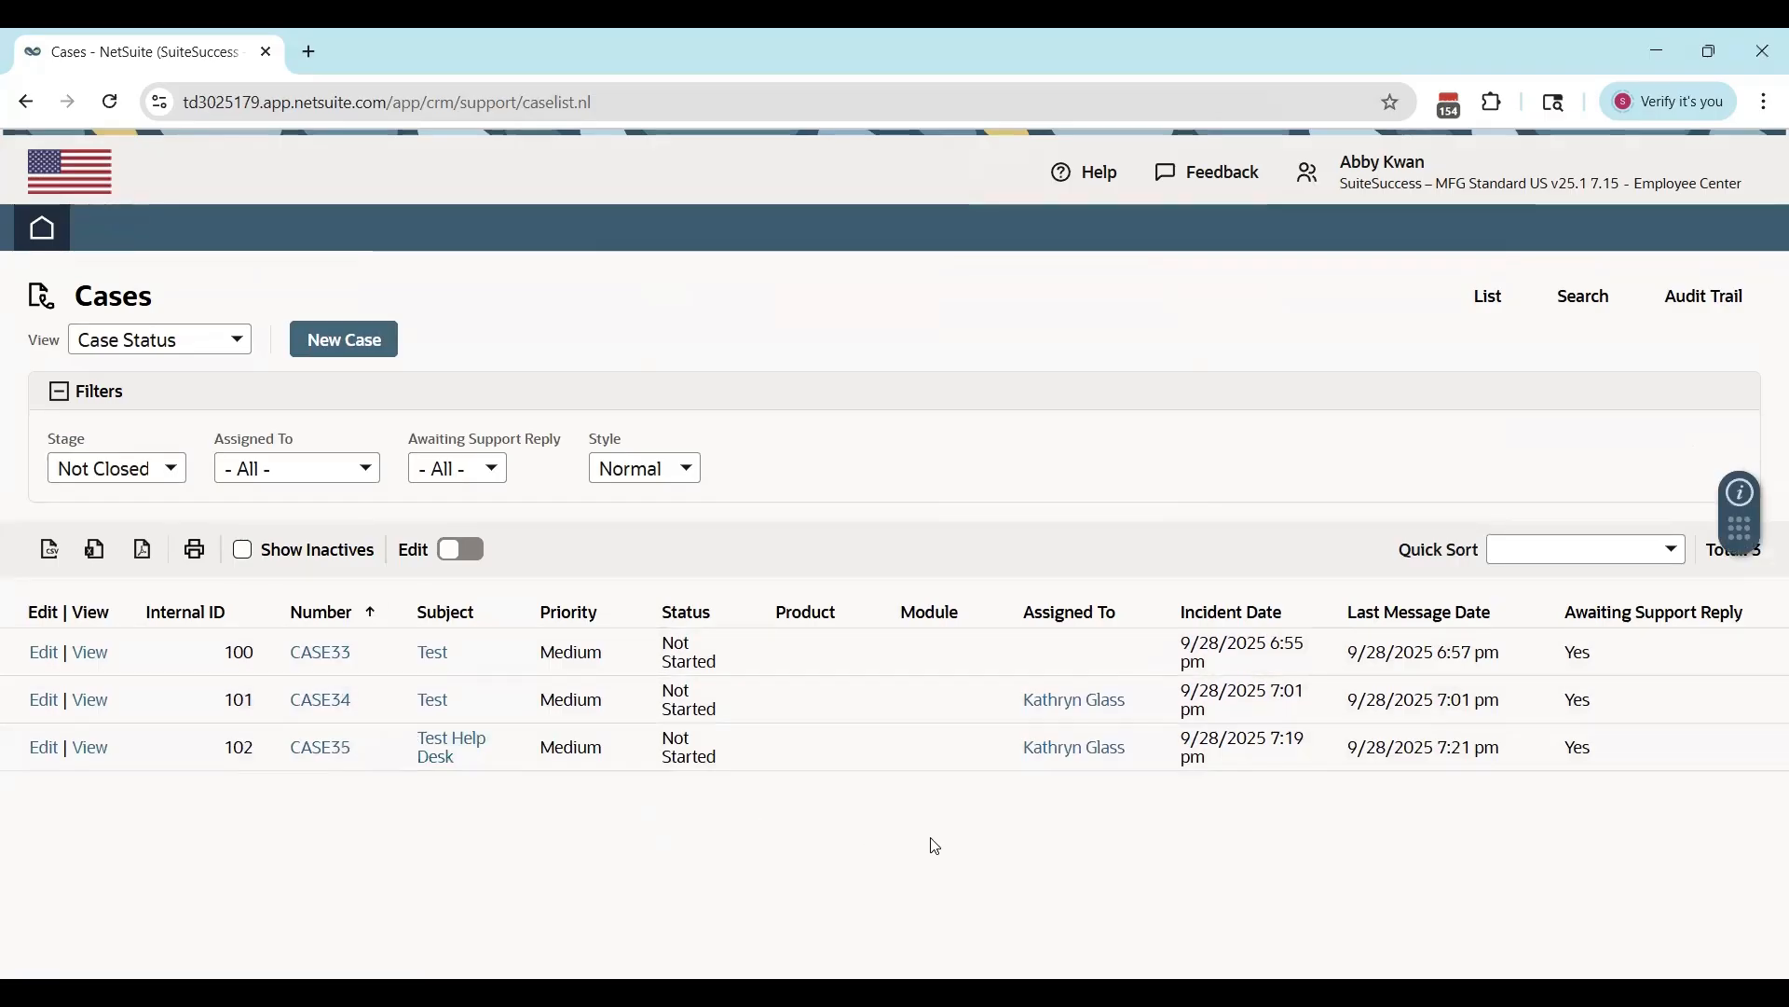
# Step: Switch to the Administrator role and open the list of support cases
pyautogui.click(1451, 188)
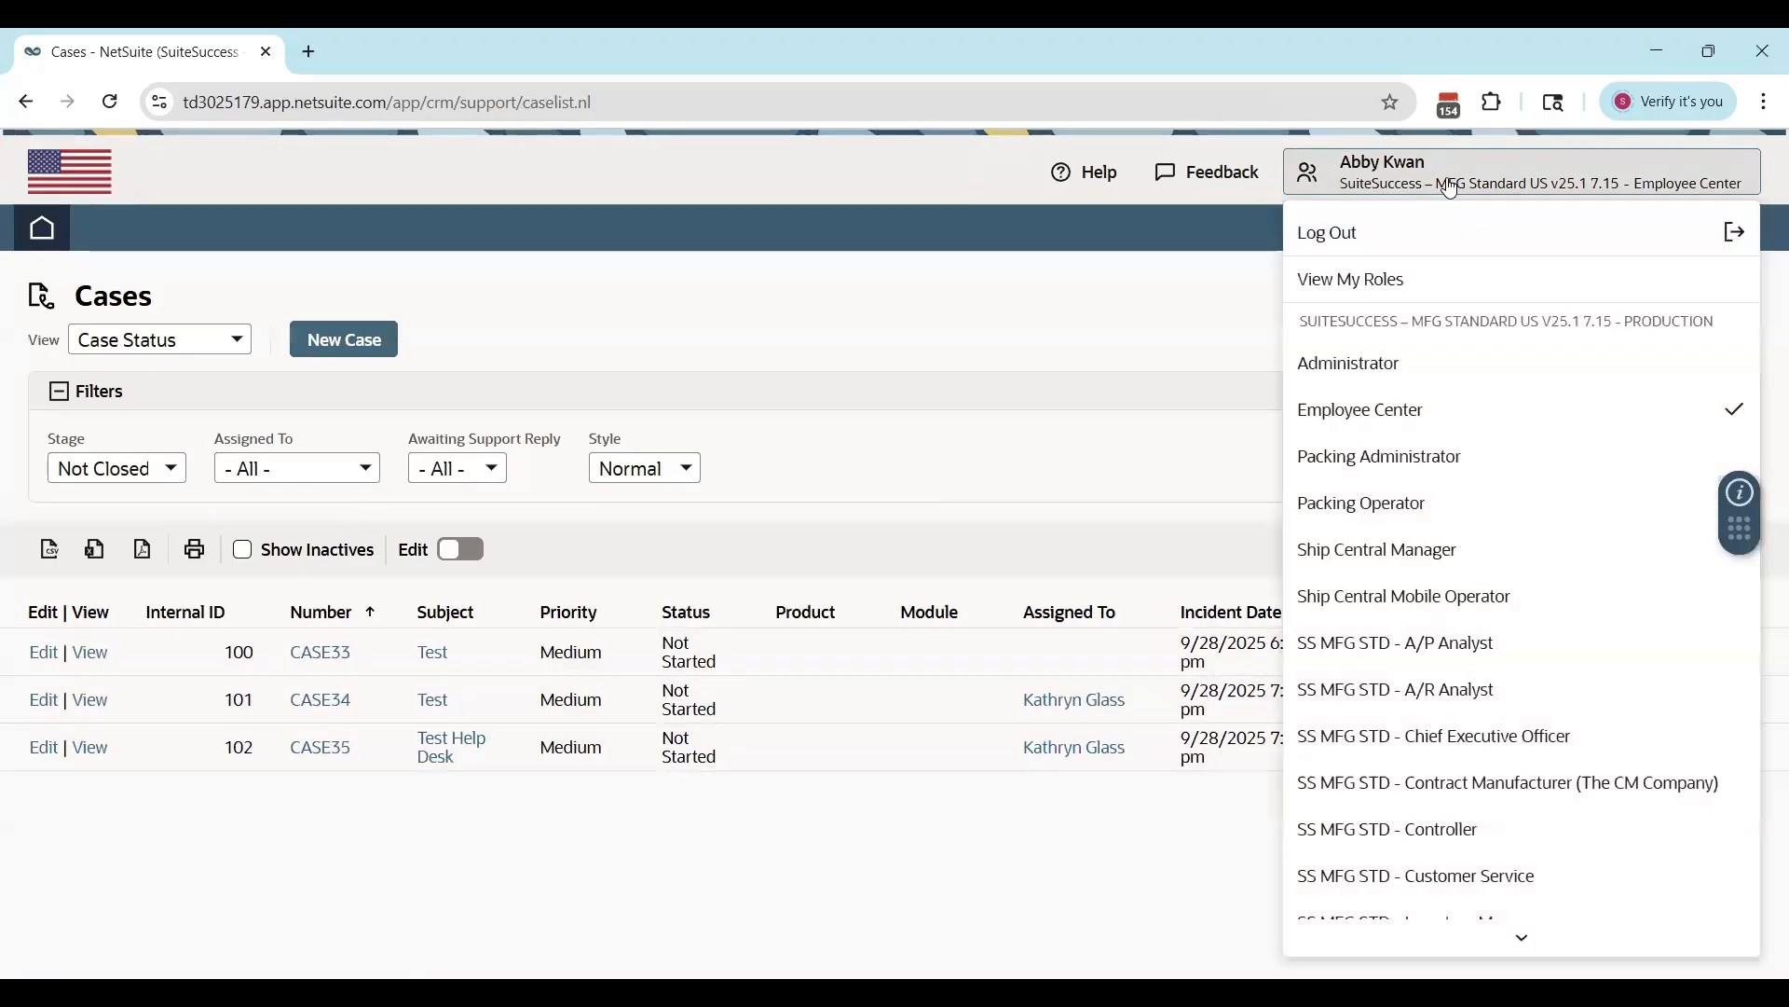
pyautogui.click(1378, 363)
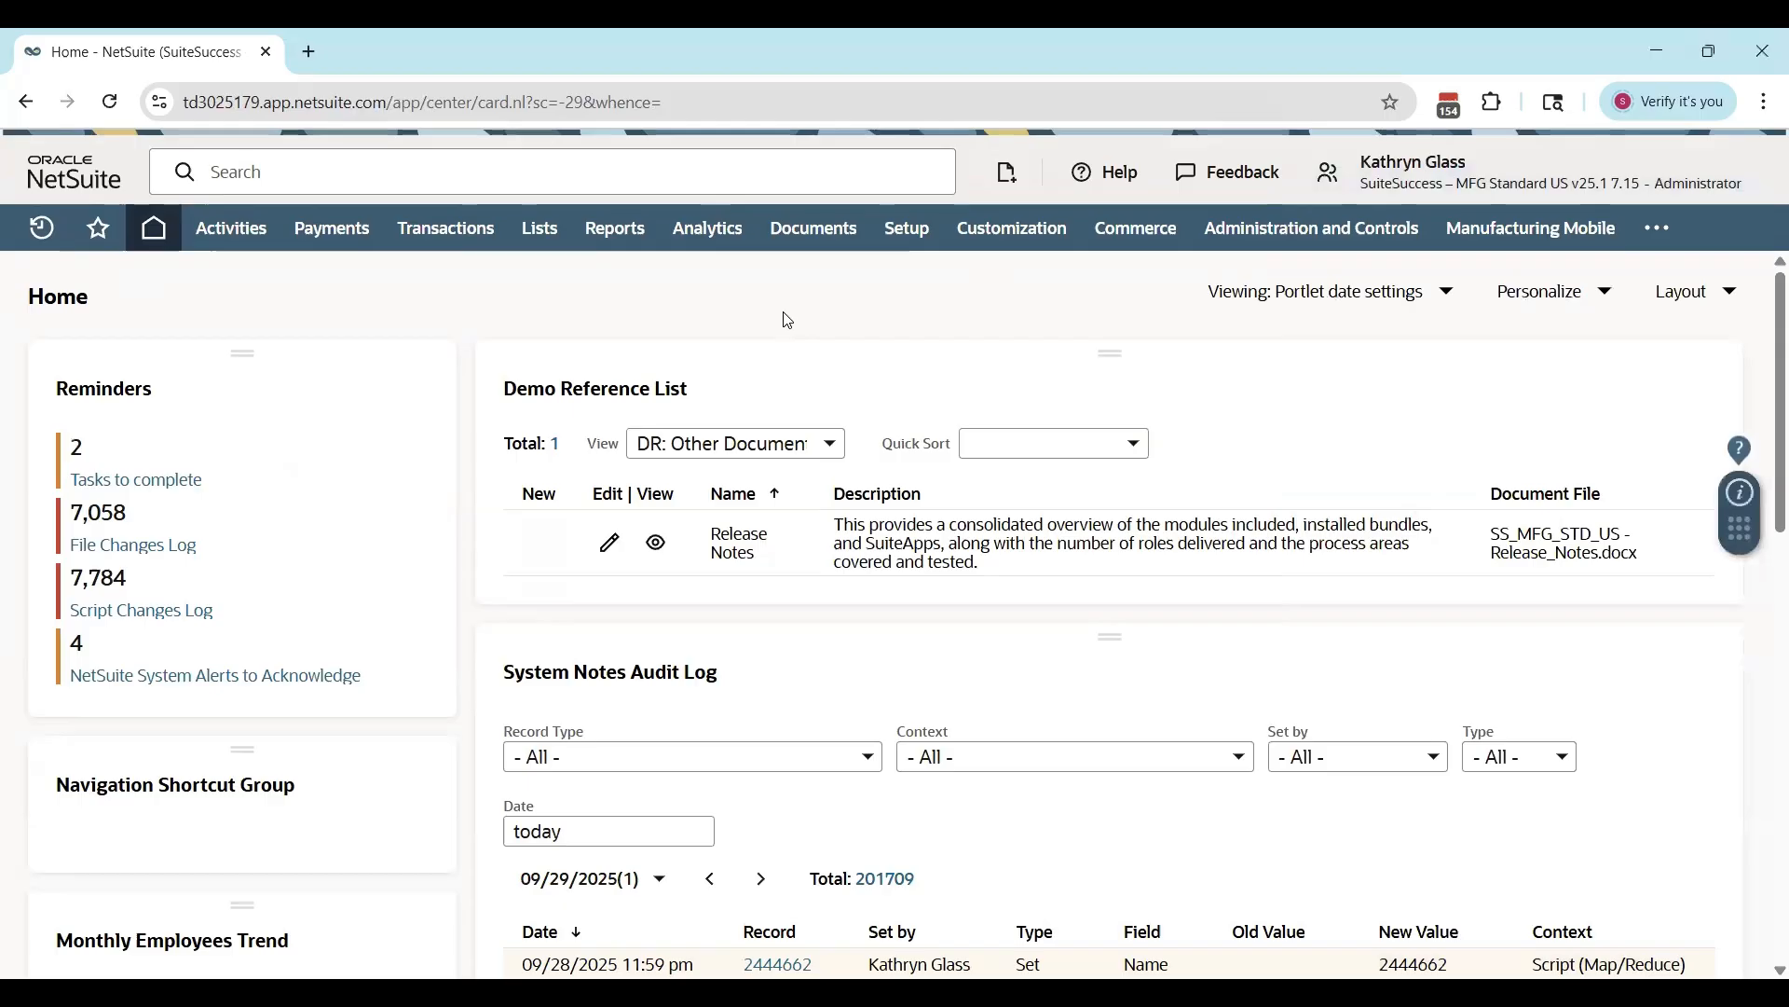
pyautogui.moveTo(541, 229)
pyautogui.moveTo(579, 489)
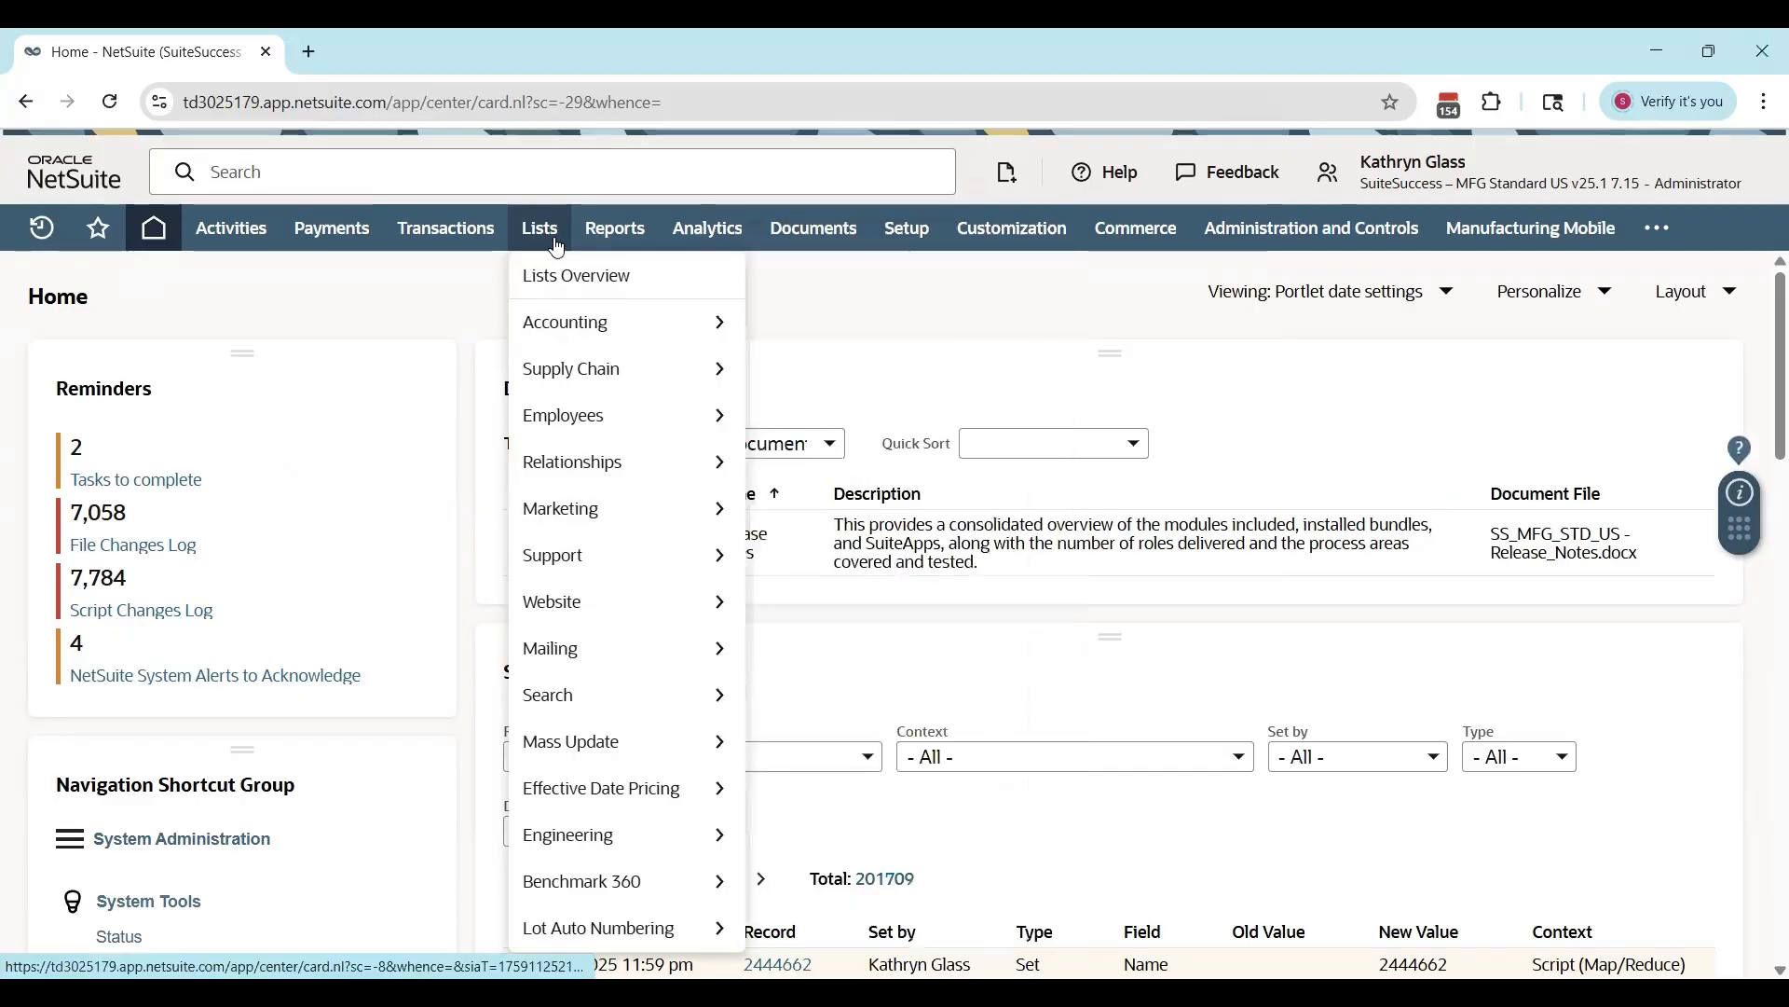
pyautogui.moveTo(665, 559)
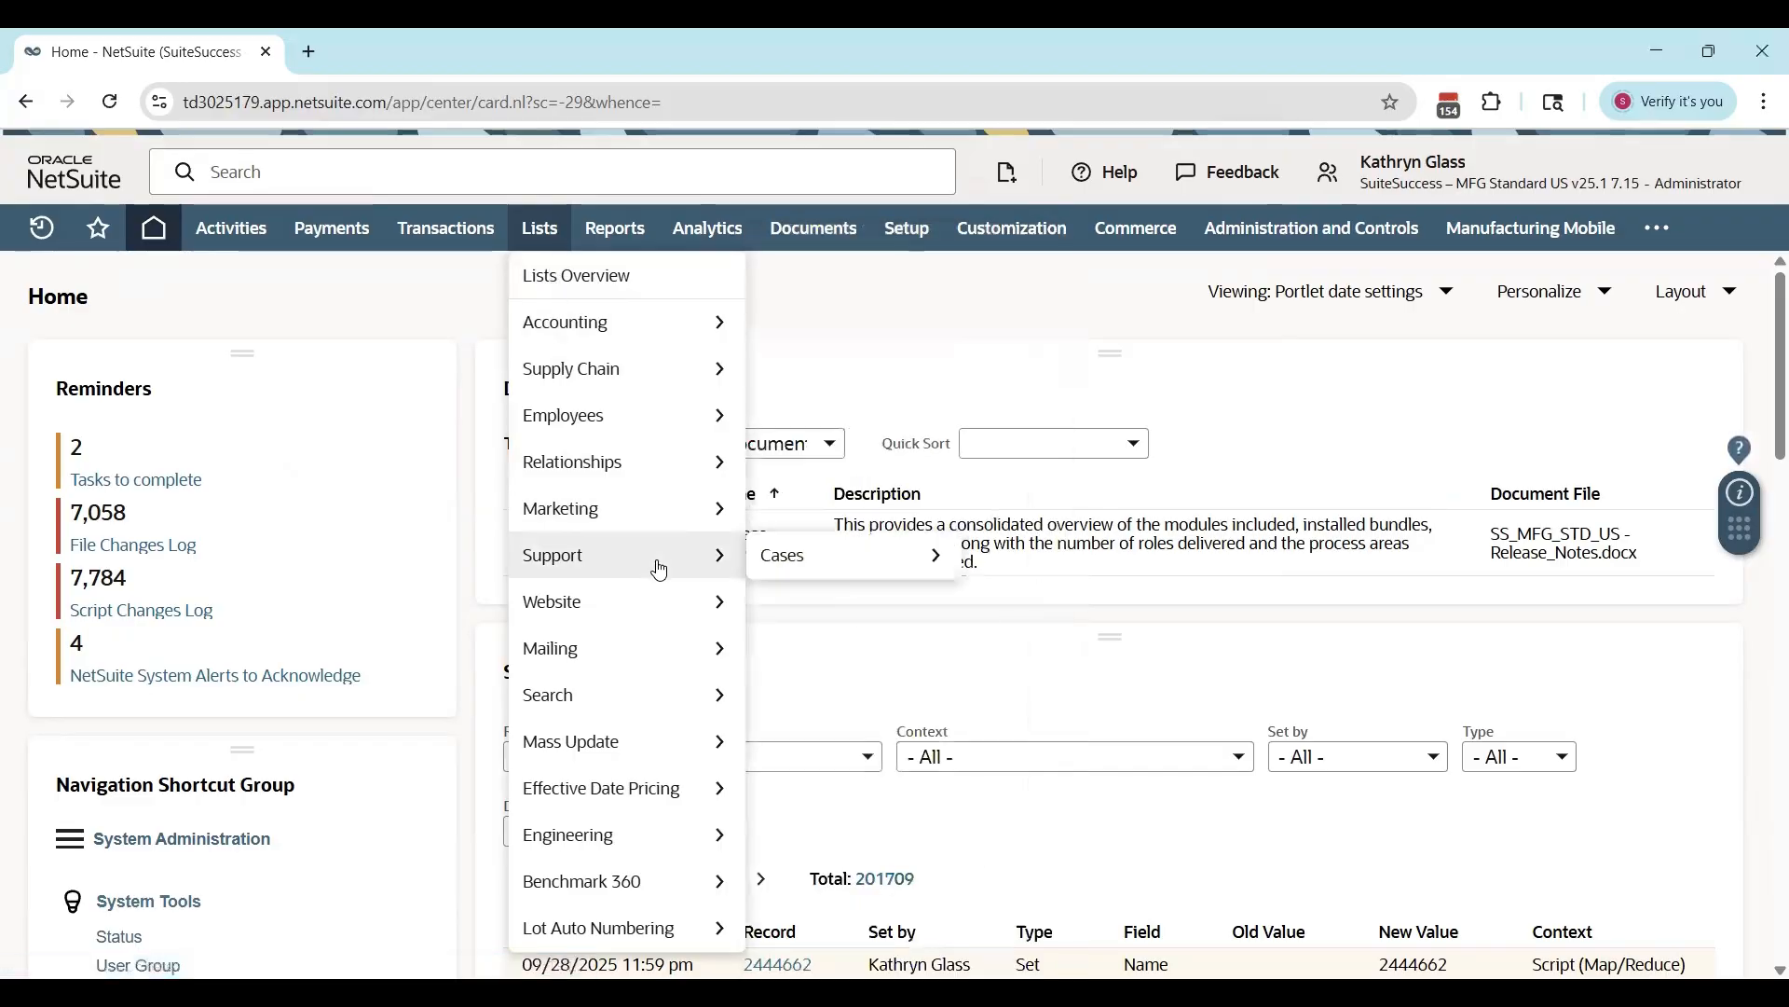
pyautogui.click(809, 578)
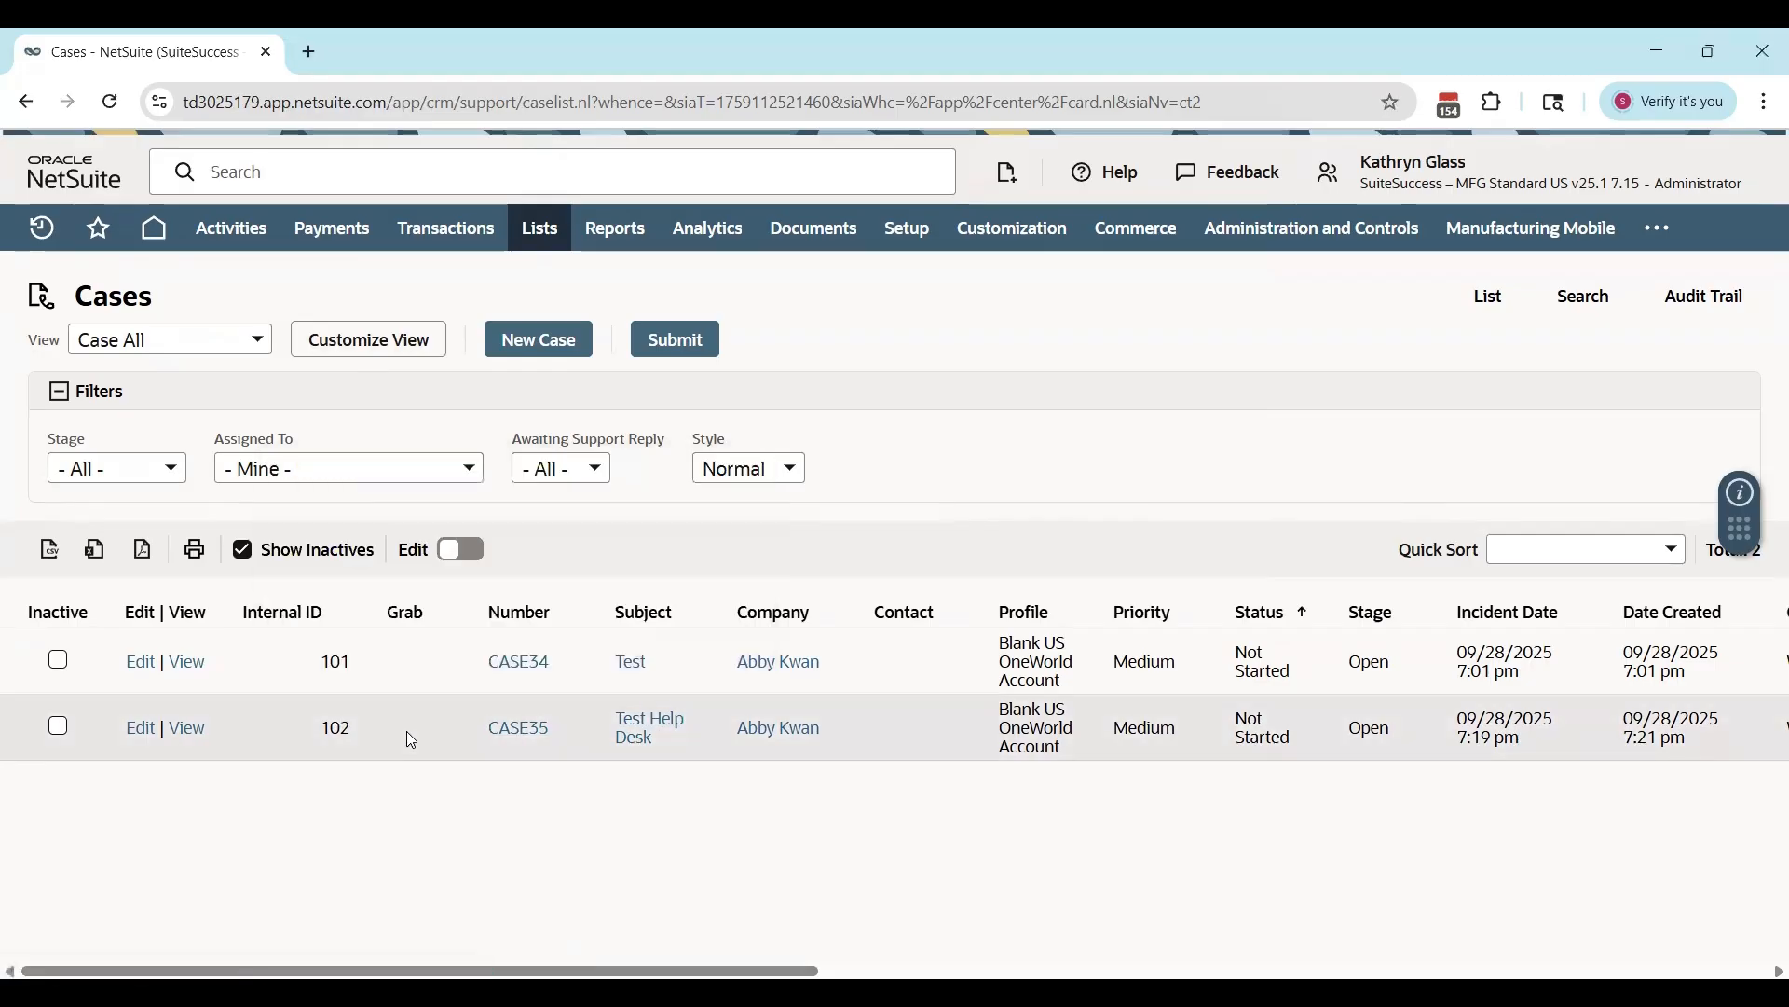
# Step: Open the Test Help Desk case and review its assignment, primary and incident details
pyautogui.click(495, 734)
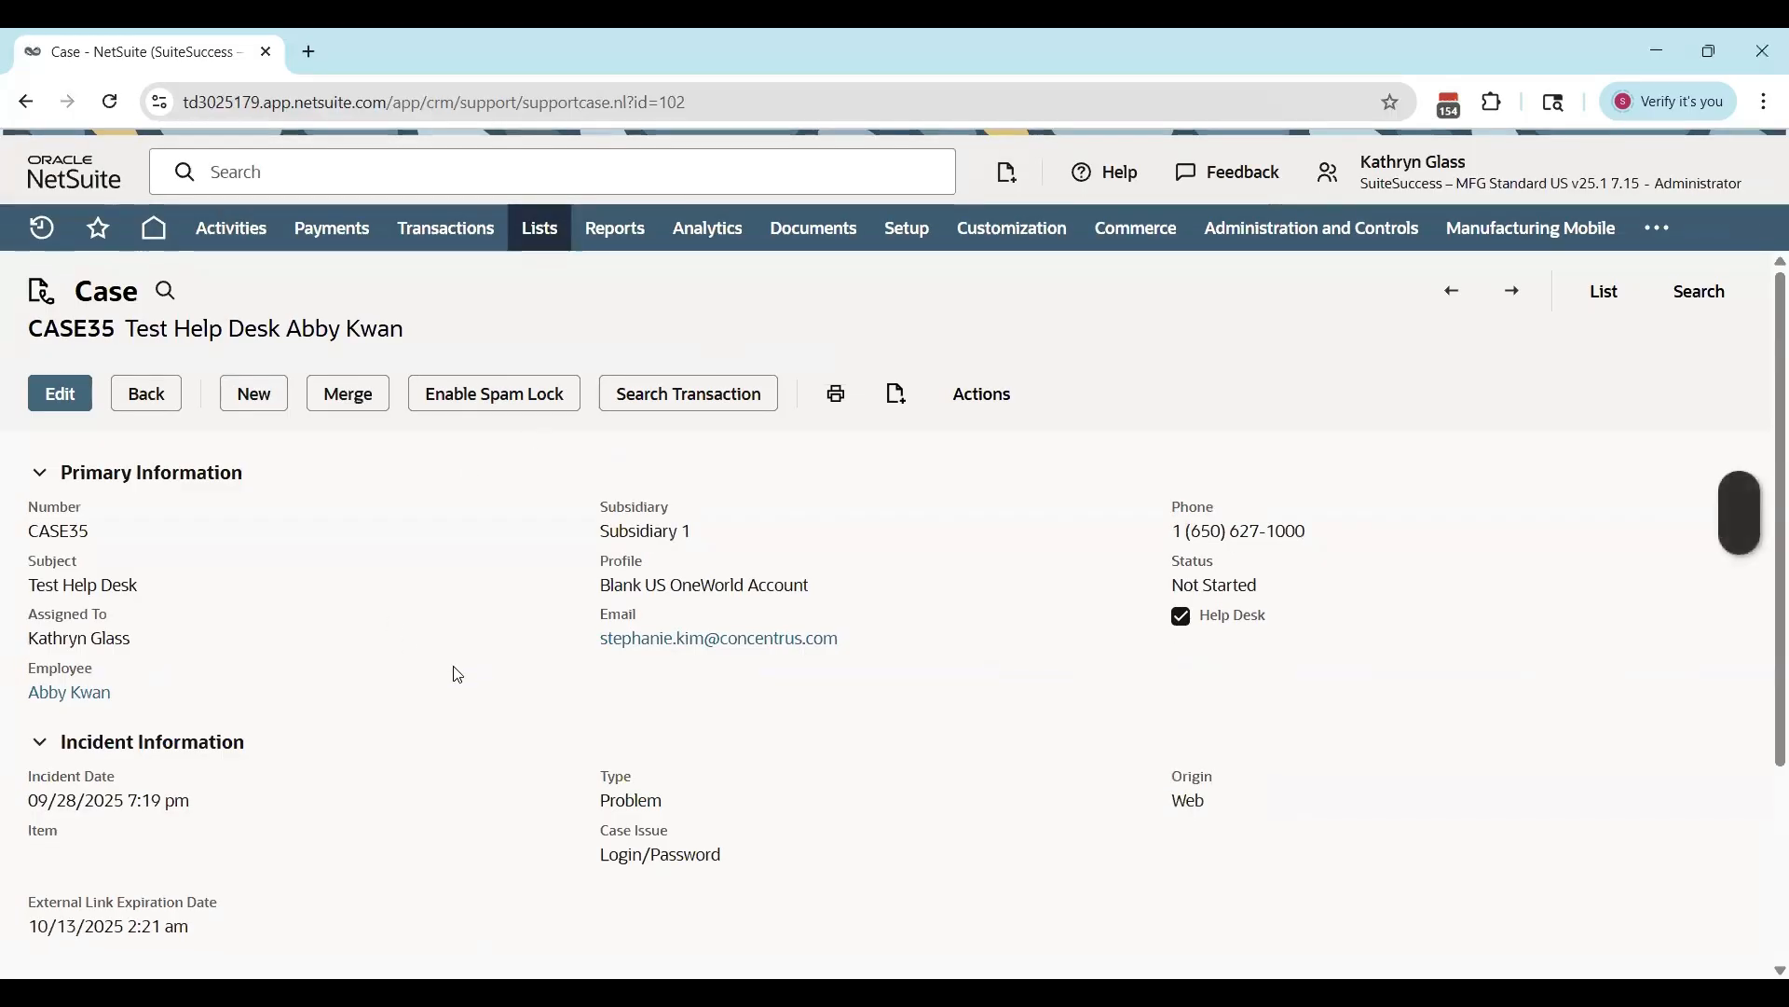
pyautogui.scroll(-2, 457, 674)
pyautogui.scroll(2, 458, 674)
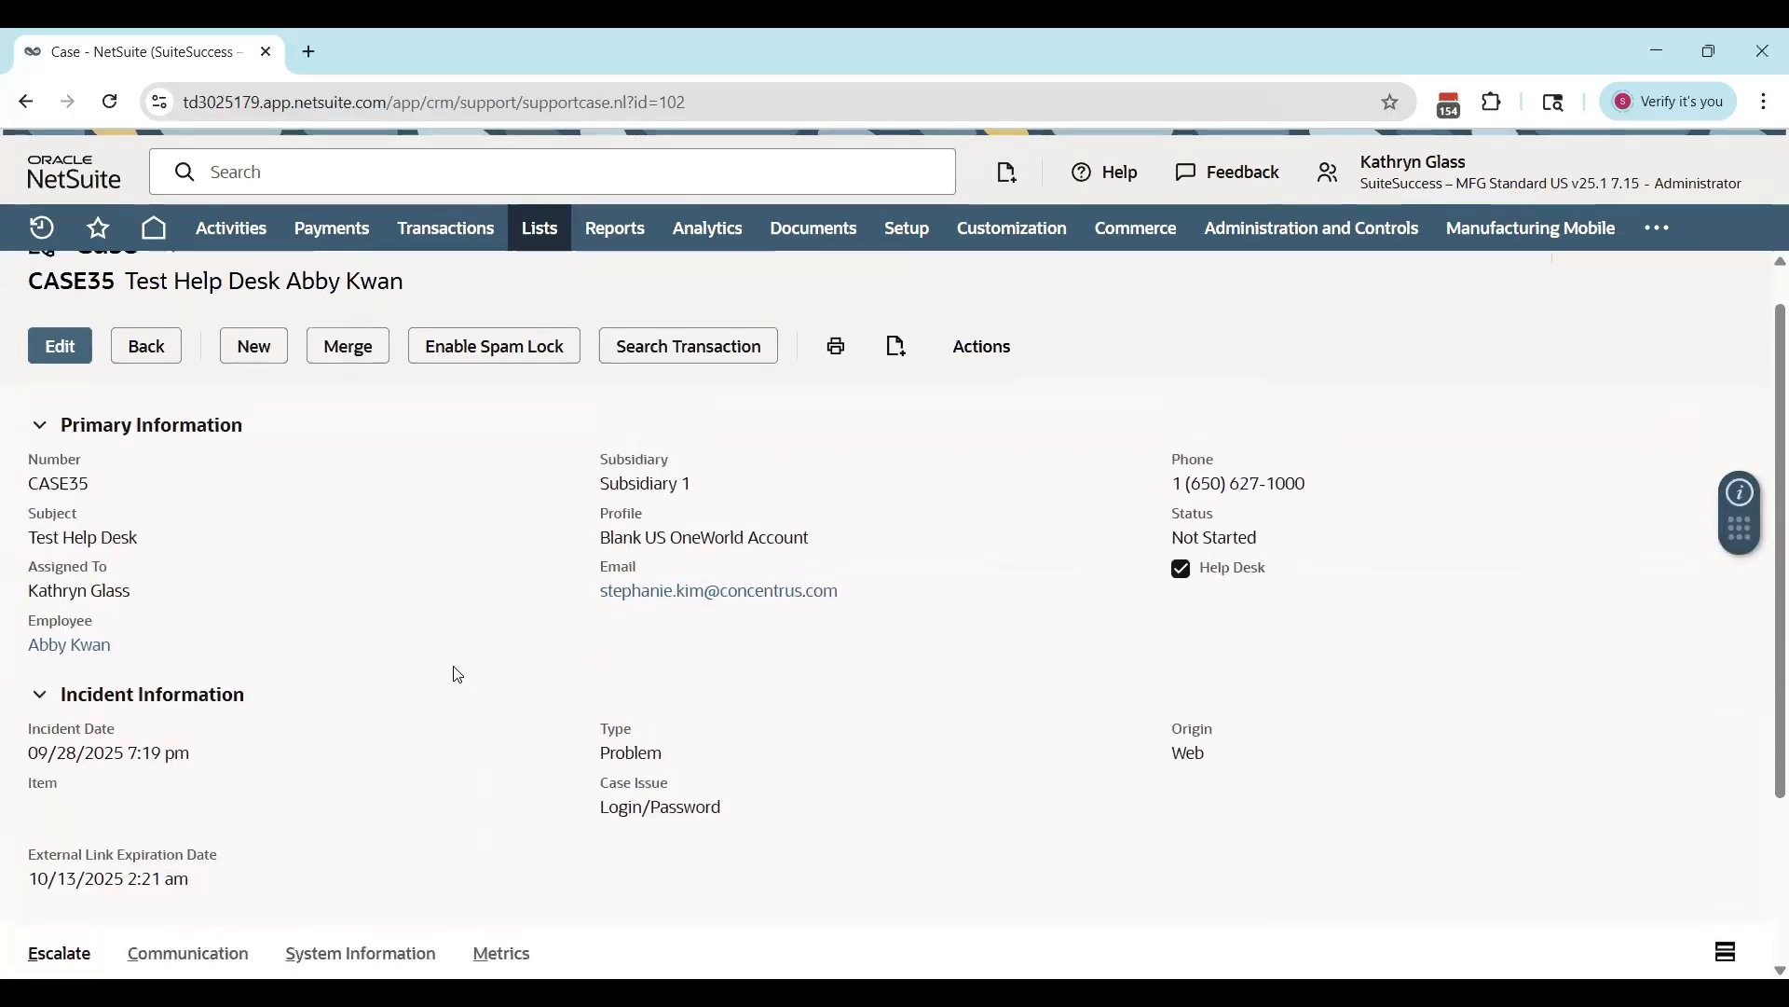